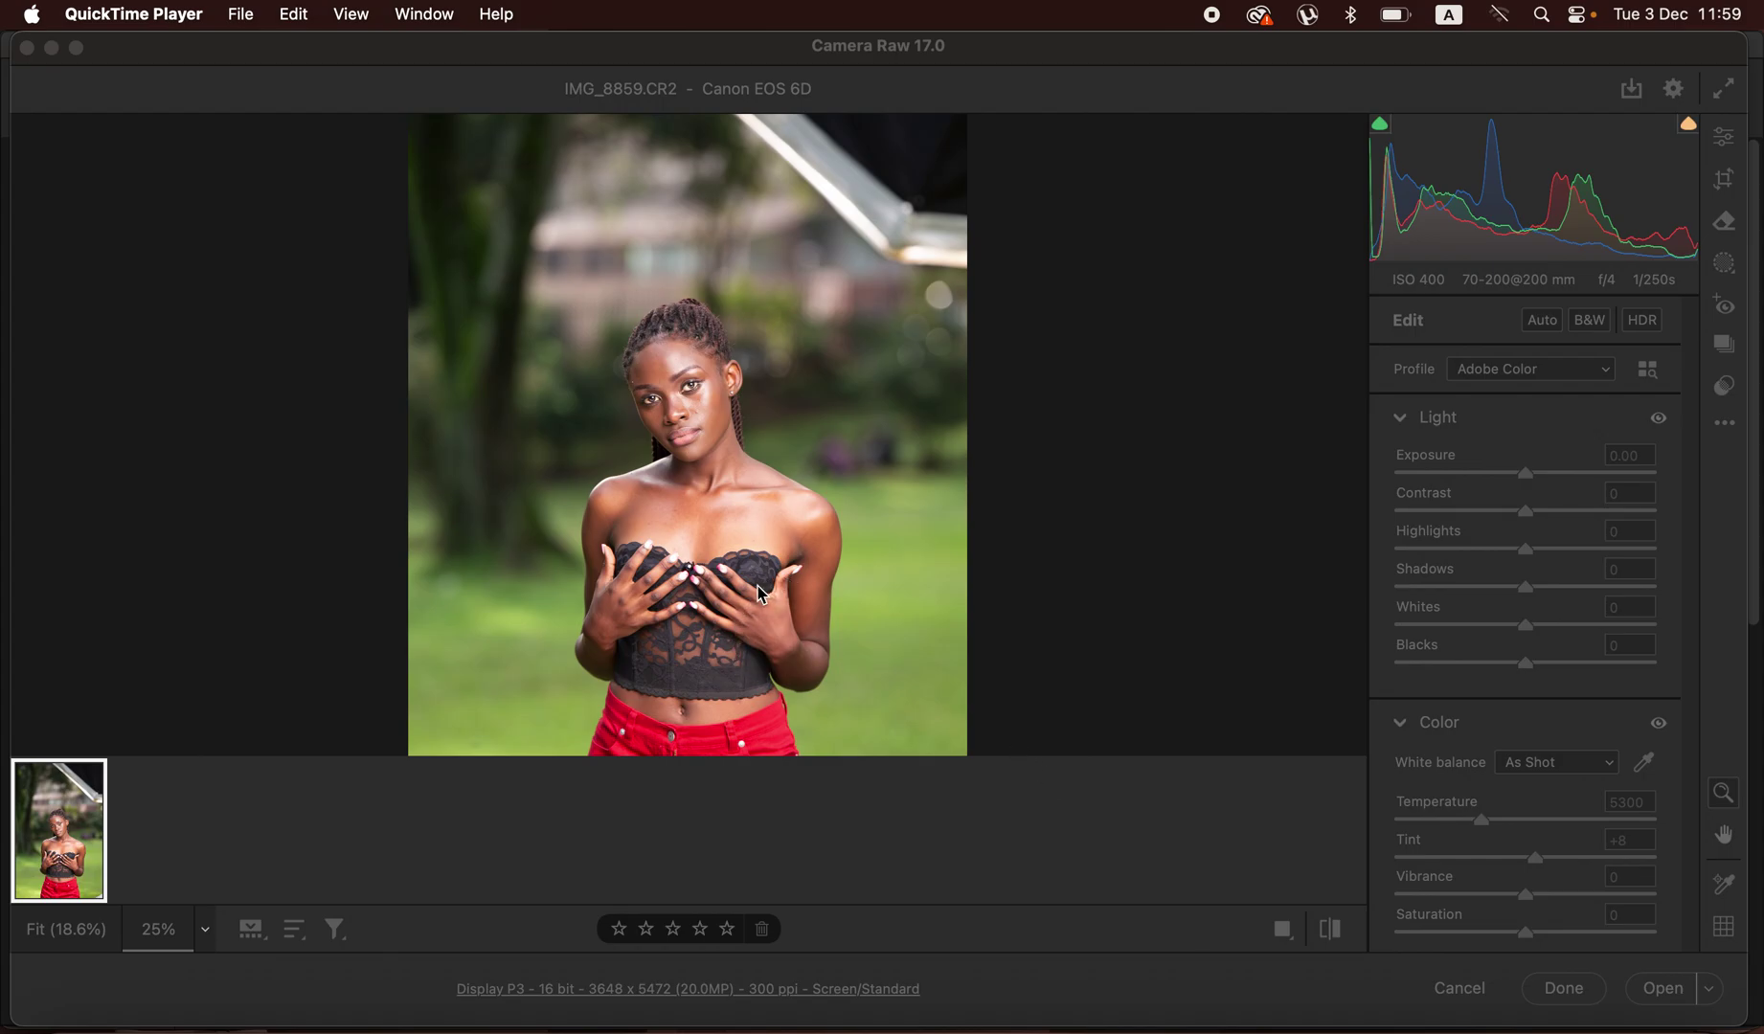
# Set Highlights to -100, Whites to -77, Contrast to +26, Blacks to -19 and white balance Temperature to 5500
pyautogui.click(1037, 69)
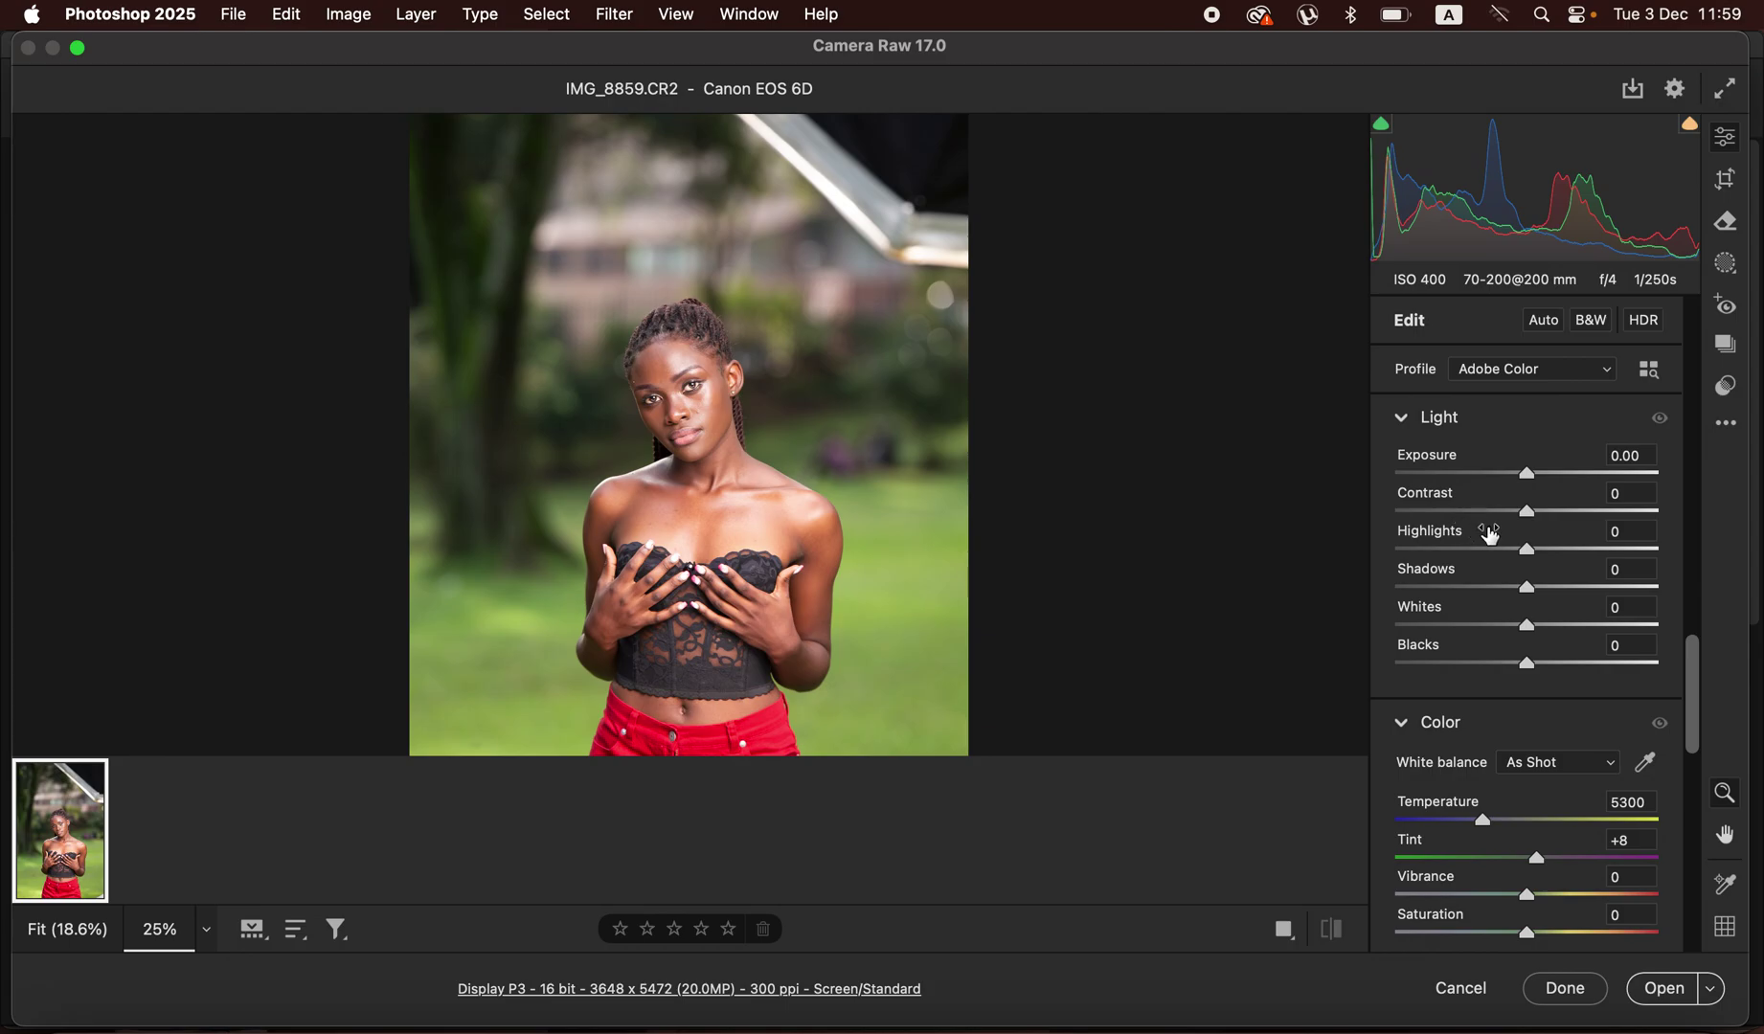
pyautogui.moveTo(1526, 550); pyautogui.dragTo(1372, 571)
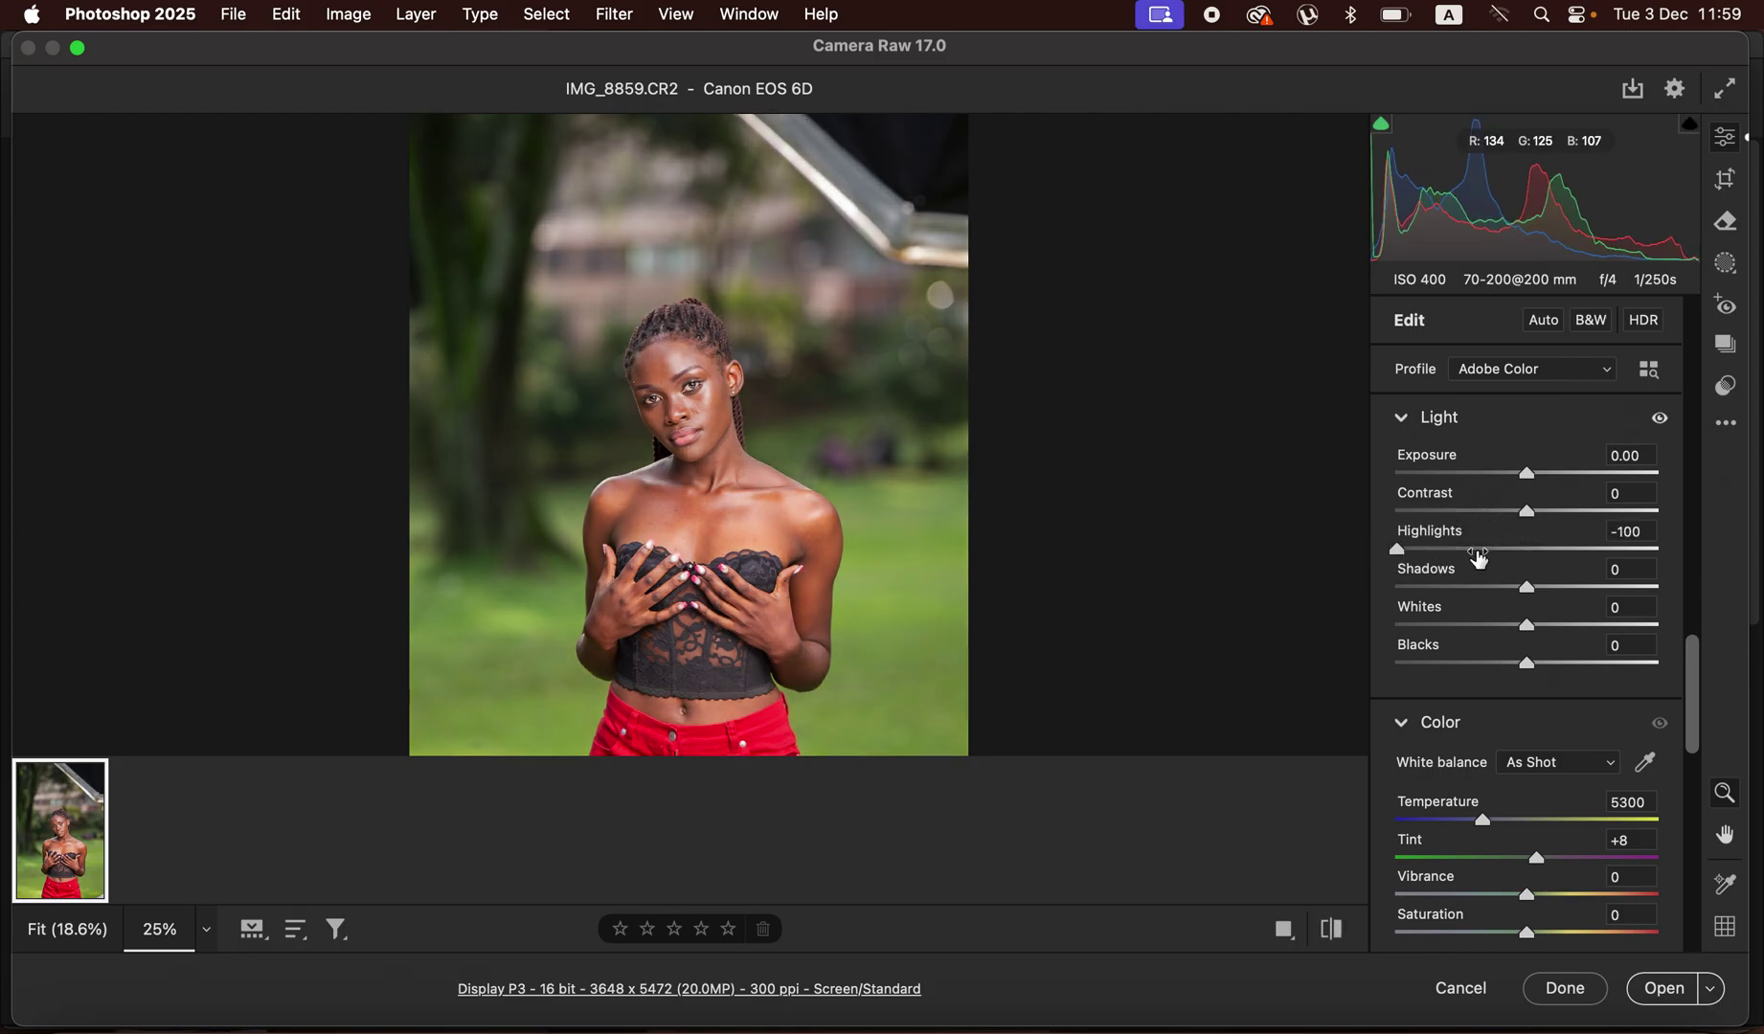
pyautogui.moveTo(1519, 633); pyautogui.dragTo(1426, 627)
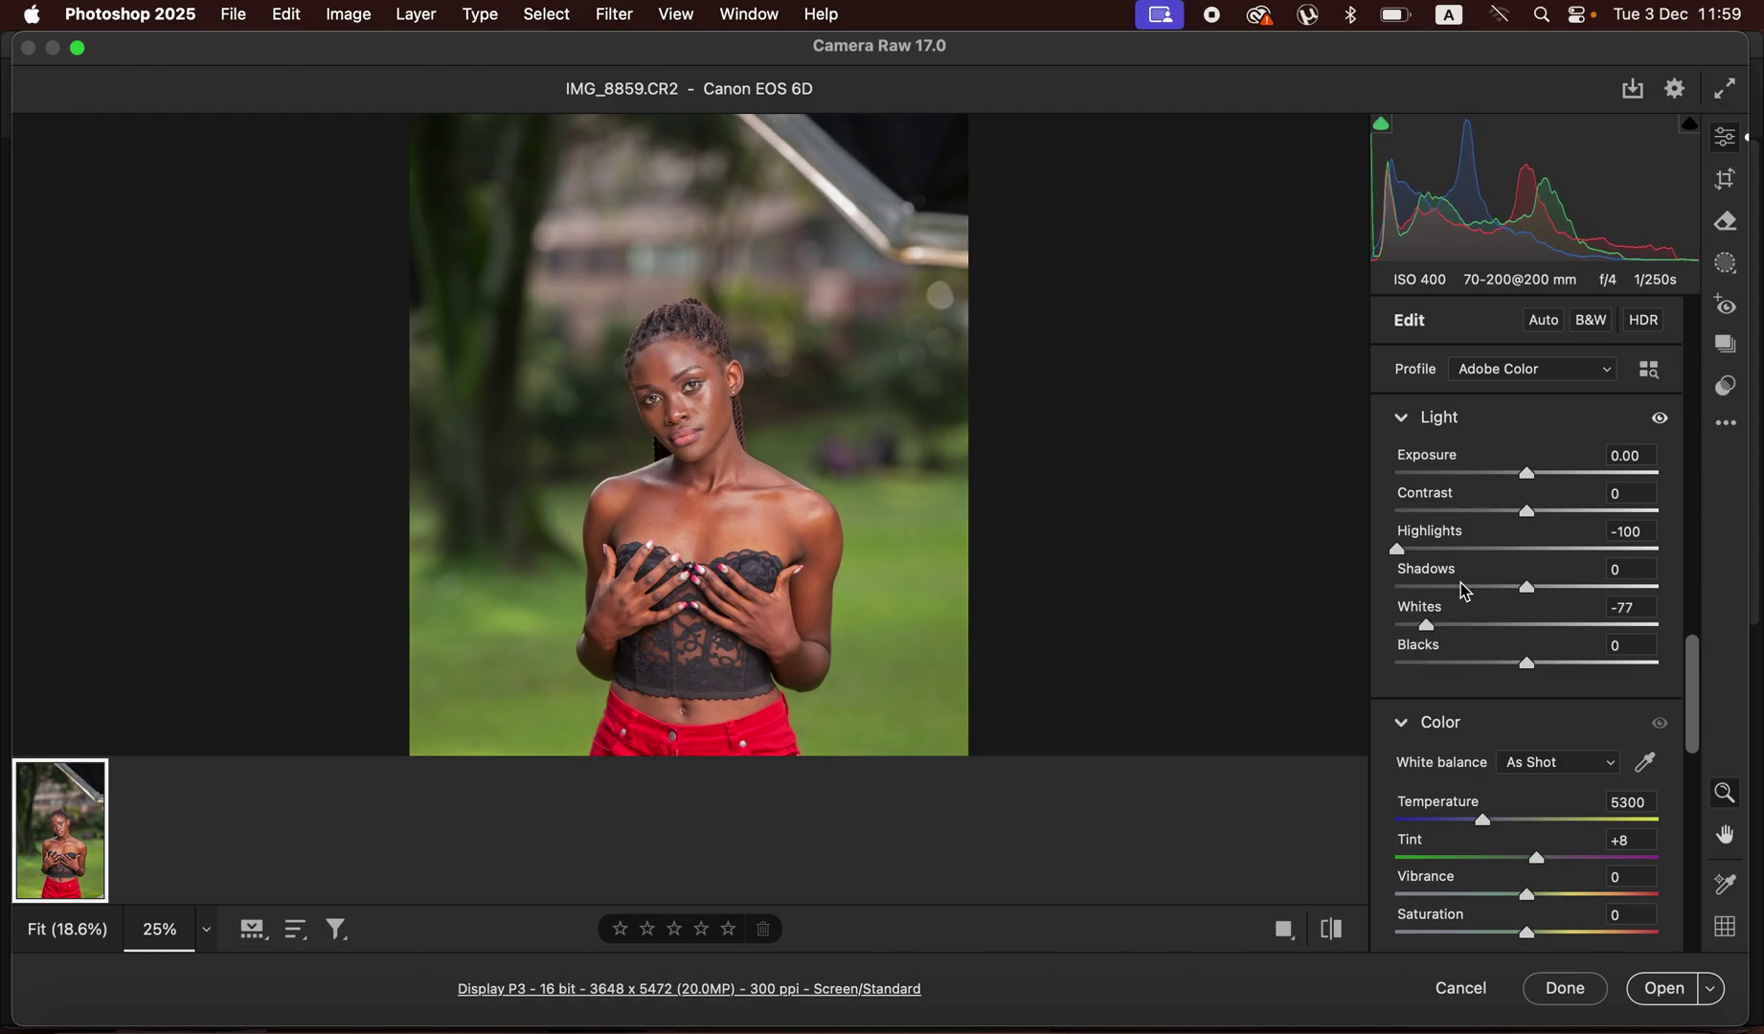
pyautogui.moveTo(1527, 511); pyautogui.dragTo(1567, 517)
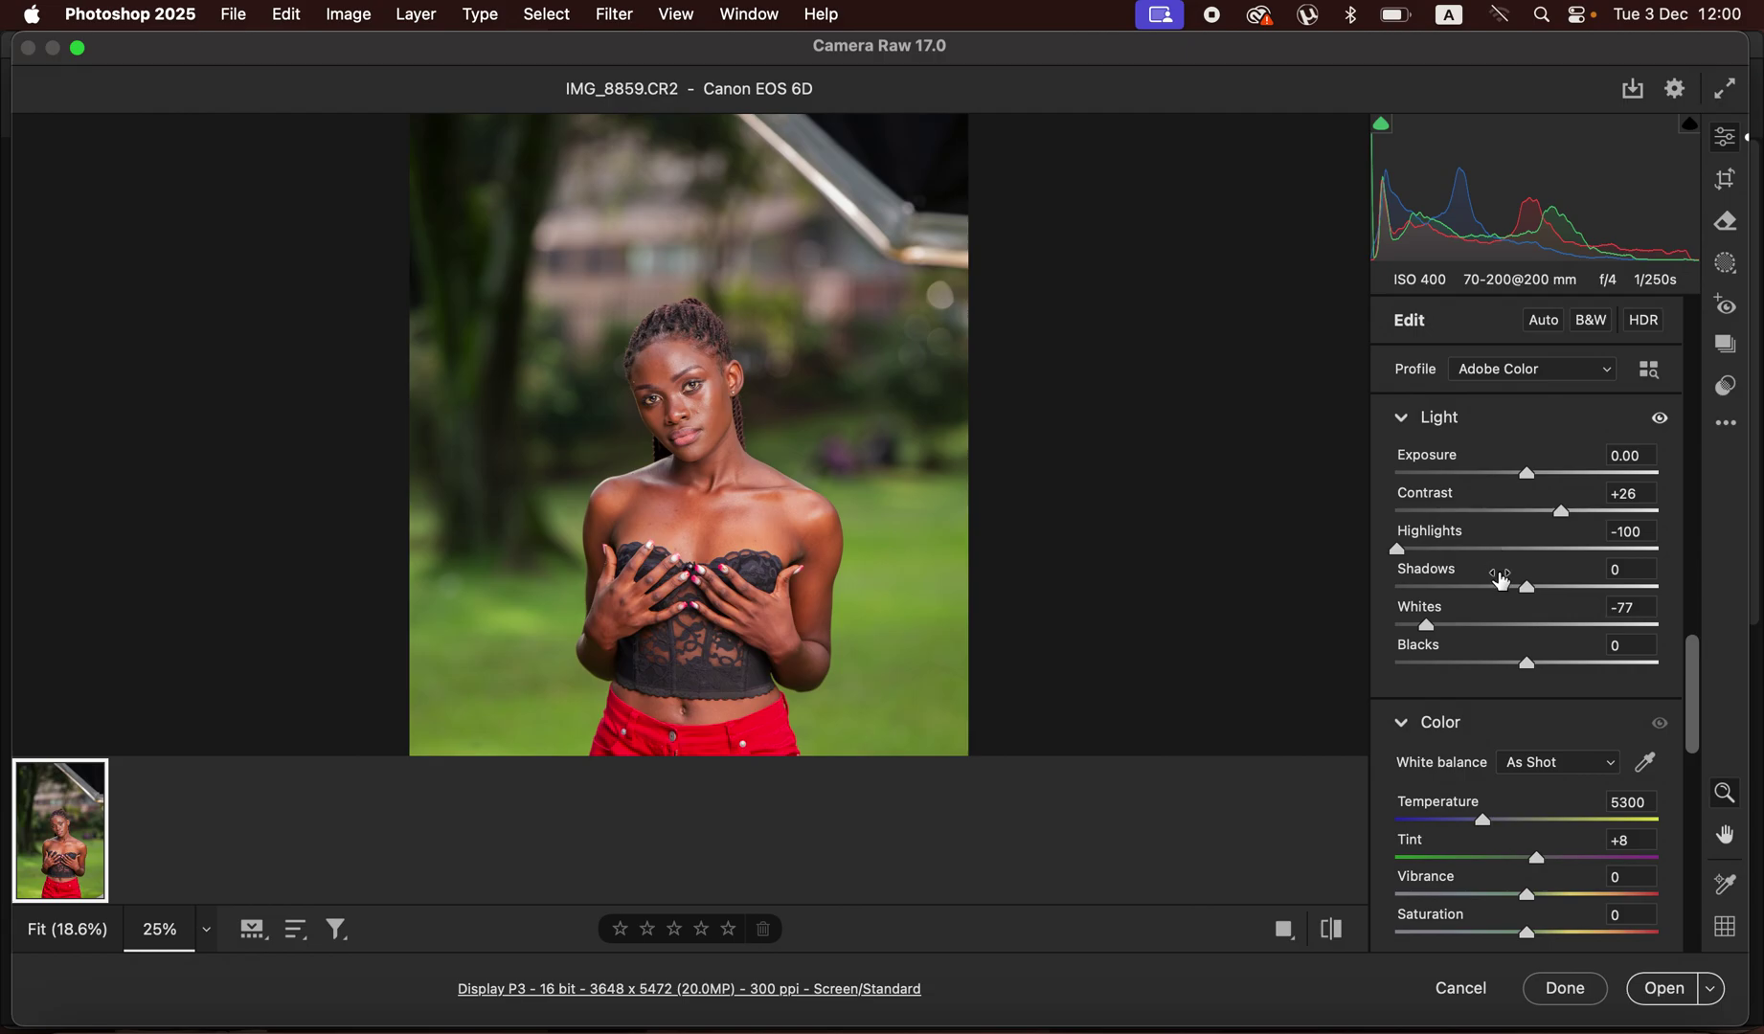
pyautogui.moveTo(1529, 669); pyautogui.dragTo(1505, 671)
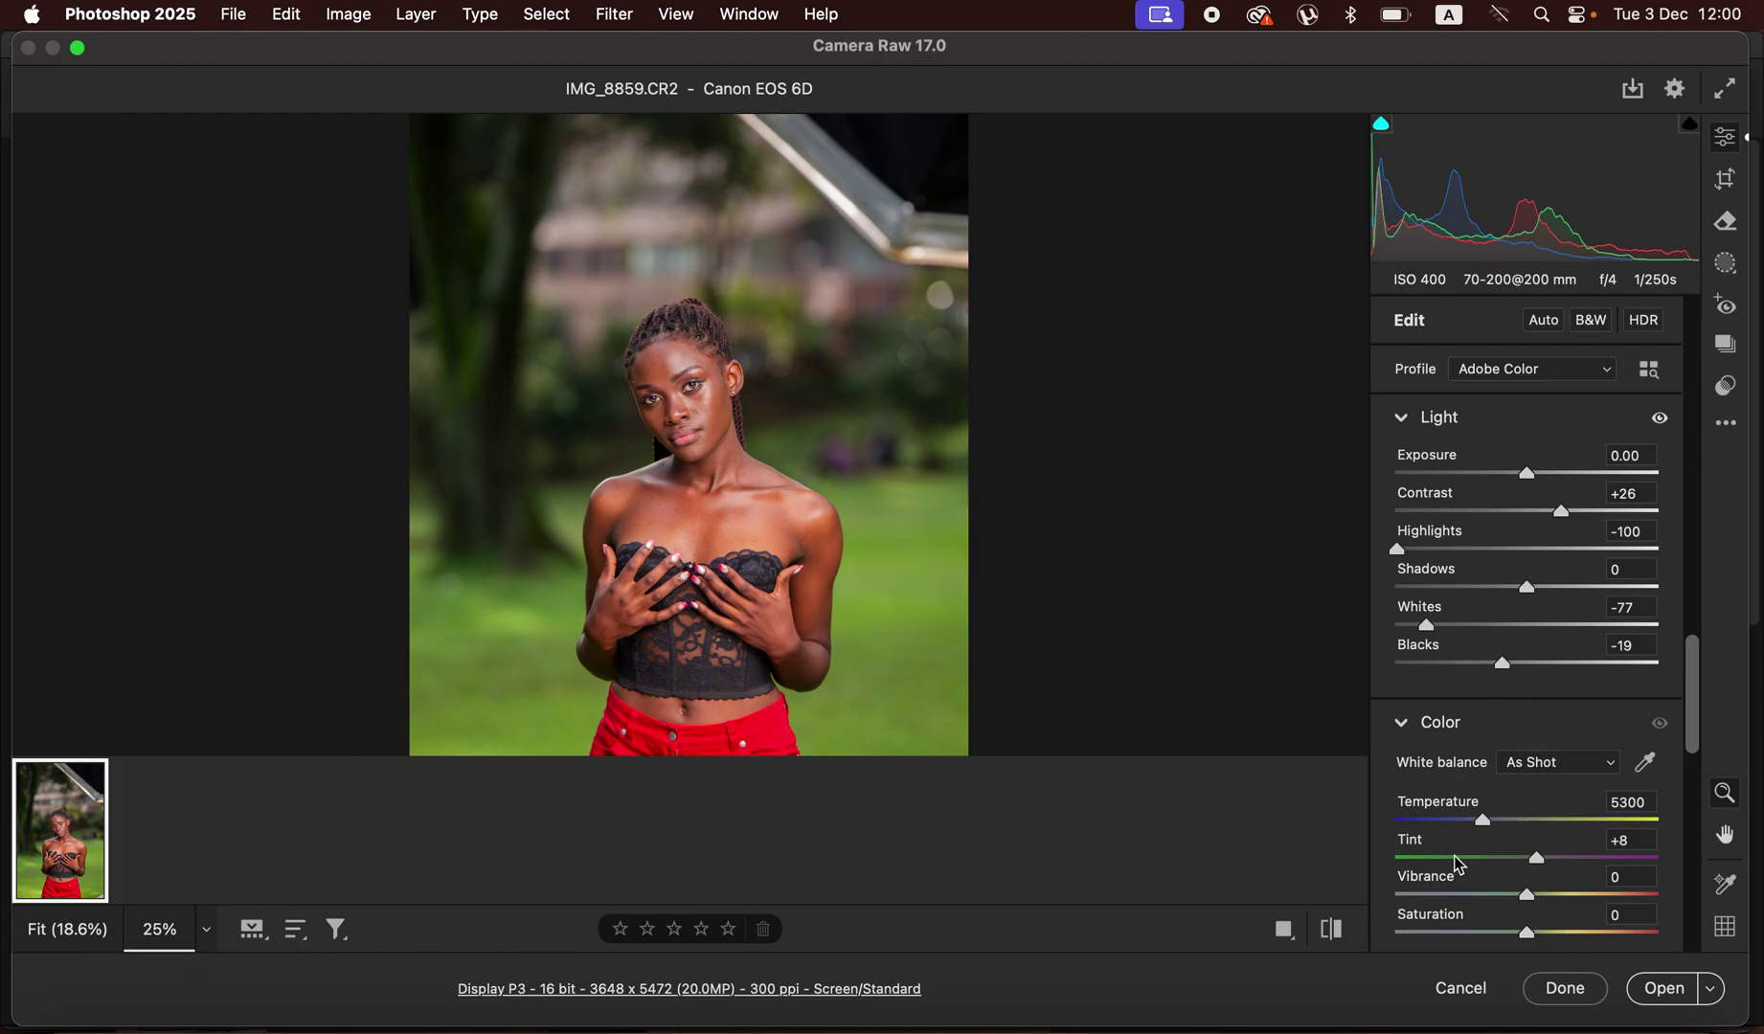
pyautogui.moveTo(1484, 825); pyautogui.dragTo(1499, 821)
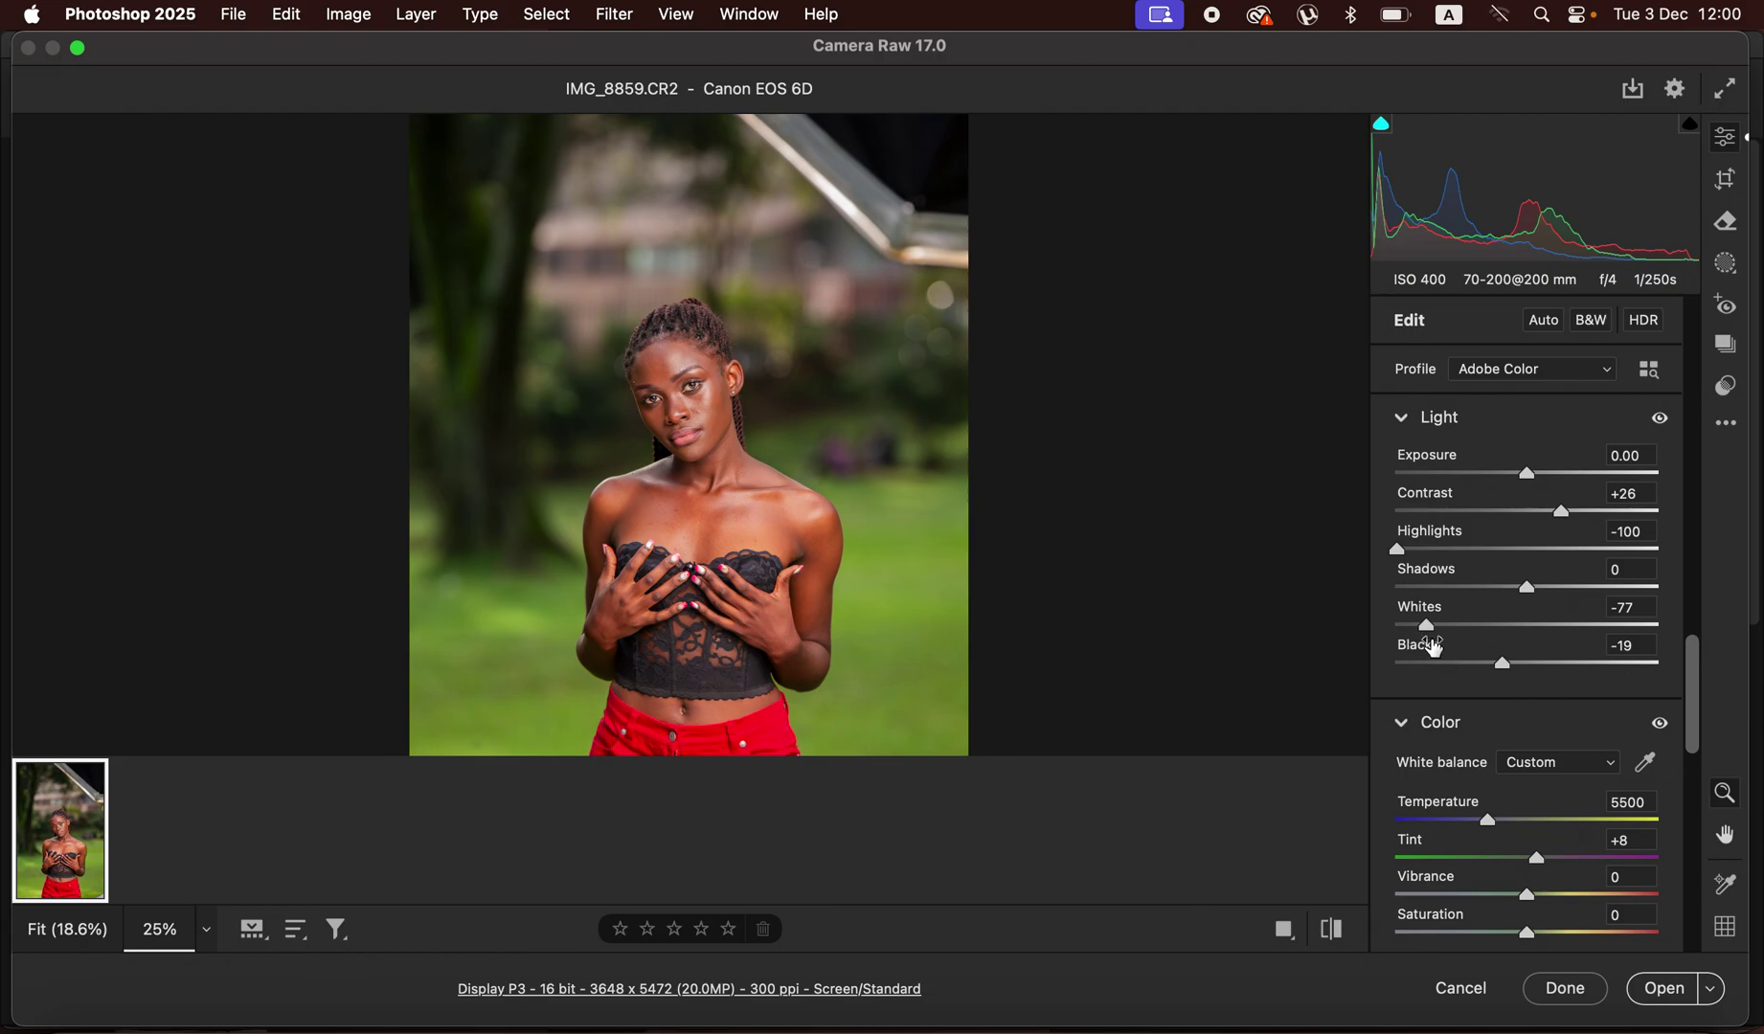
# Try extreme Reds values for hue, saturation and luminance in the Color Mixer, resetting each one
pyautogui.moveTo(1695, 720); pyautogui.dragTo(1697, 633)
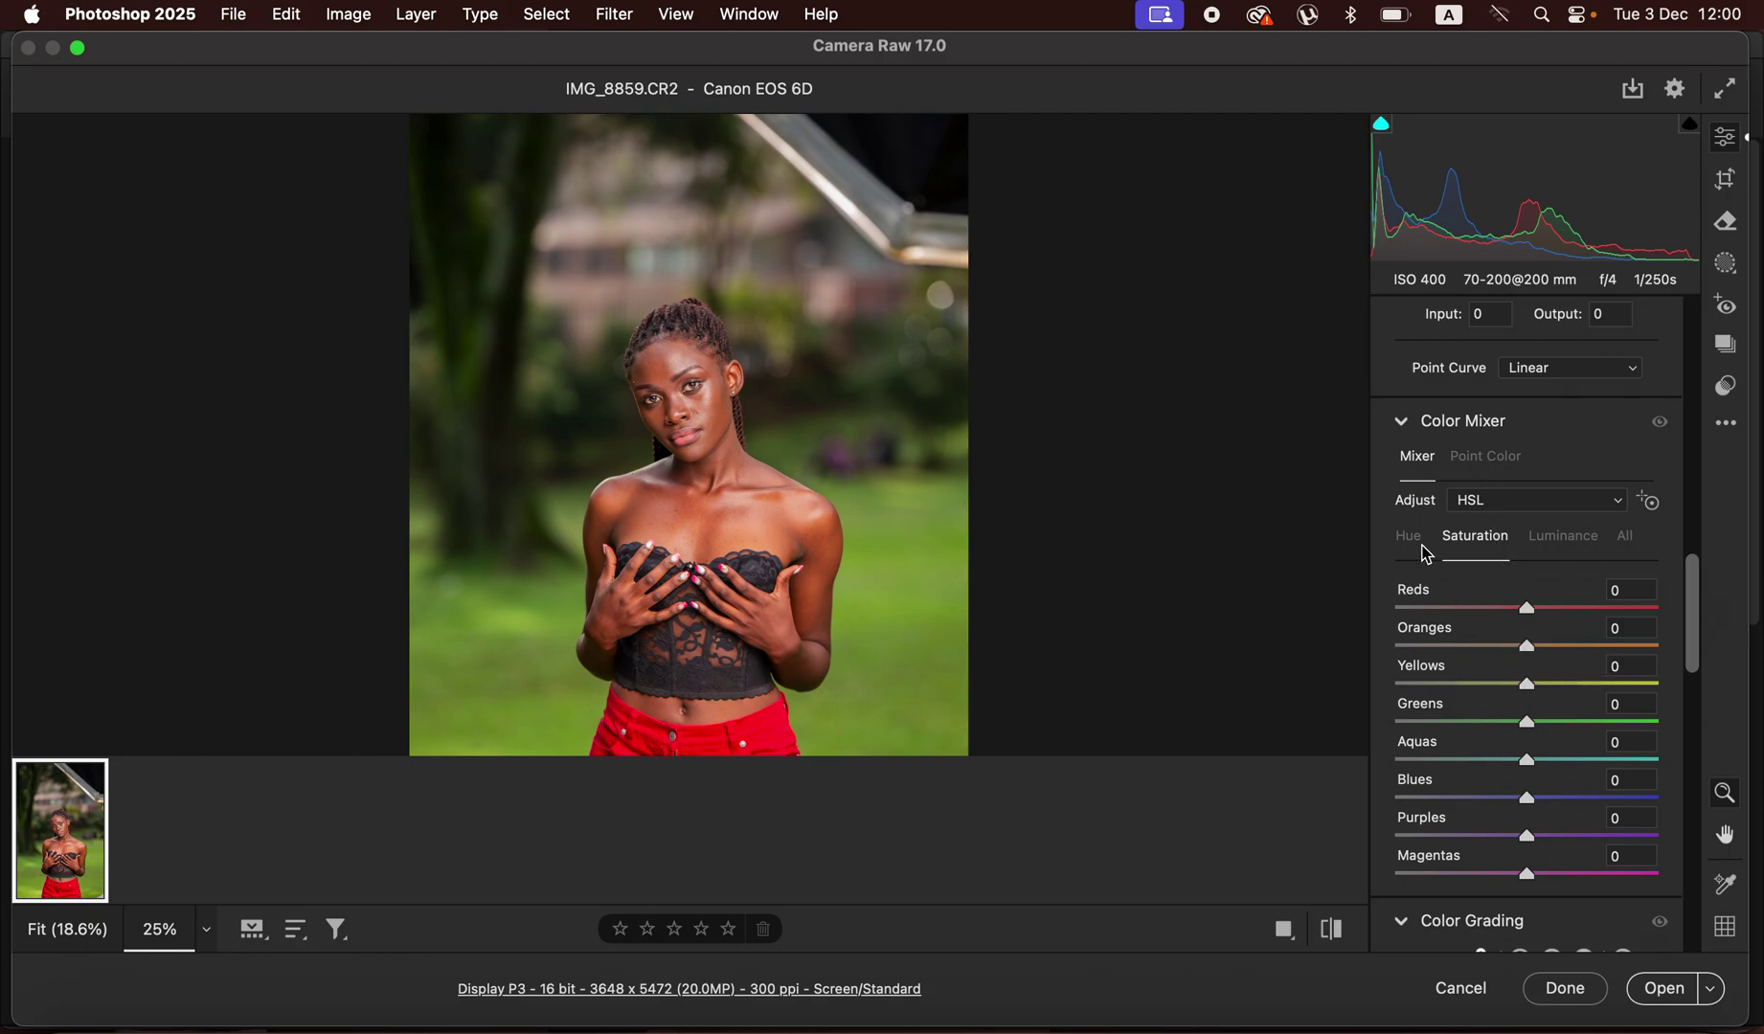
pyautogui.click(1564, 536)
pyautogui.click(1412, 540)
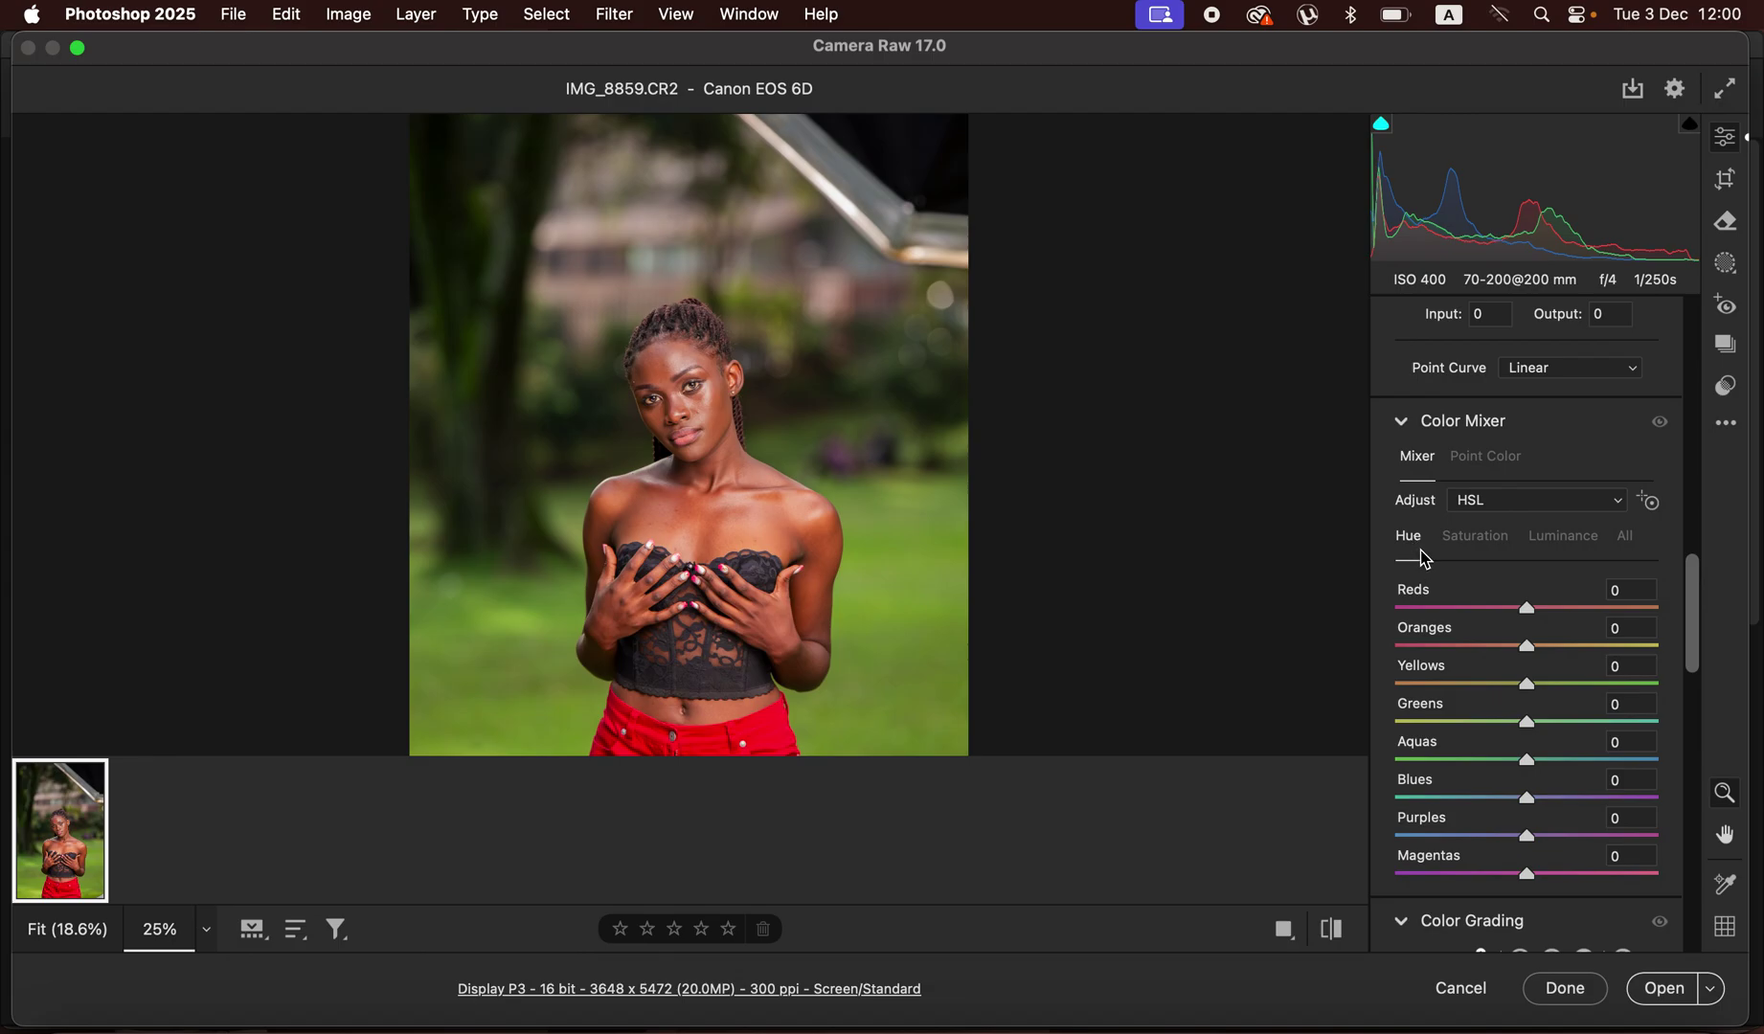
pyautogui.moveTo(1530, 614); pyautogui.dragTo(1413, 632)
pyautogui.doubleClick(1408, 609)
pyautogui.click(1487, 544)
pyautogui.moveTo(1527, 608); pyautogui.dragTo(1431, 626)
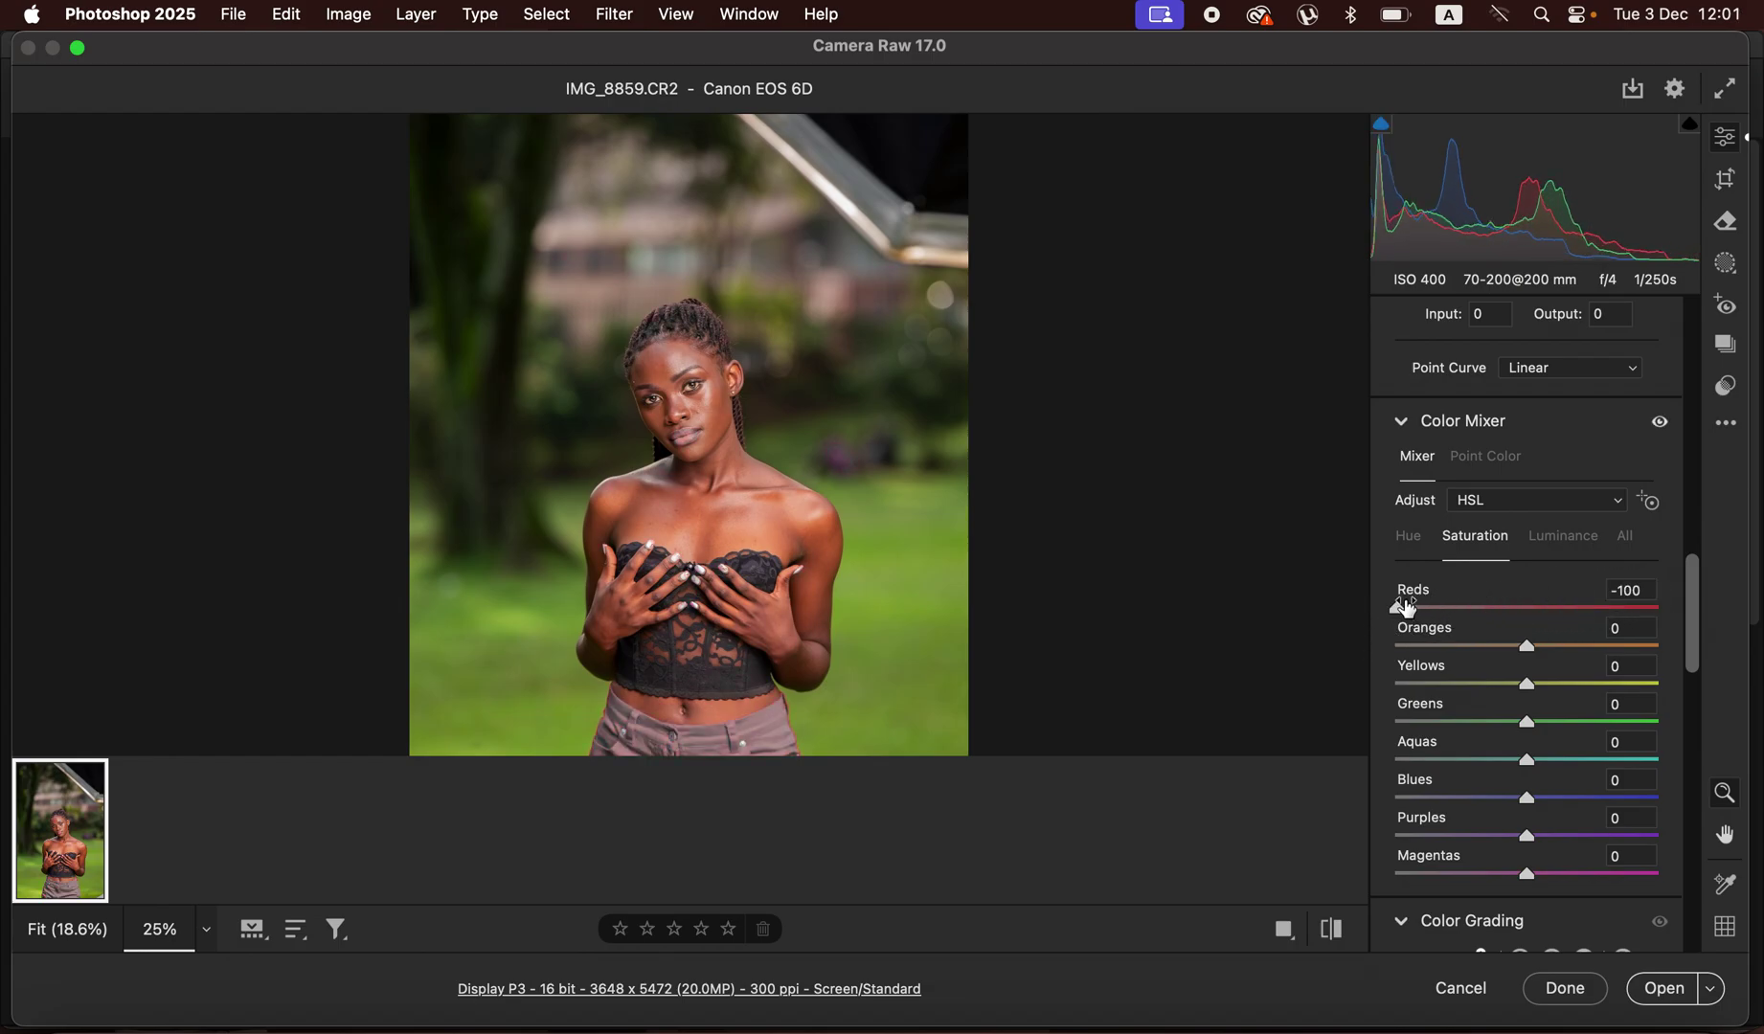
pyautogui.doubleClick(1400, 609)
pyautogui.click(1572, 545)
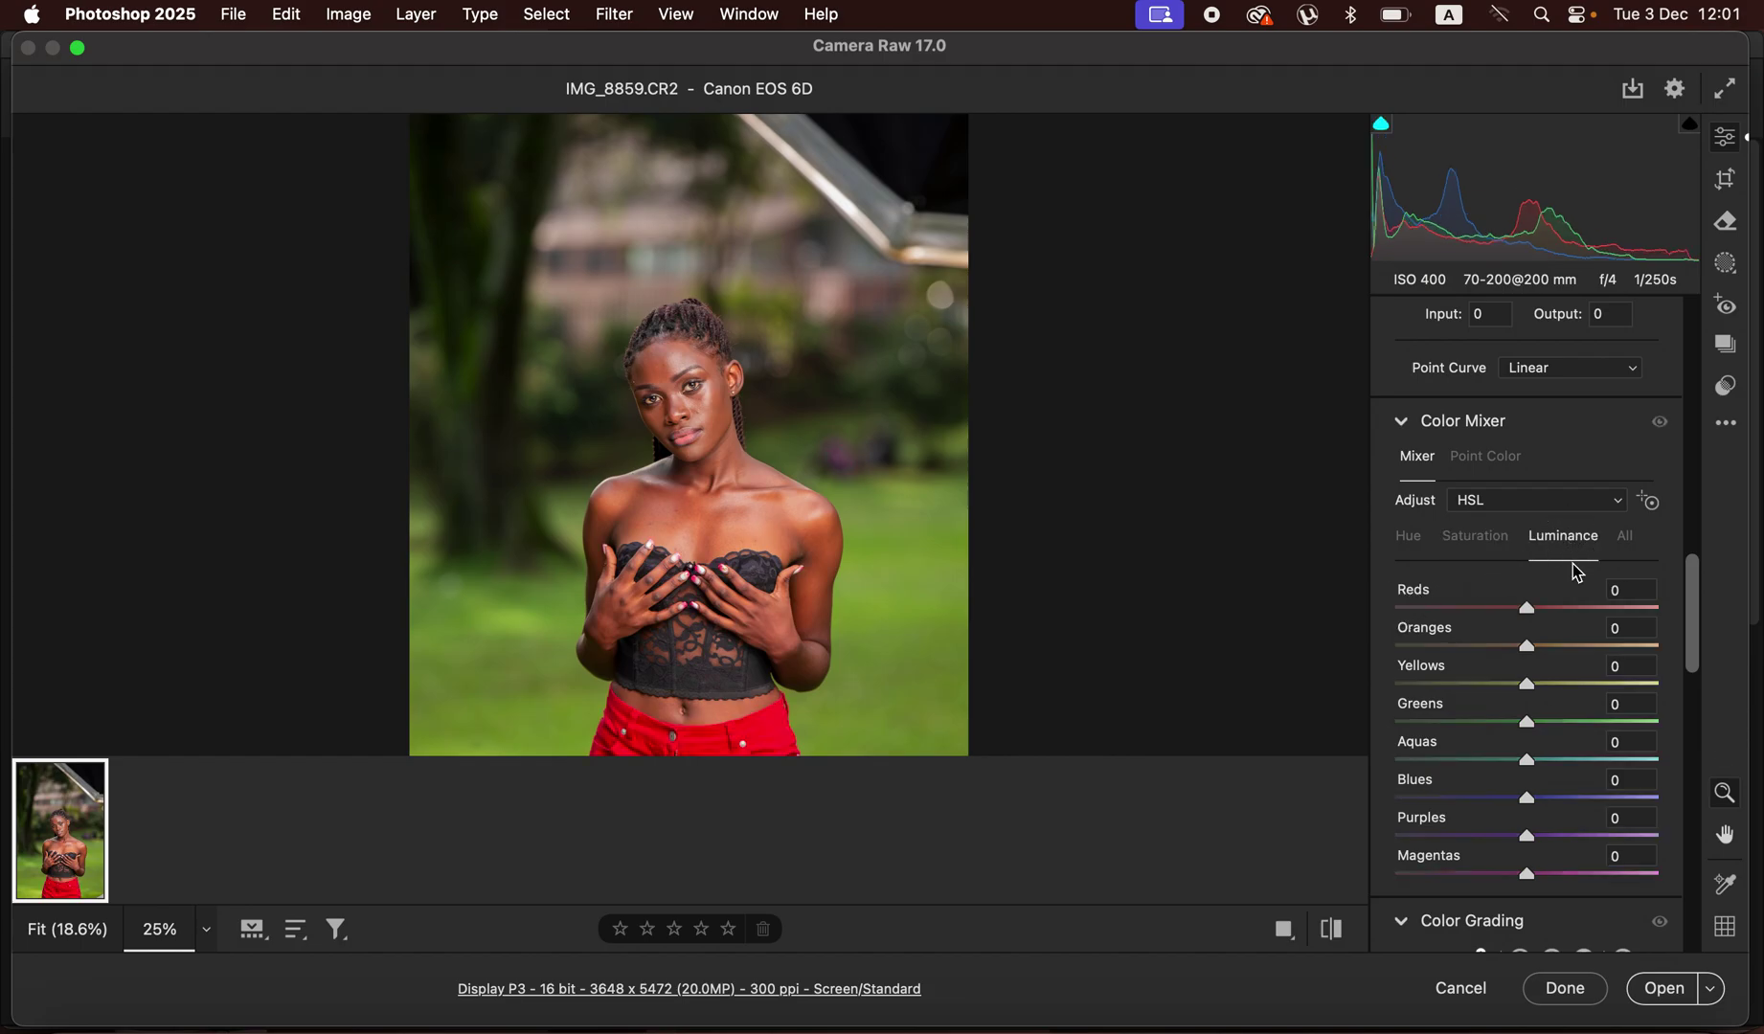
pyautogui.moveTo(1527, 609); pyautogui.dragTo(1656, 621)
pyautogui.doubleClick(1656, 613)
# In the Color Mixer, set Yellows hue to -43, Greens hue to +58, Greens saturation to -10 and Oranges luminance to -14
pyautogui.click(1411, 544)
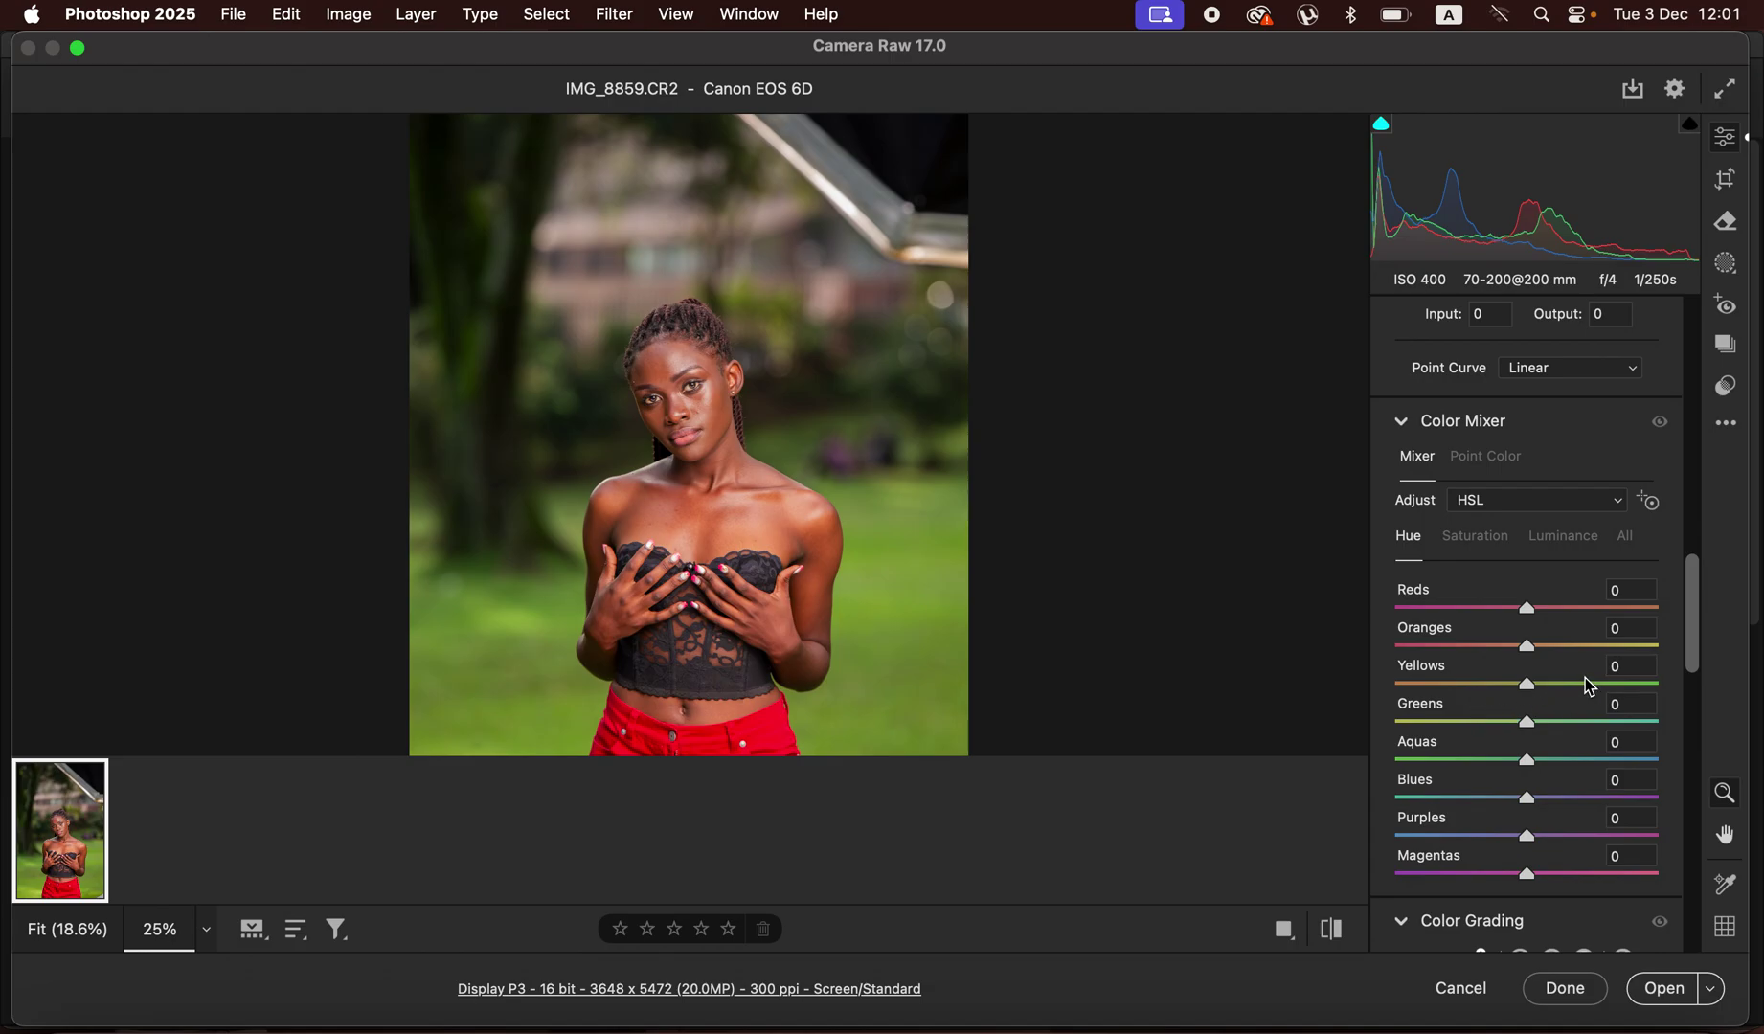
pyautogui.moveTo(1530, 724); pyautogui.dragTo(1476, 696)
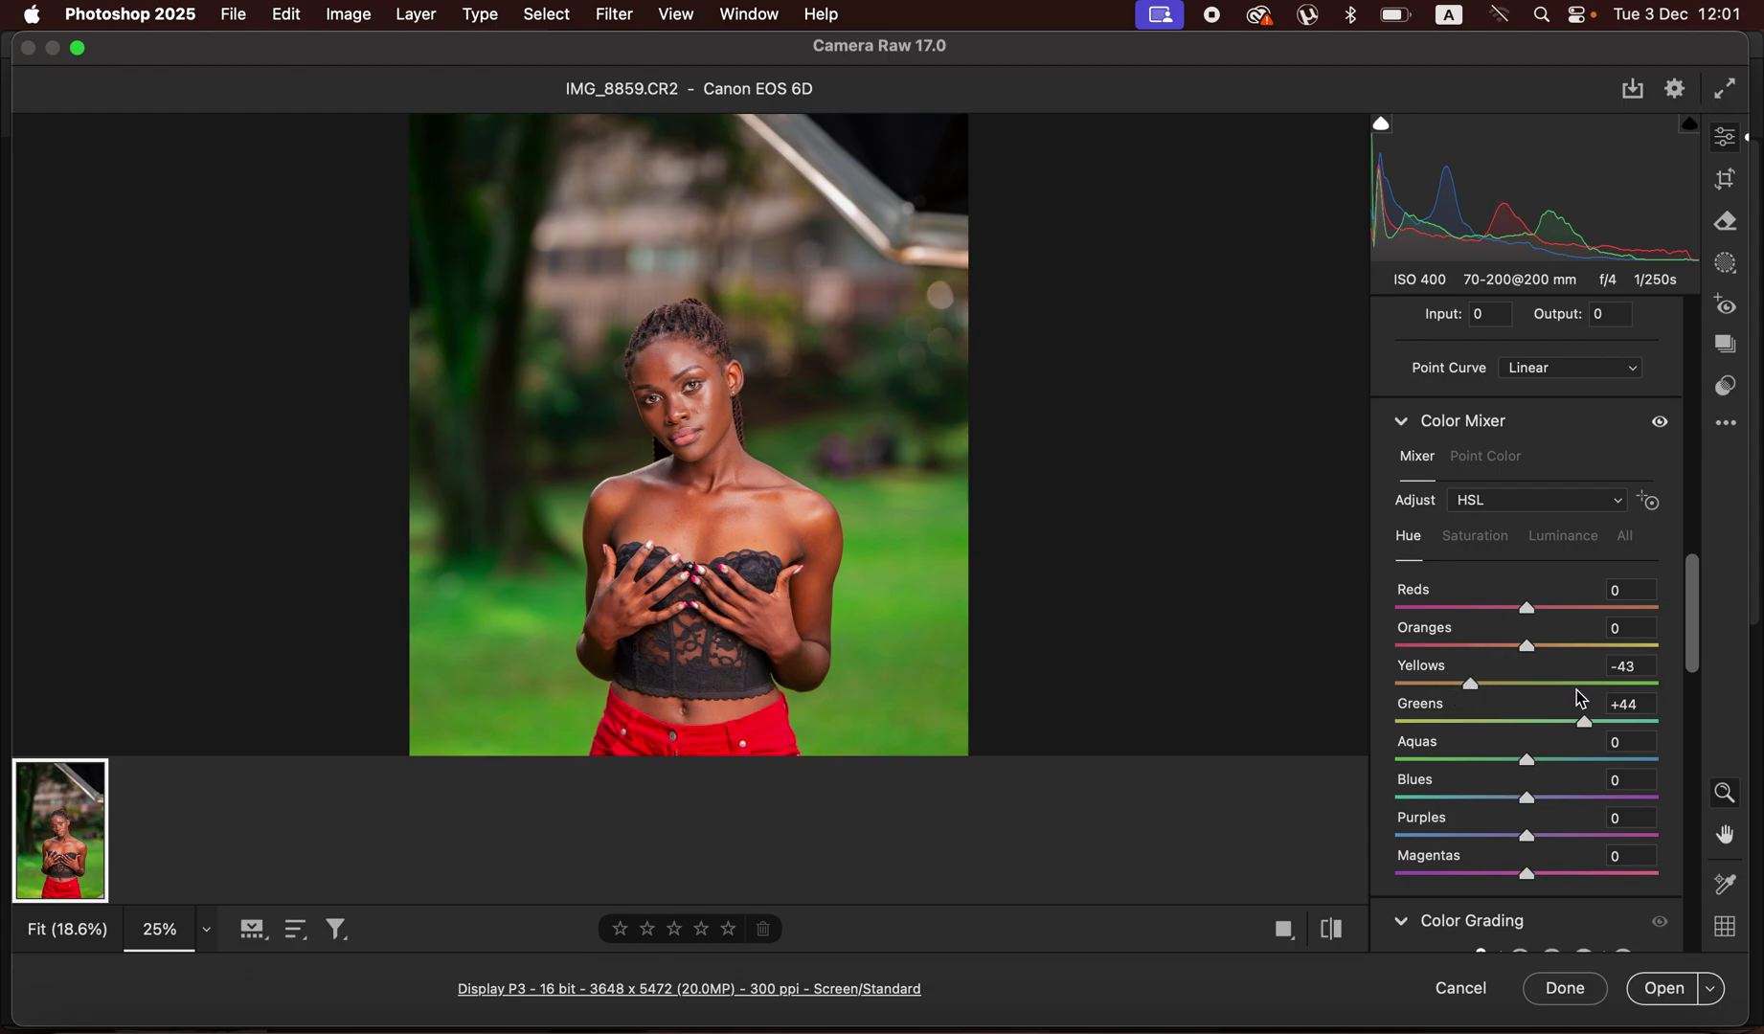
pyautogui.moveTo(1605, 732); pyautogui.dragTo(1616, 736)
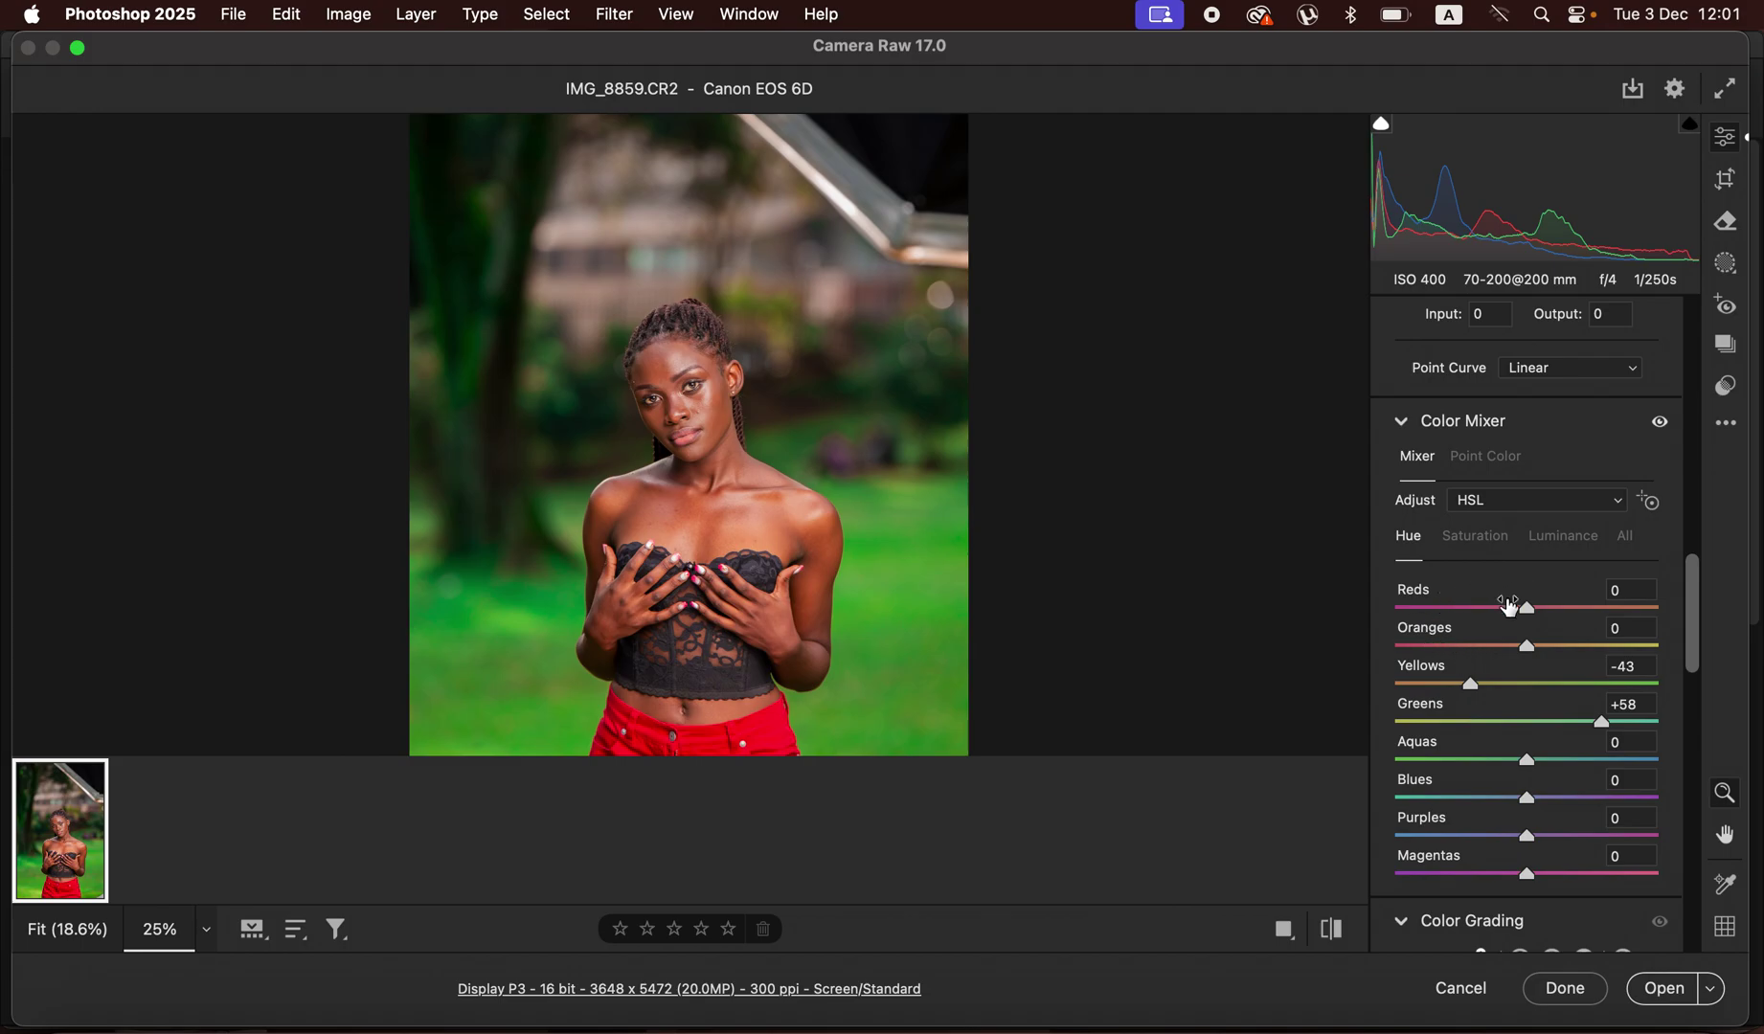
pyautogui.click(1475, 538)
pyautogui.moveTo(1527, 723); pyautogui.dragTo(1511, 733)
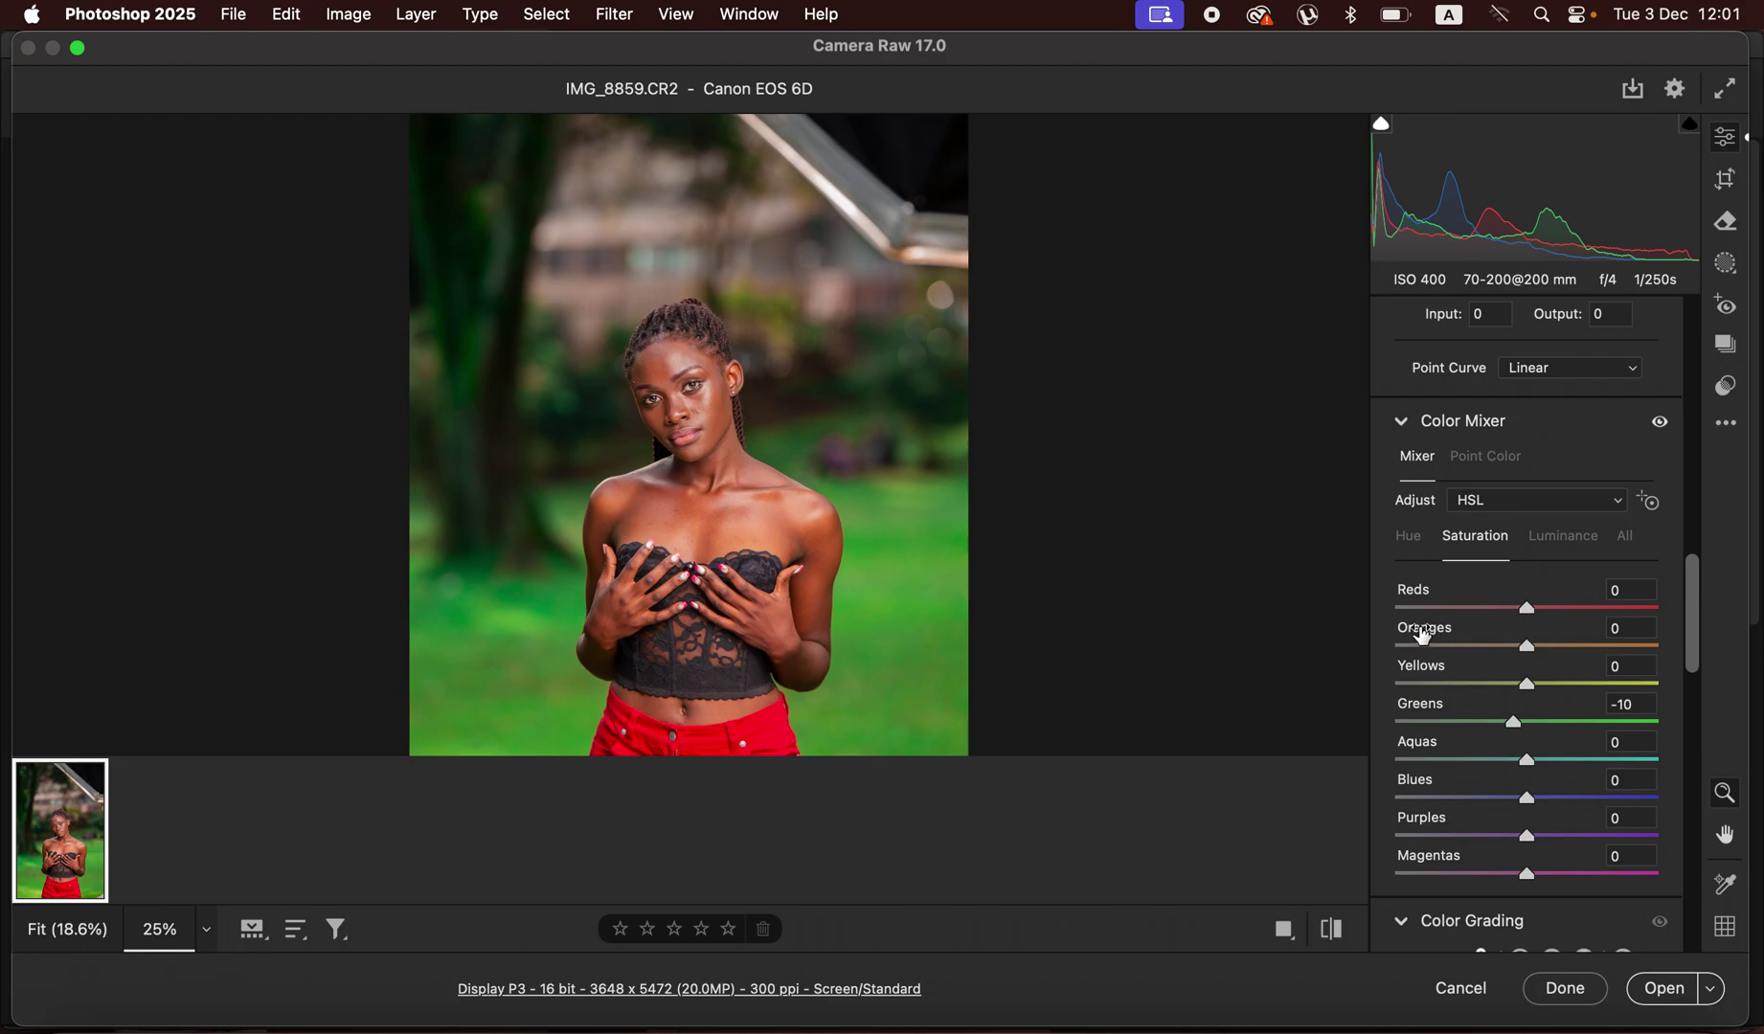
pyautogui.click(1565, 537)
pyautogui.moveTo(1526, 651); pyautogui.dragTo(1507, 657)
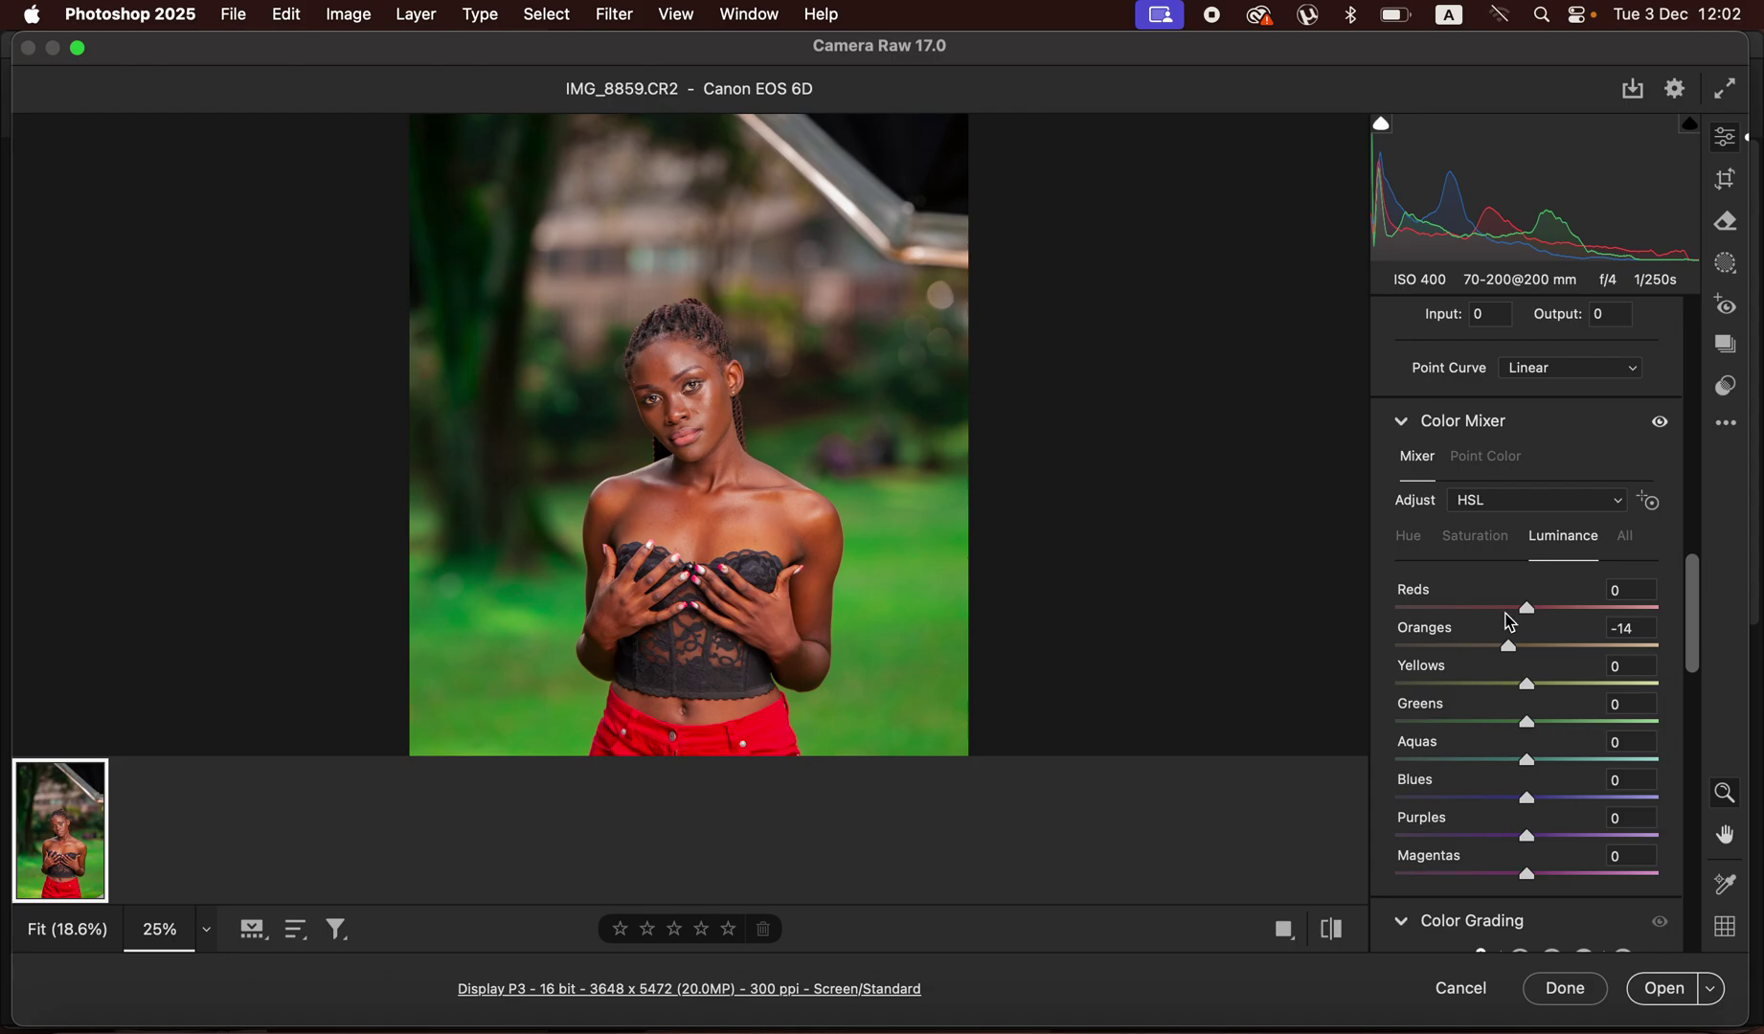
# Nudge the Reds hue slightly toward orange and open the developed photo in Photoshop
pyautogui.click(1421, 544)
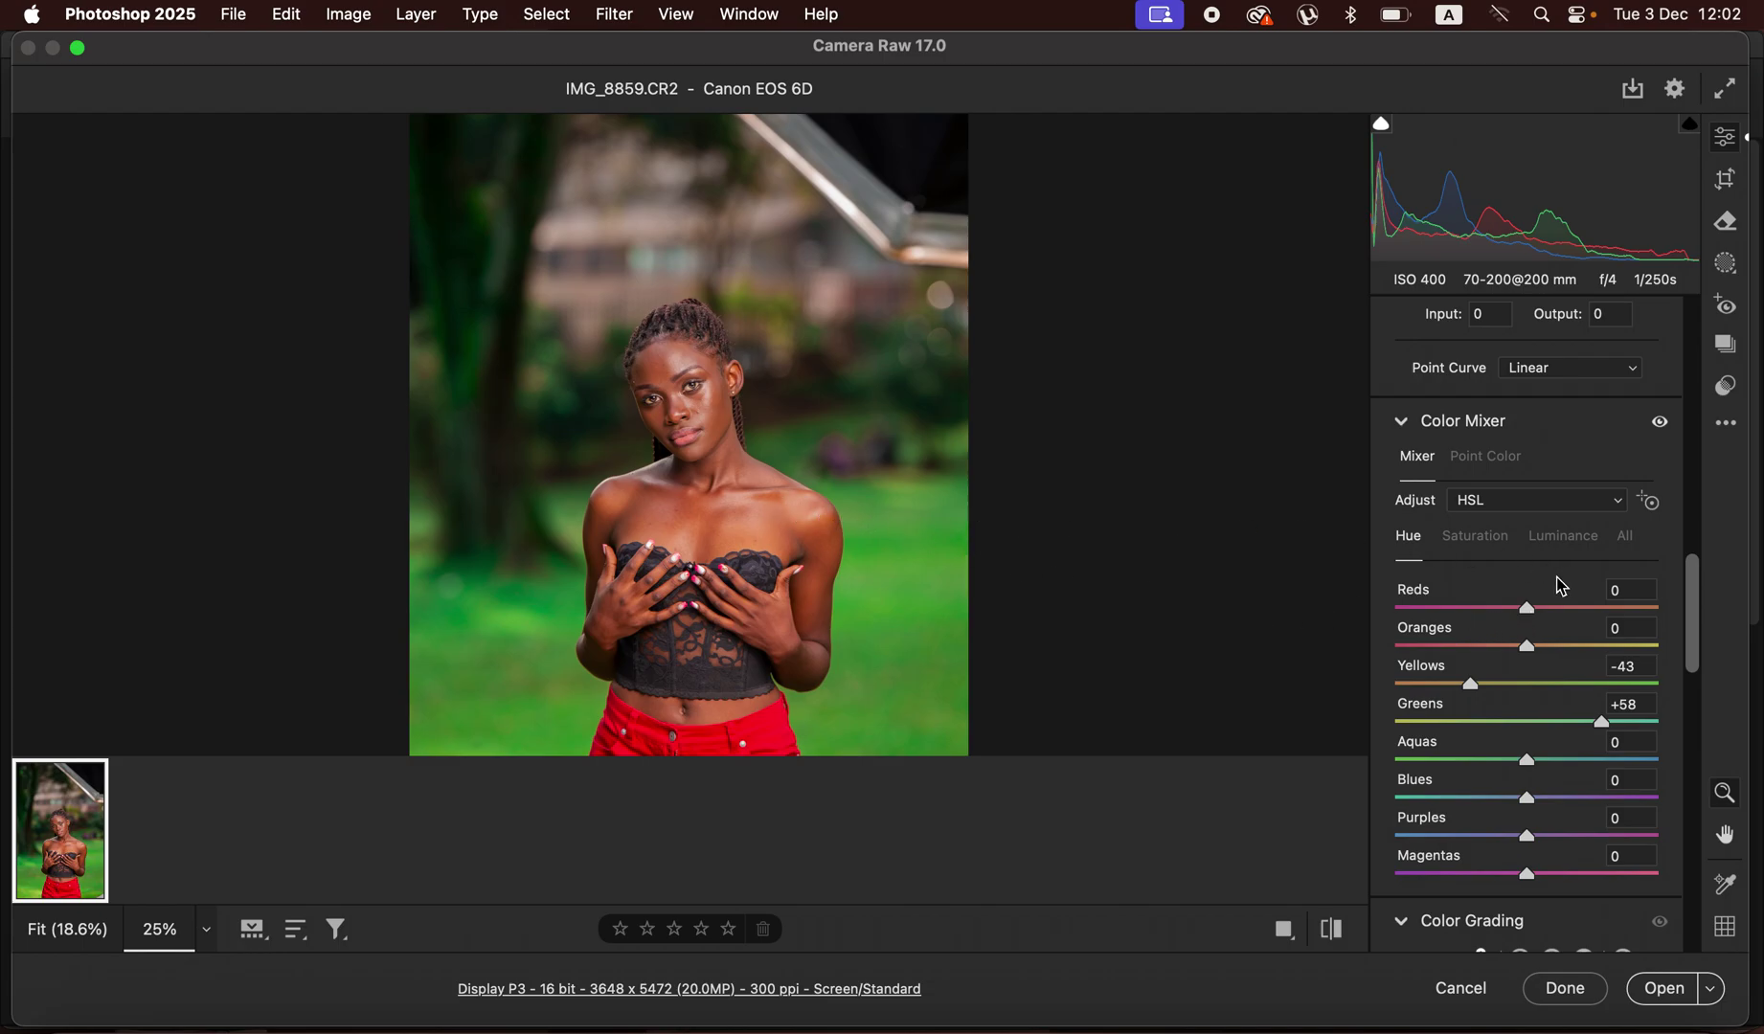
pyautogui.moveTo(1536, 616); pyautogui.dragTo(1541, 616)
pyautogui.click(1662, 991)
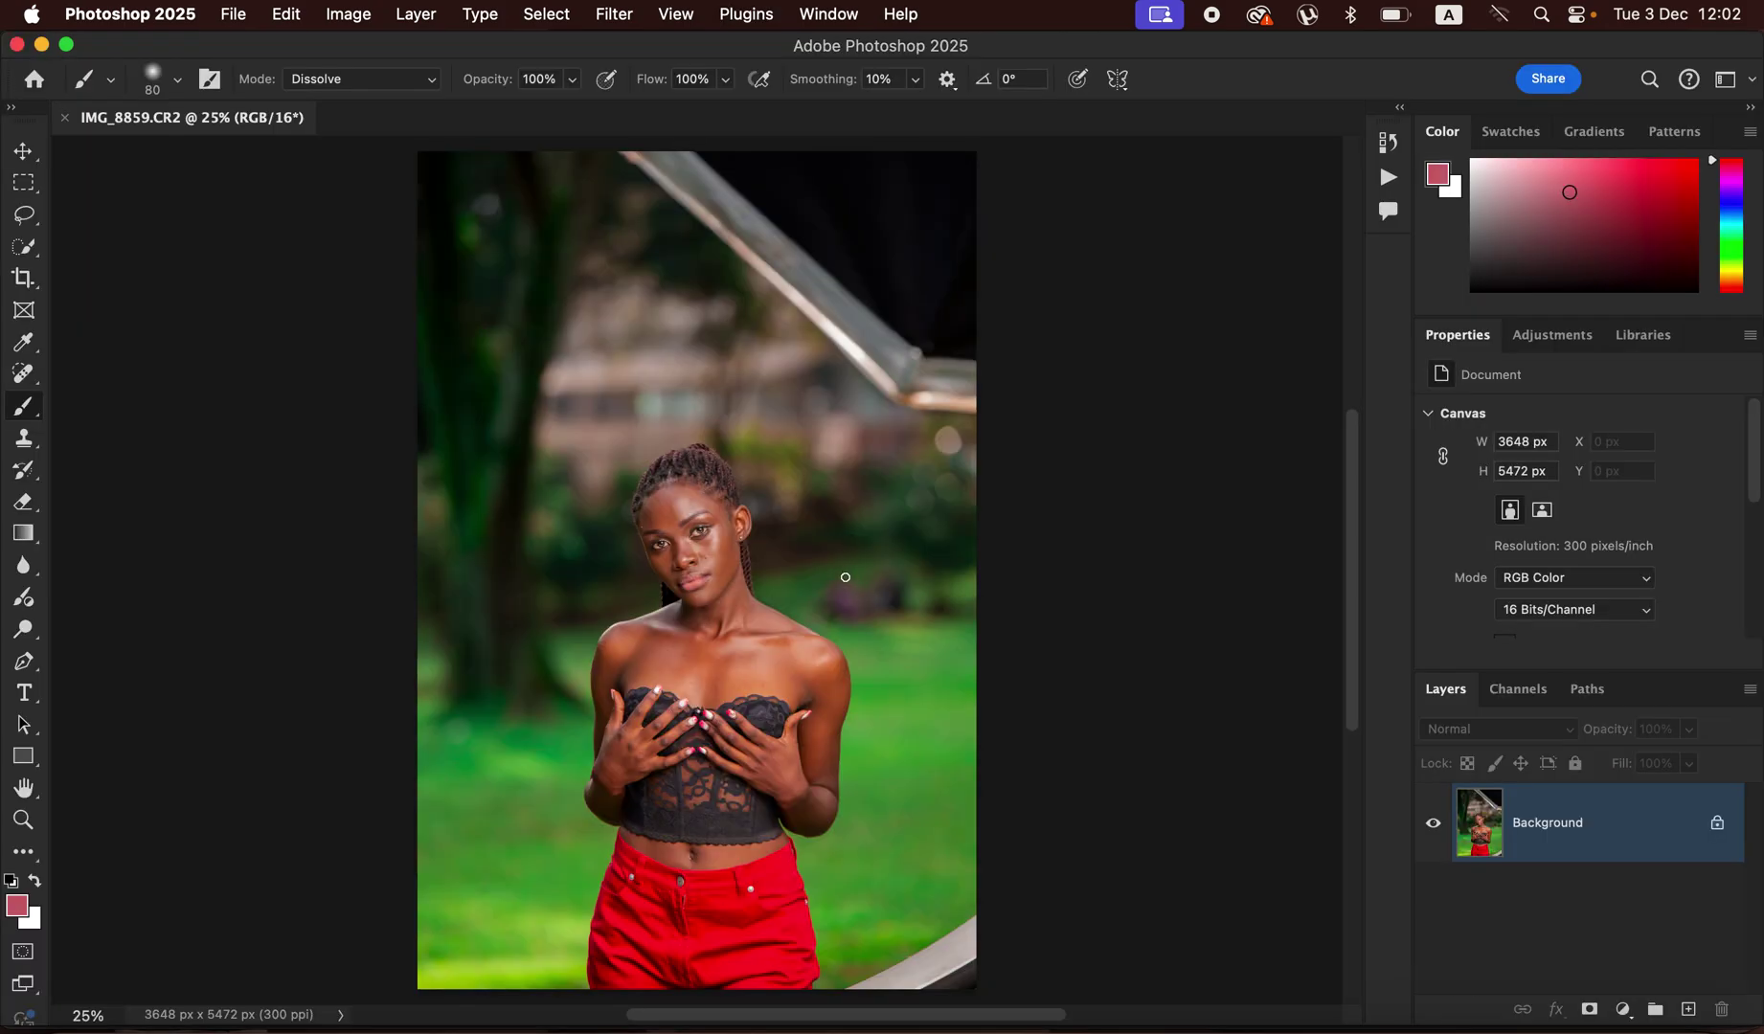
# Crop the photo to a 4:5 ratio of about 3262 x 4078 px around the woman, trimming most of the reflector
pyautogui.click(23, 278)
pyautogui.moveTo(849, 633); pyautogui.dragTo(848, 548)
pyautogui.moveTo(971, 218); pyautogui.dragTo(946, 257)
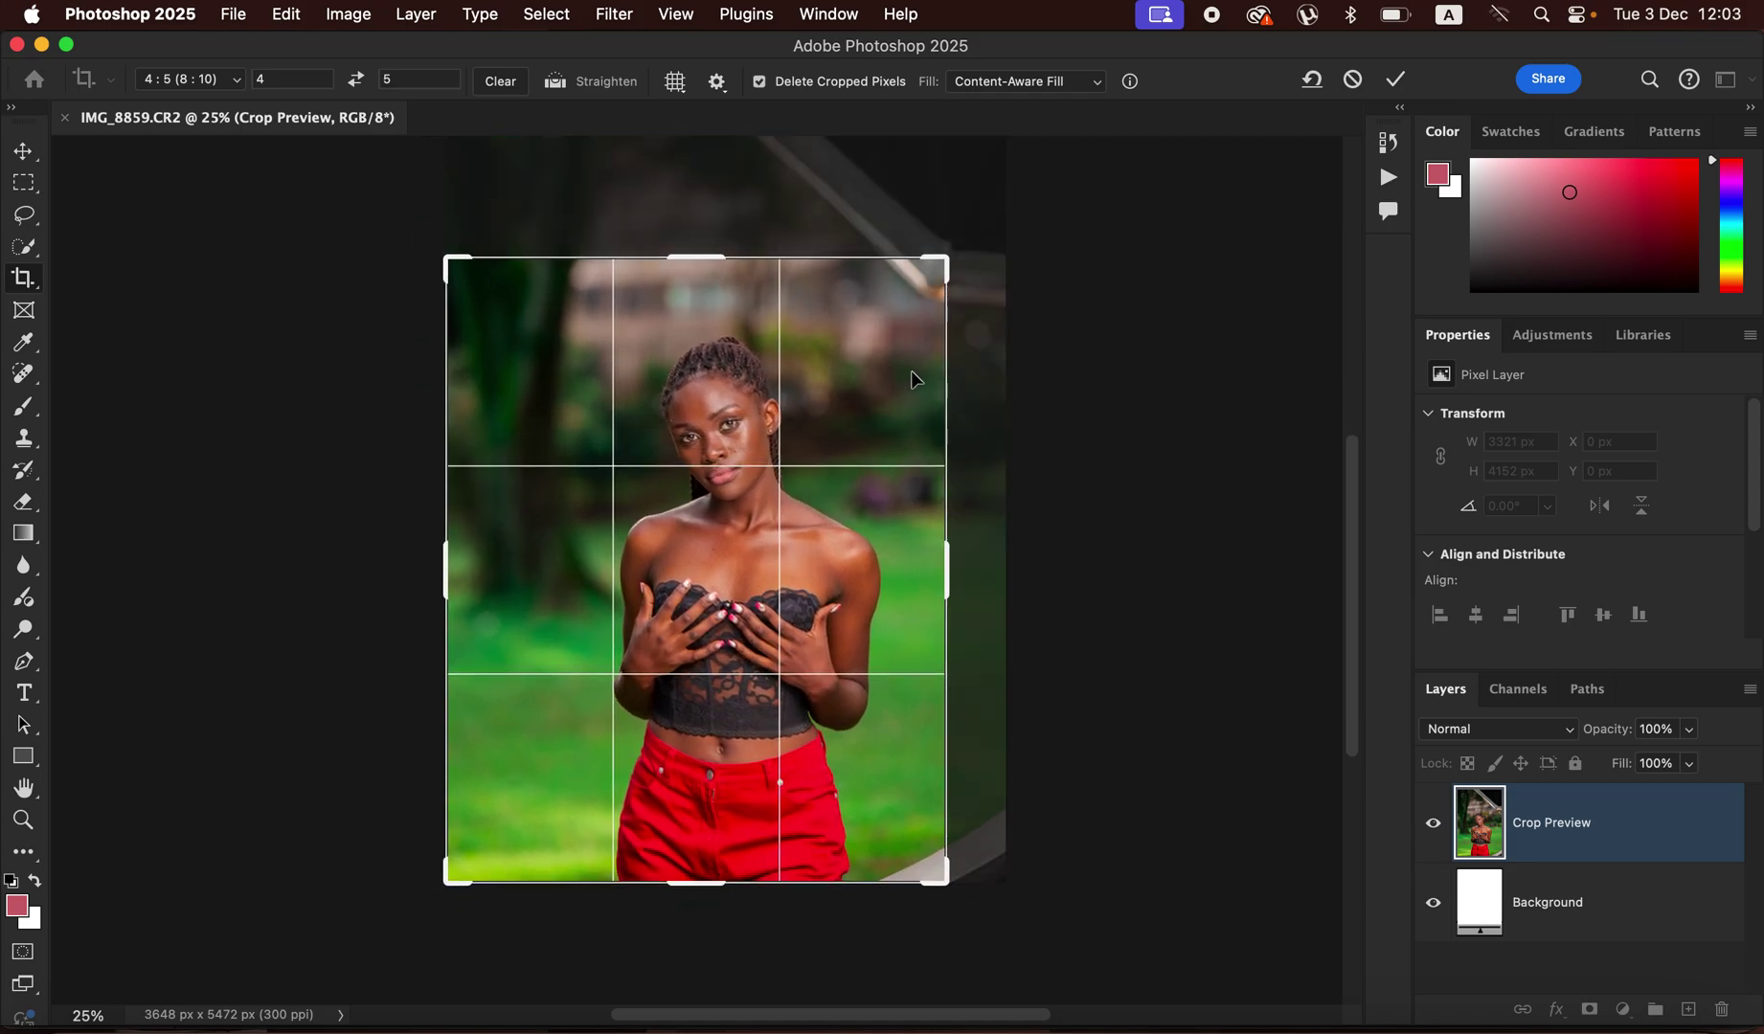
pyautogui.press('Return')
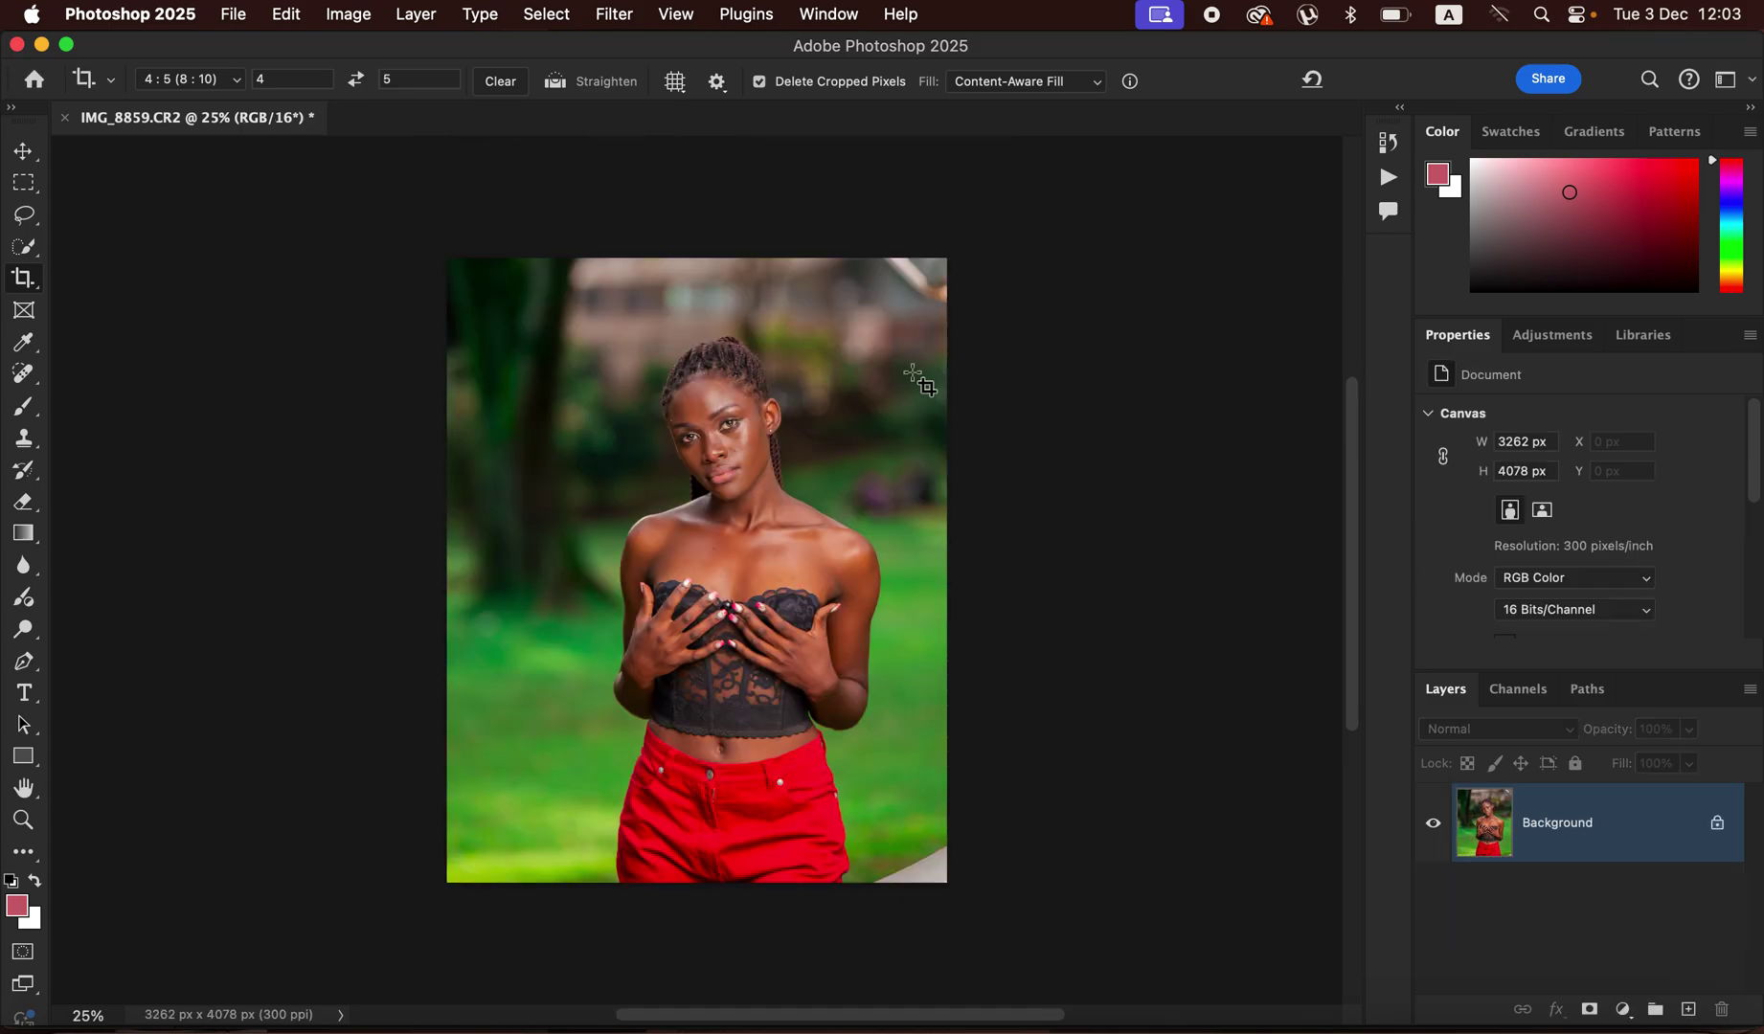
# Duplicate the Background layer and add a Gradient Map adjustment layer above the copy
pyautogui.press('super+equal')
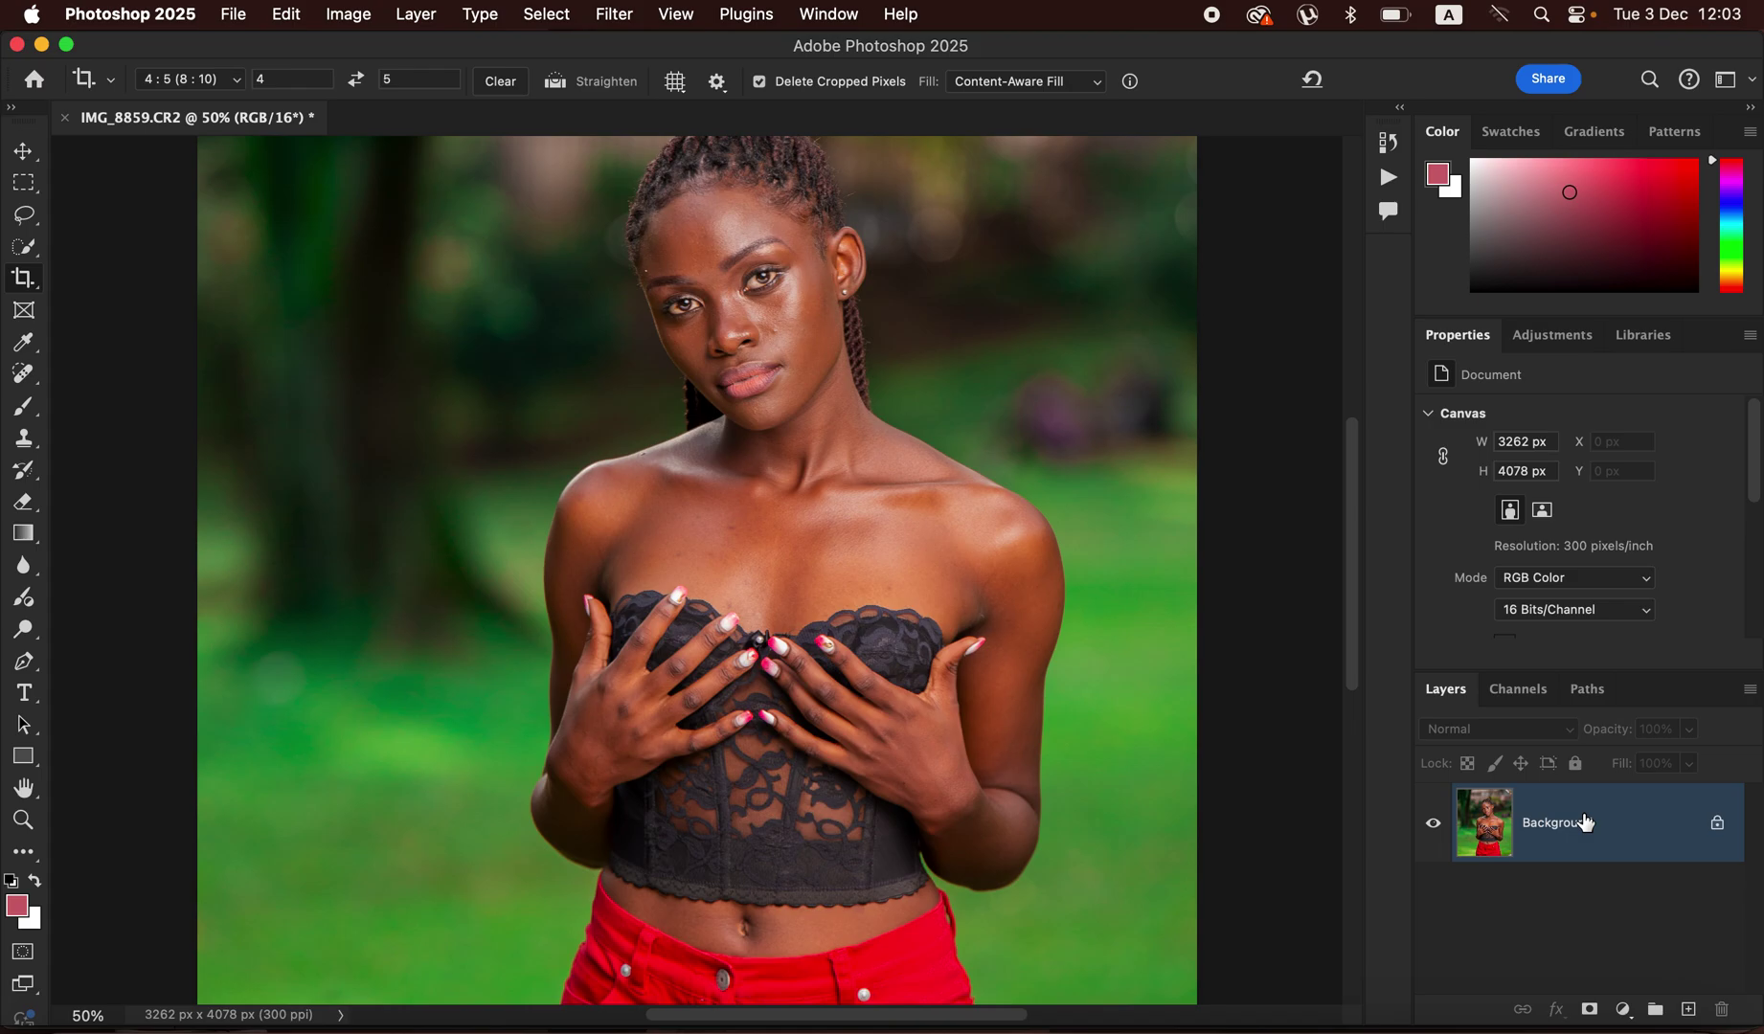
pyautogui.press('super+j')
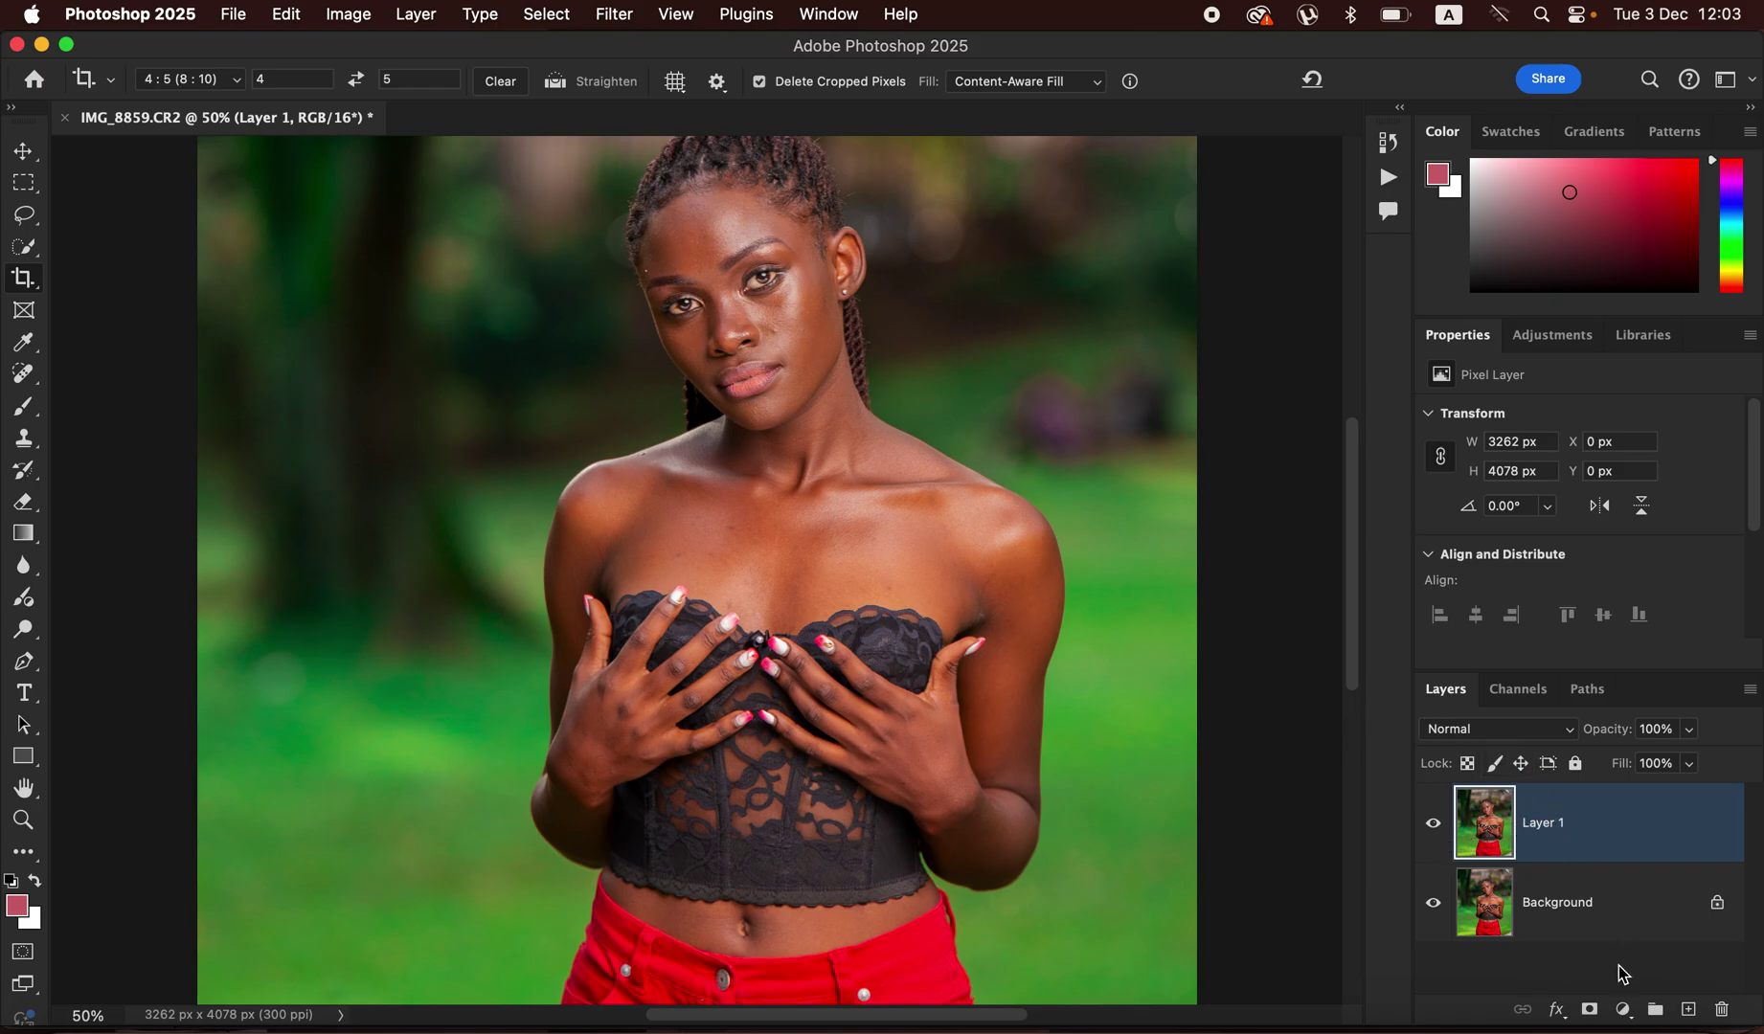
pyautogui.click(1623, 1011)
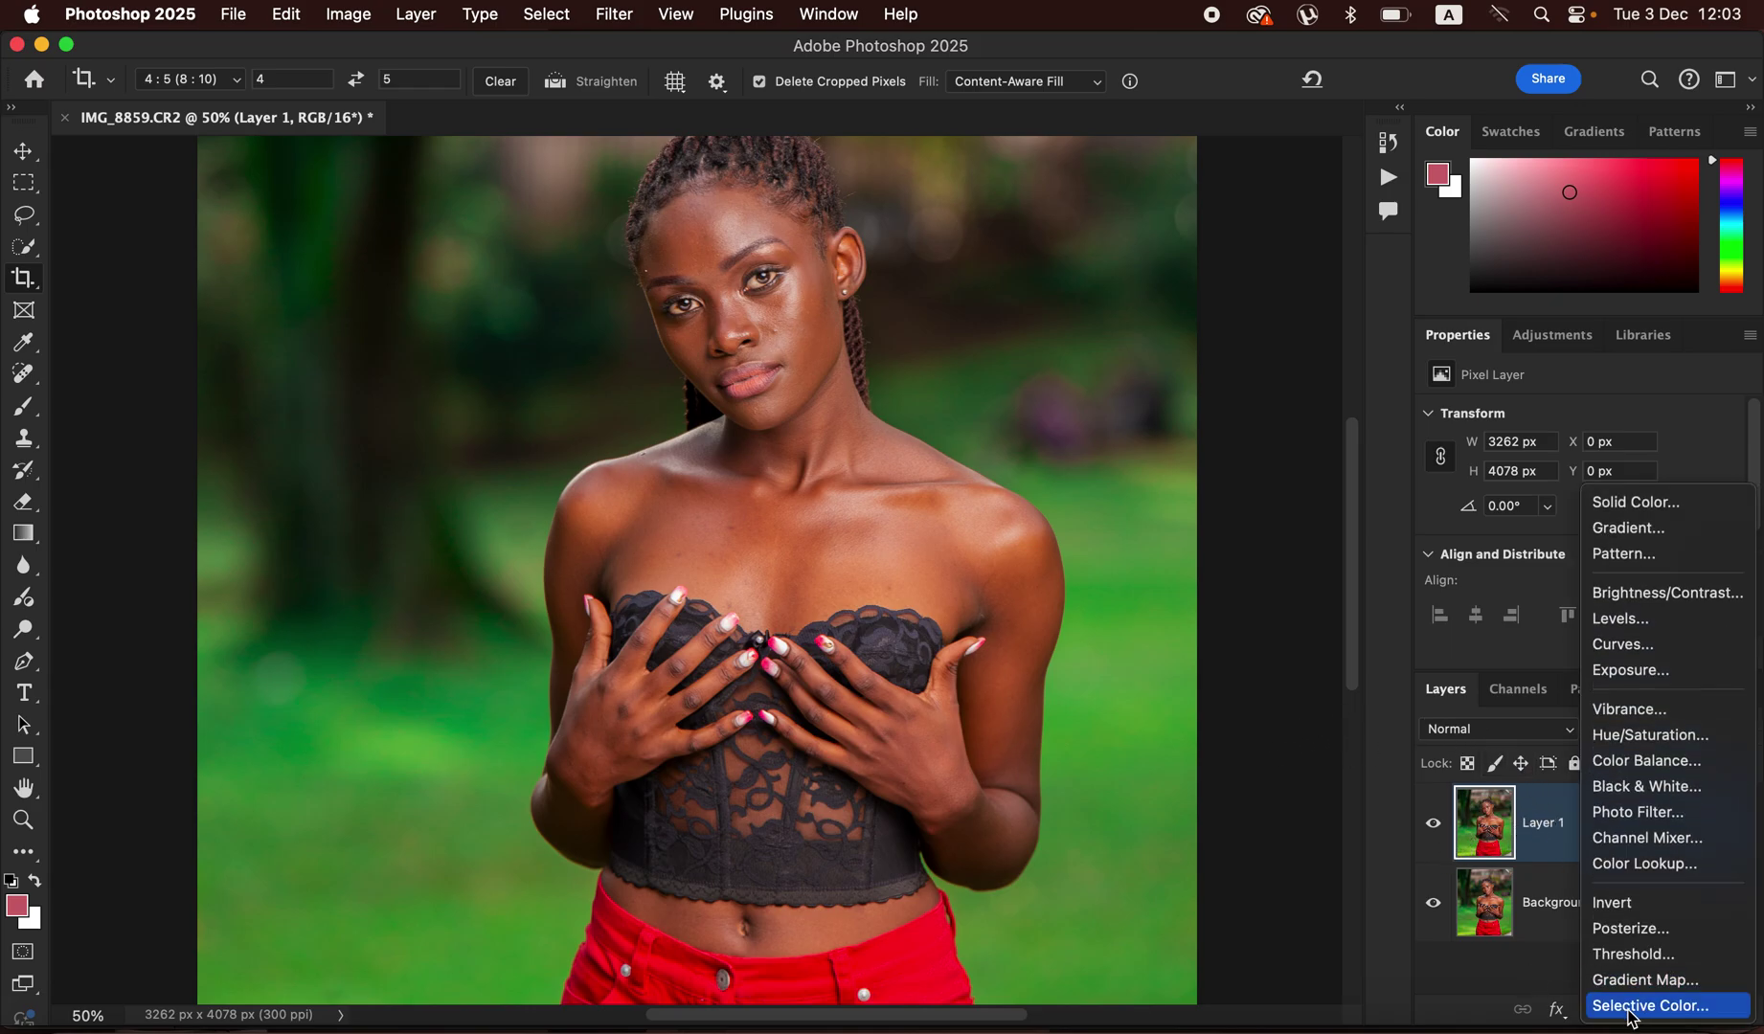
pyautogui.click(1648, 980)
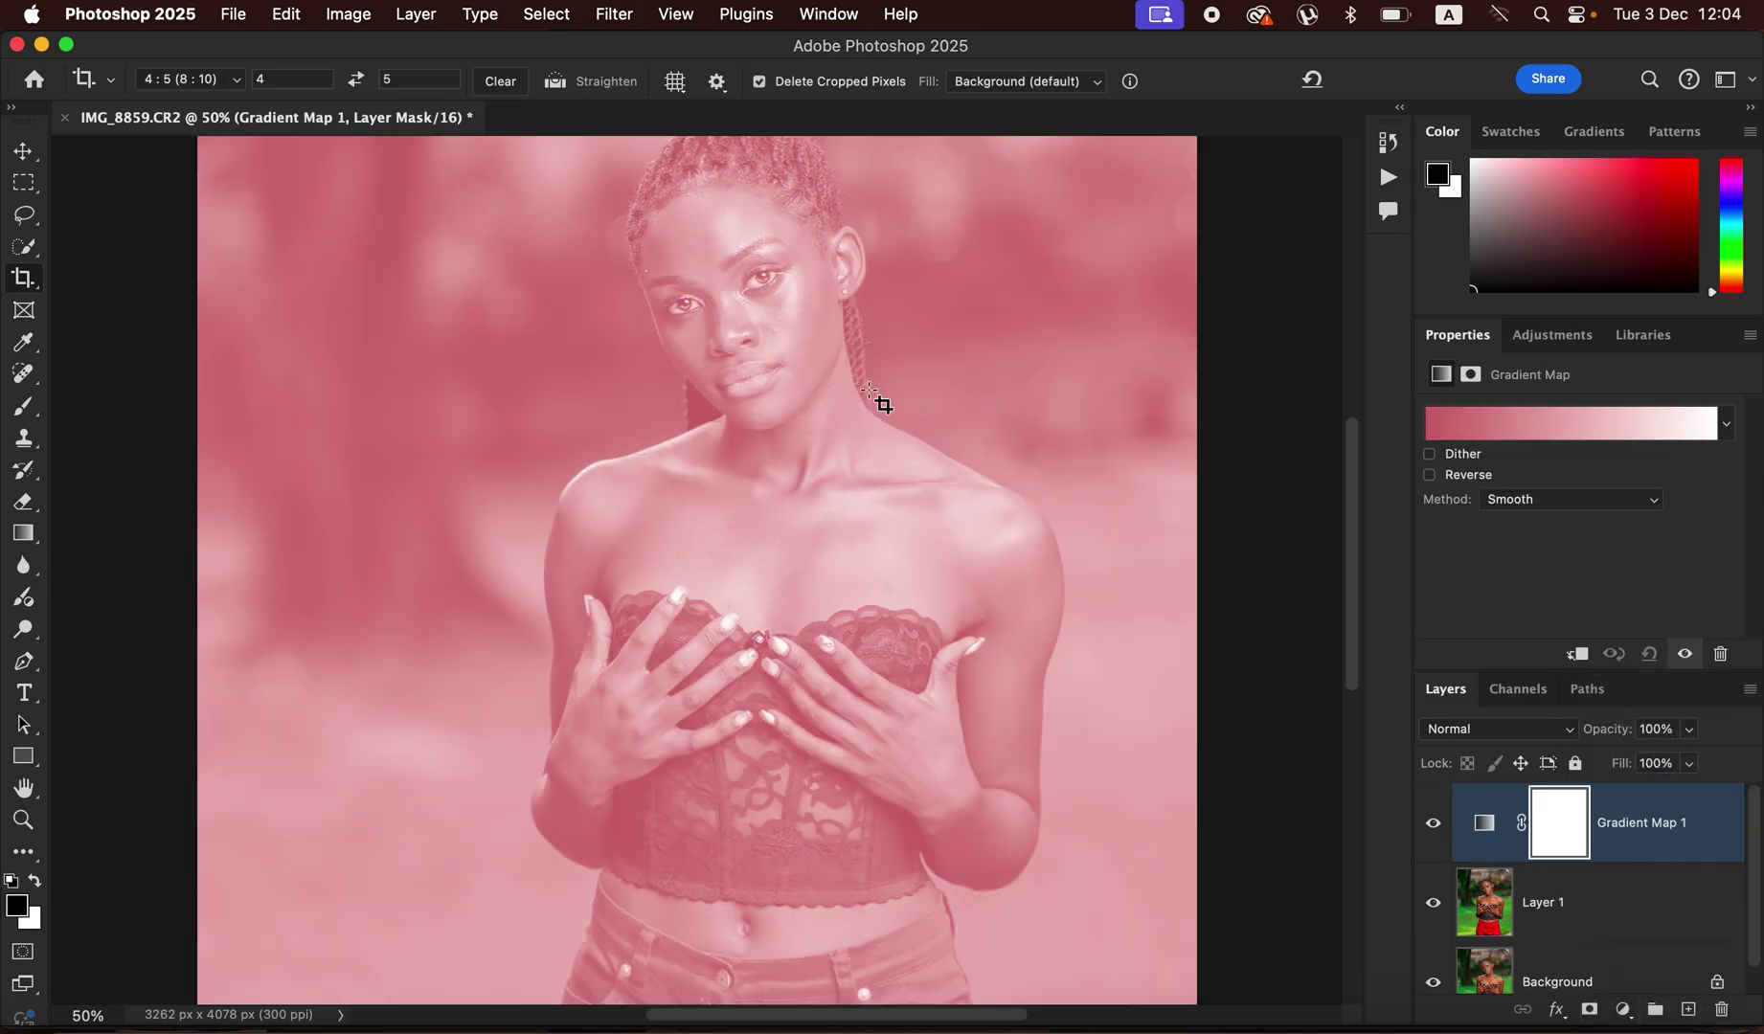
# Make the Gradient Map's adjustment active instead of its mask and hide the layer
pyautogui.click(39, 219)
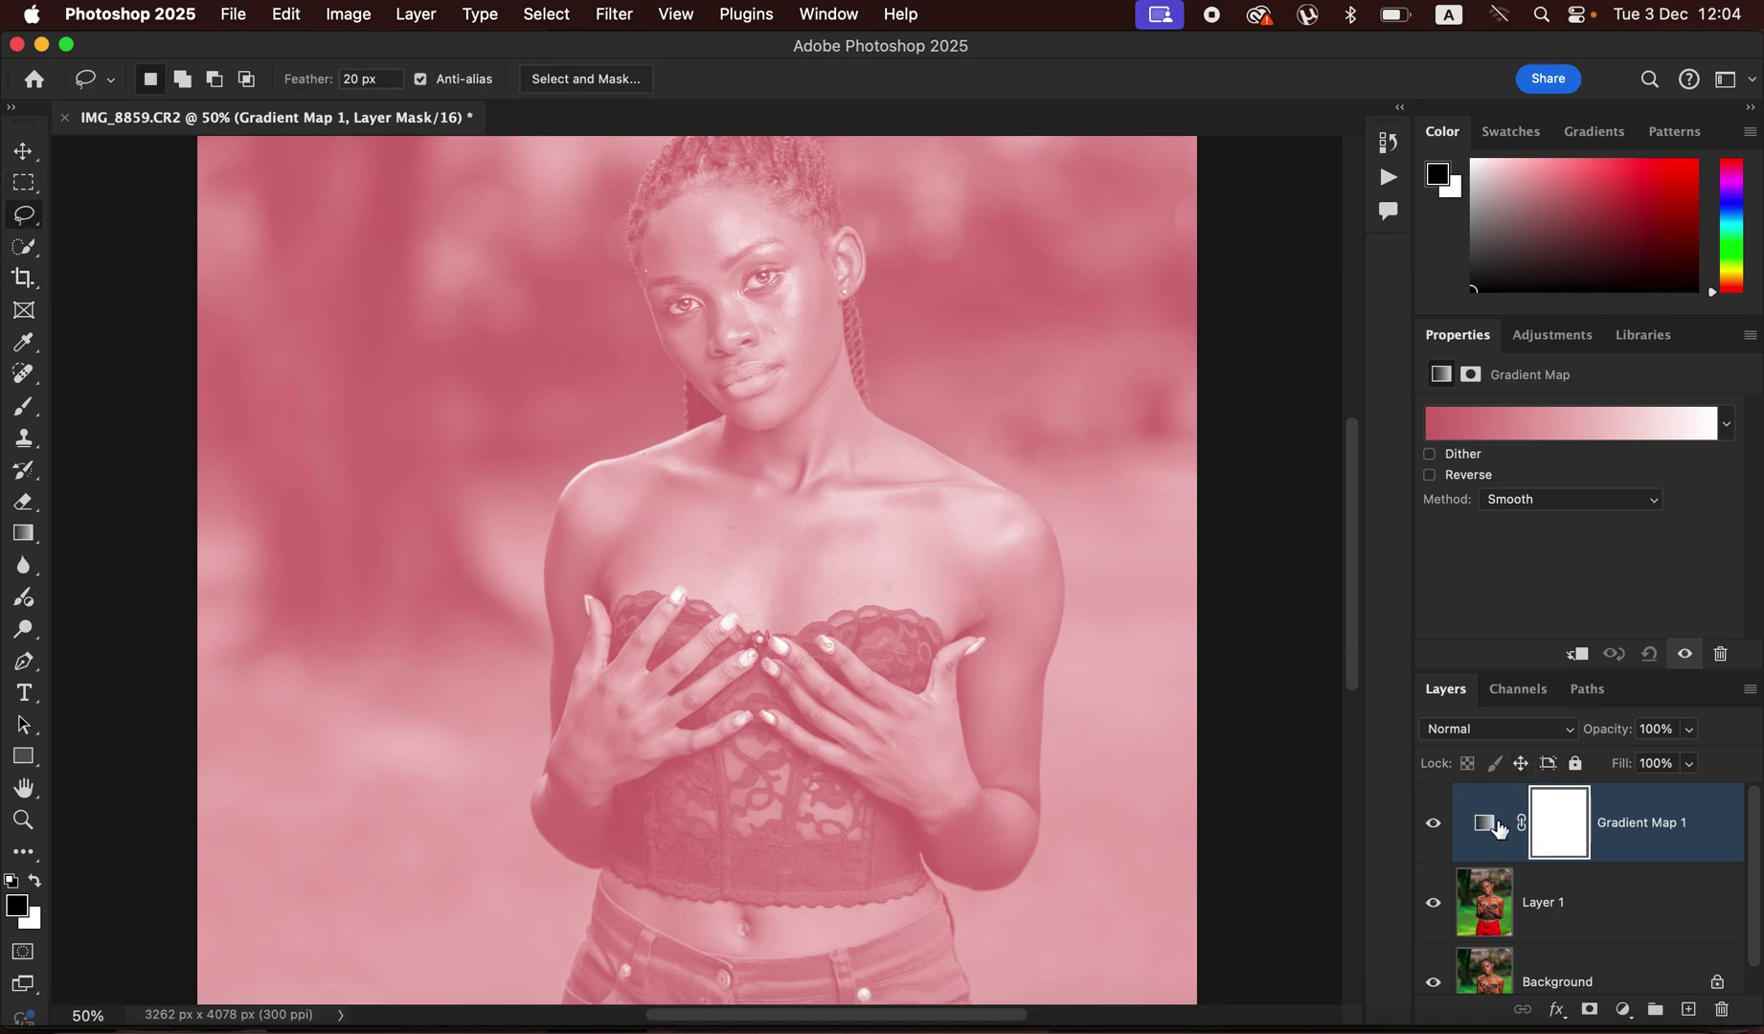
pyautogui.click(1482, 824)
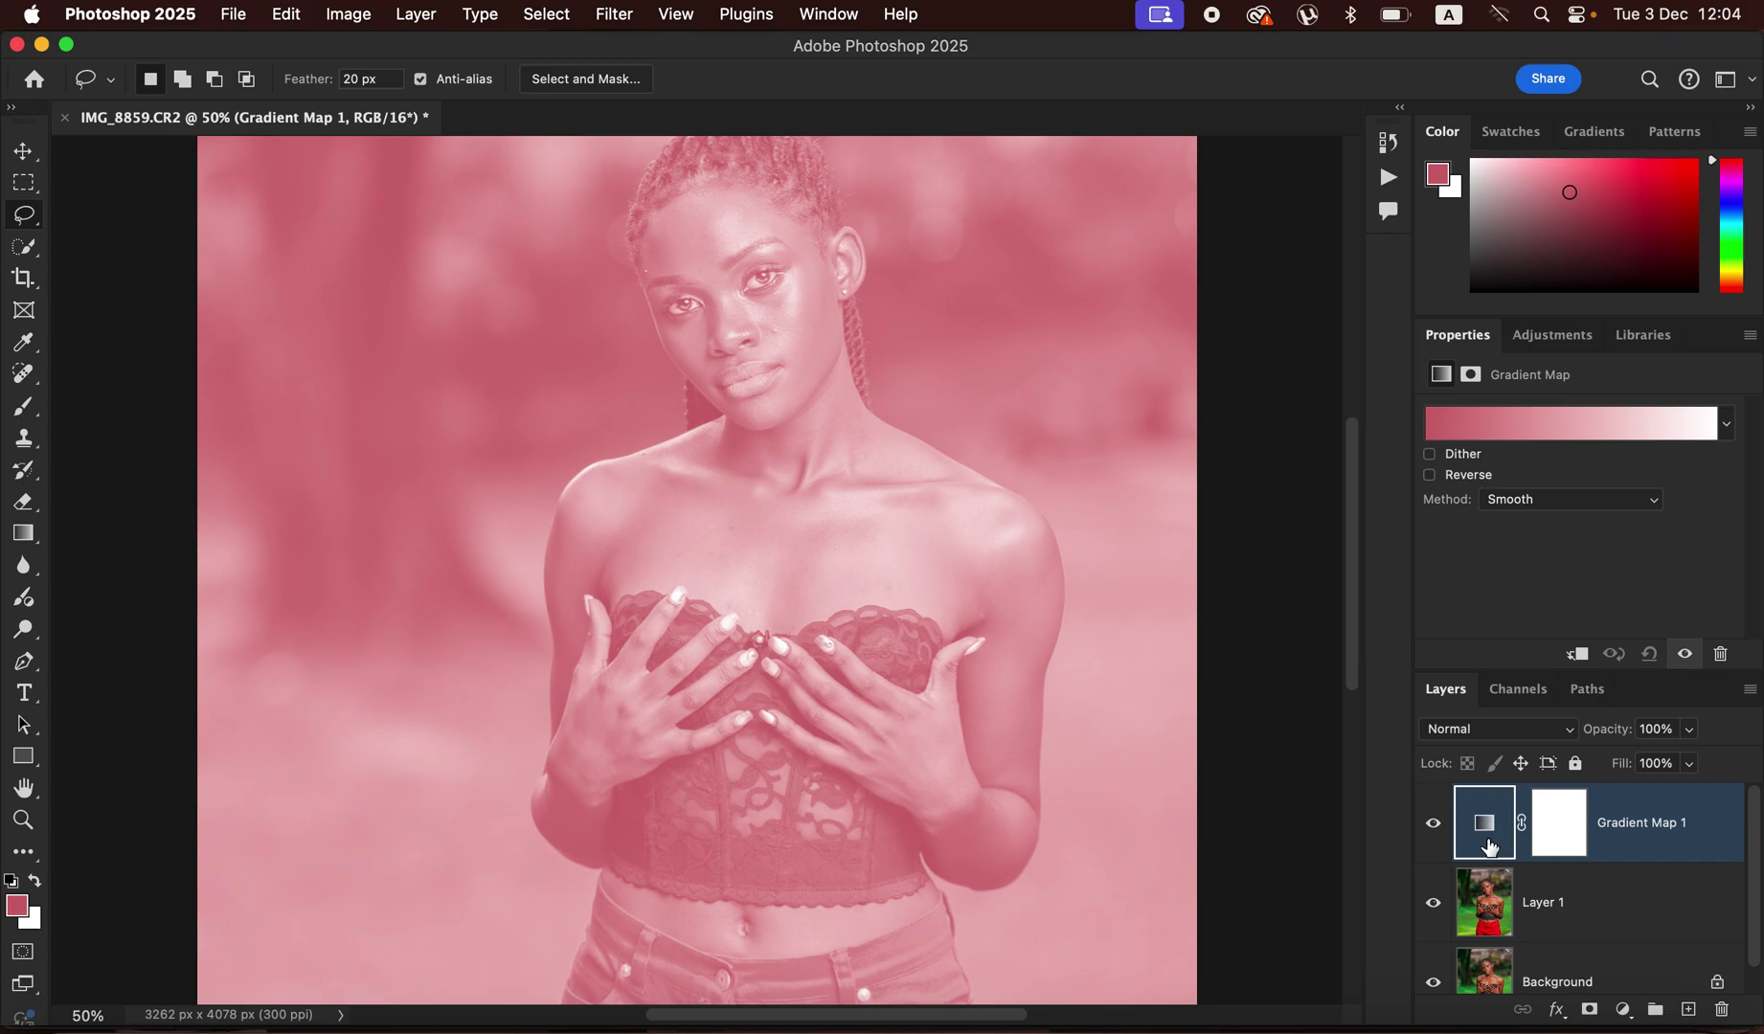
pyautogui.click(1436, 837)
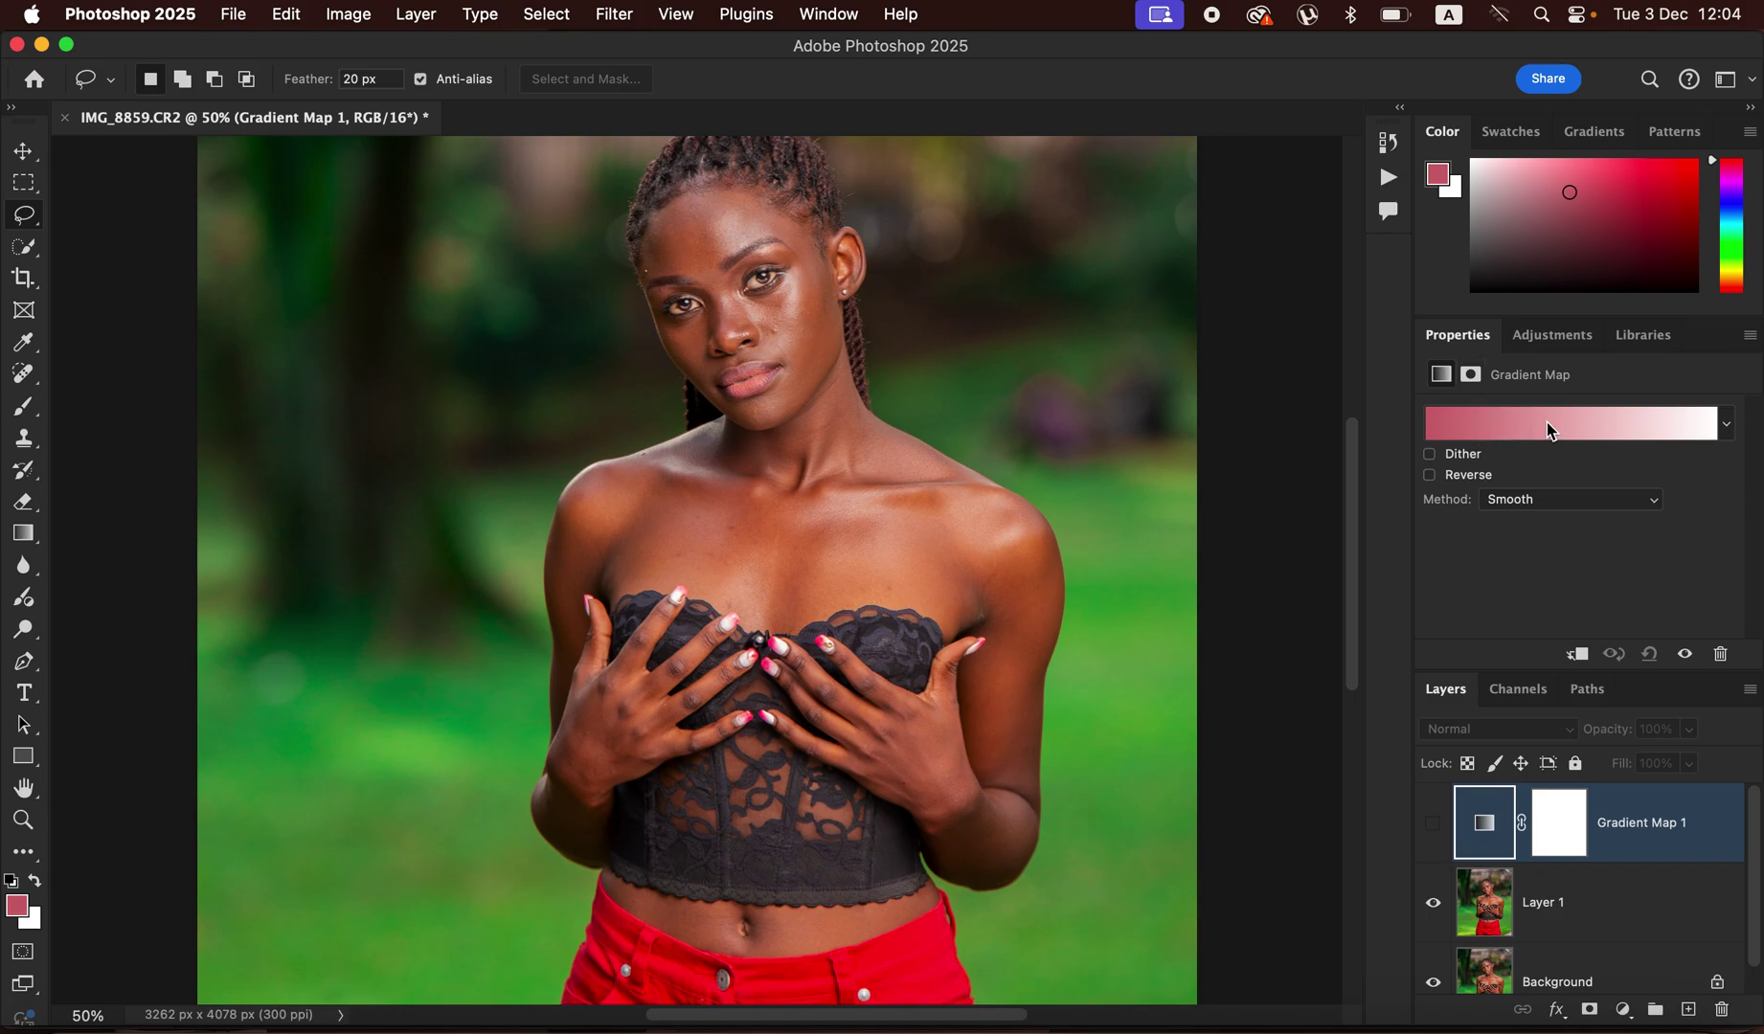
pyautogui.click(829, 12)
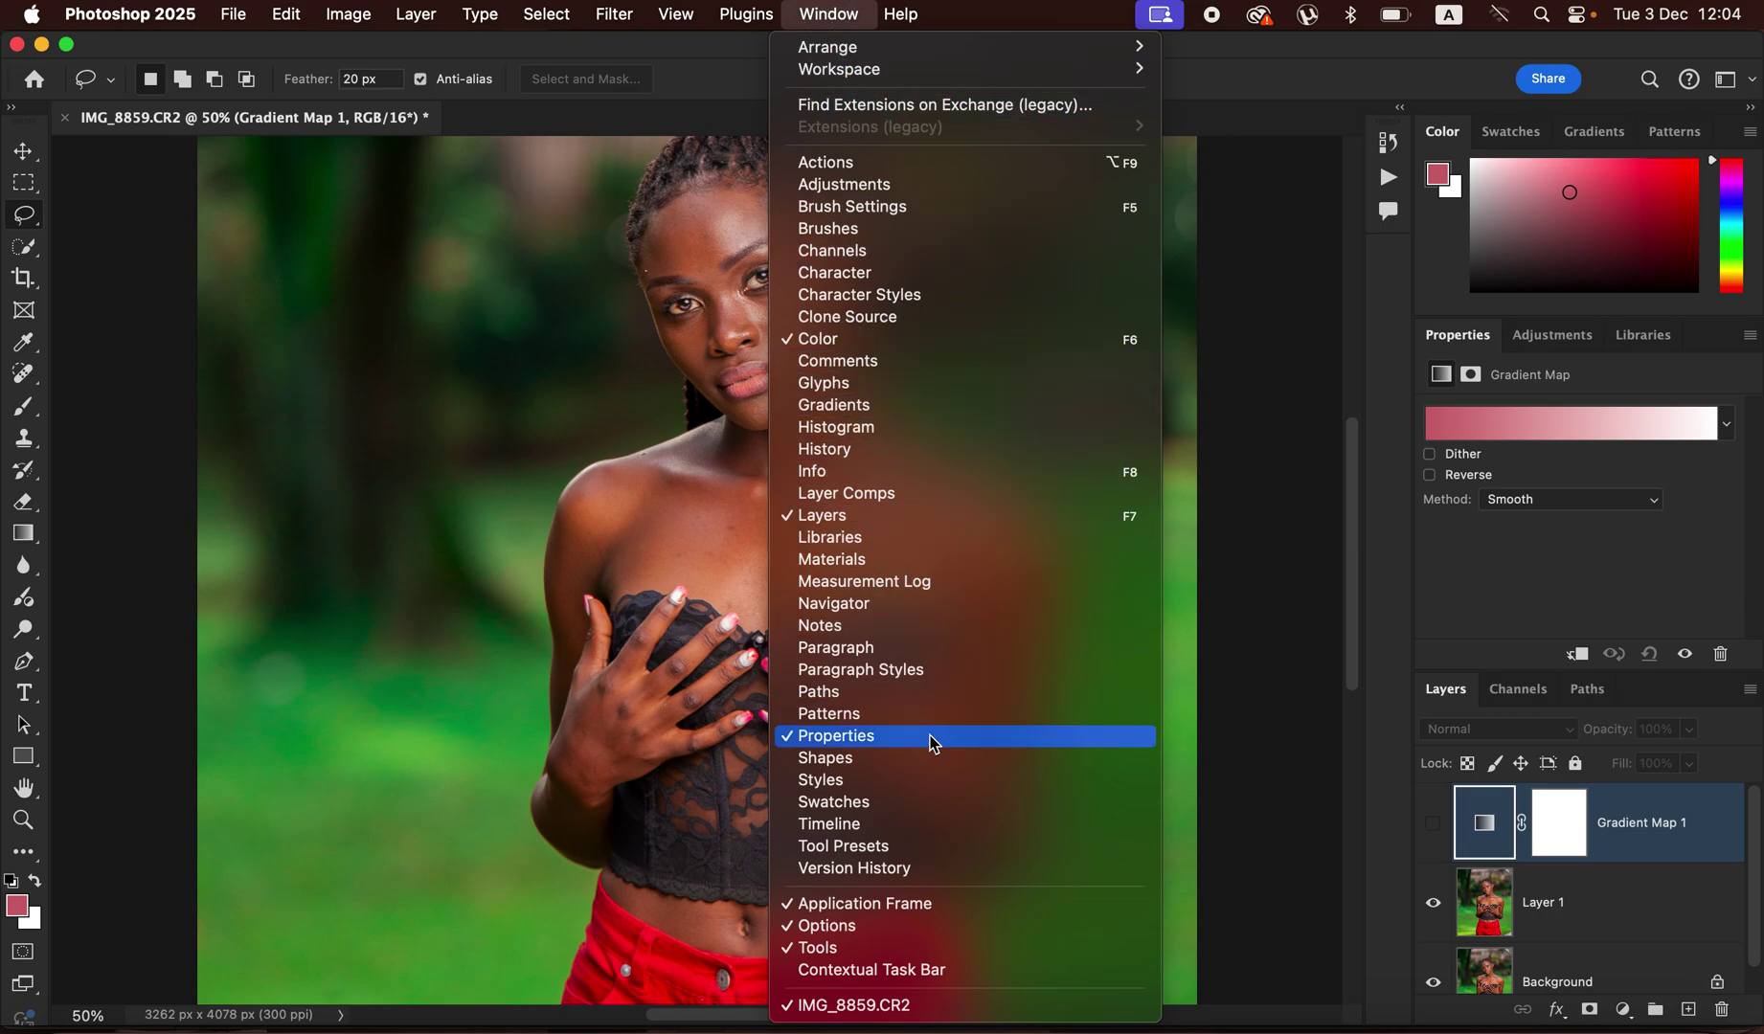
pyautogui.click(1302, 487)
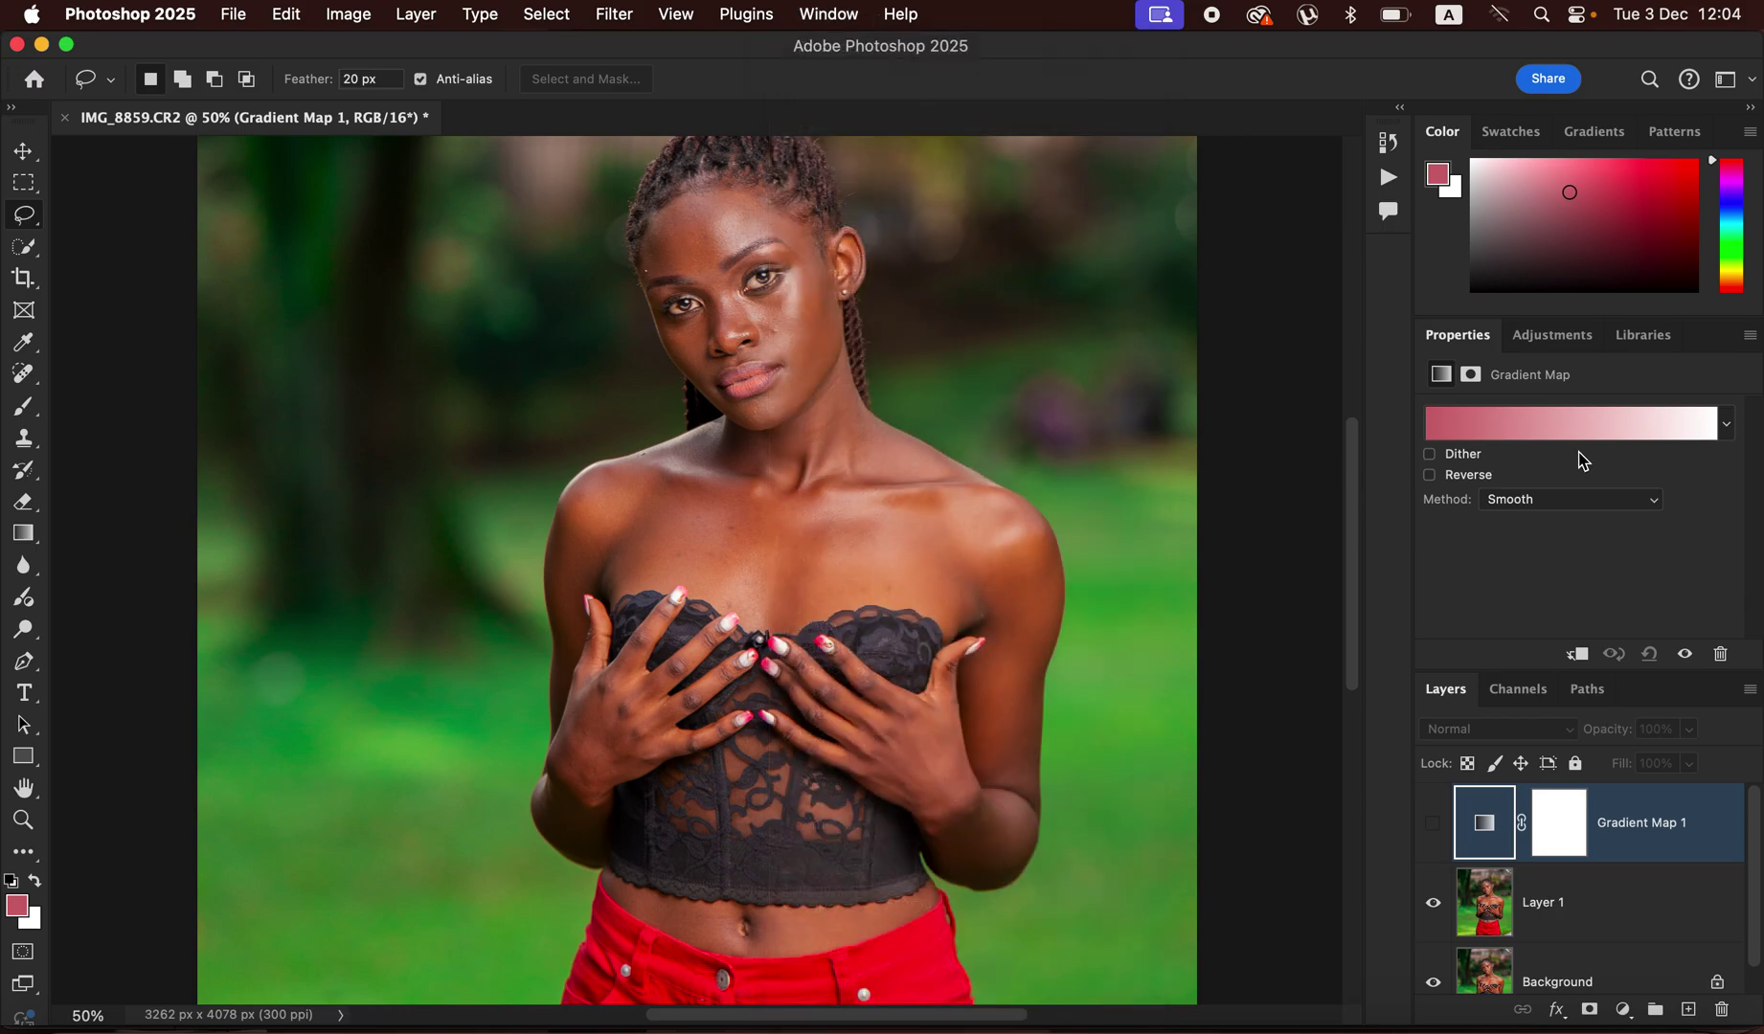
# Open the Gradient Map's gradient for editing and keep the eyedropper sample size at 5 by 5 Average
pyautogui.click(1496, 431)
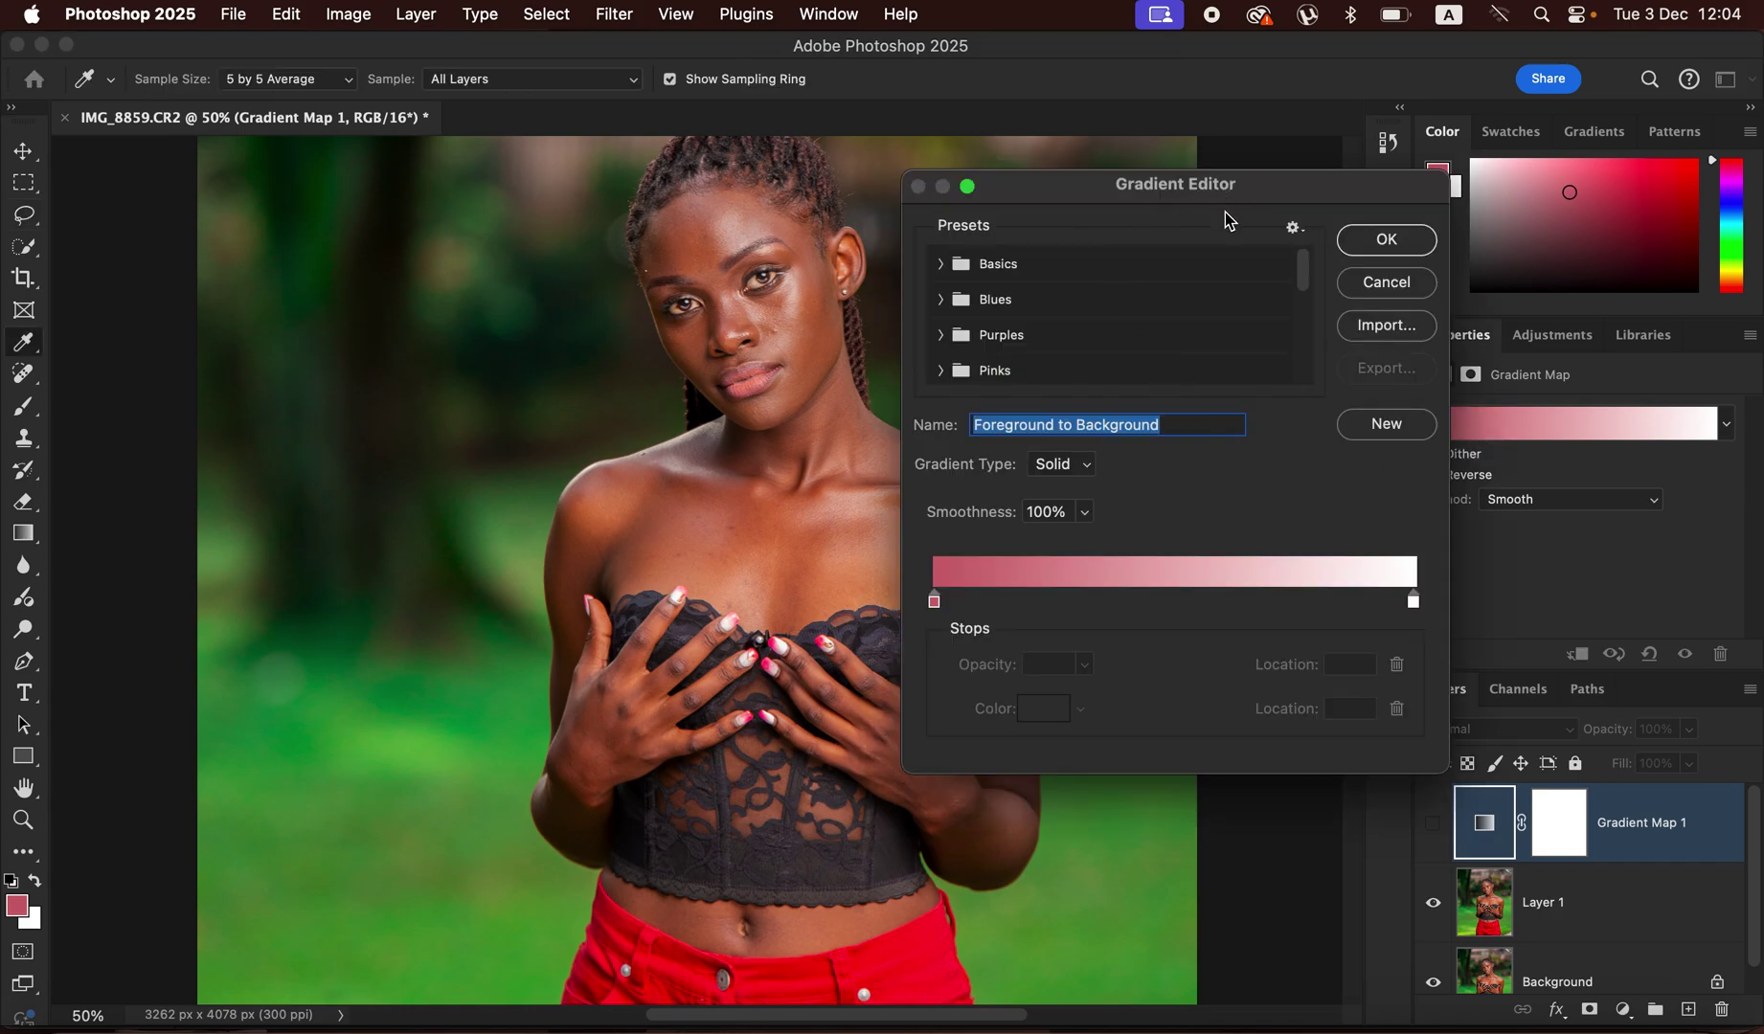
pyautogui.click(308, 82)
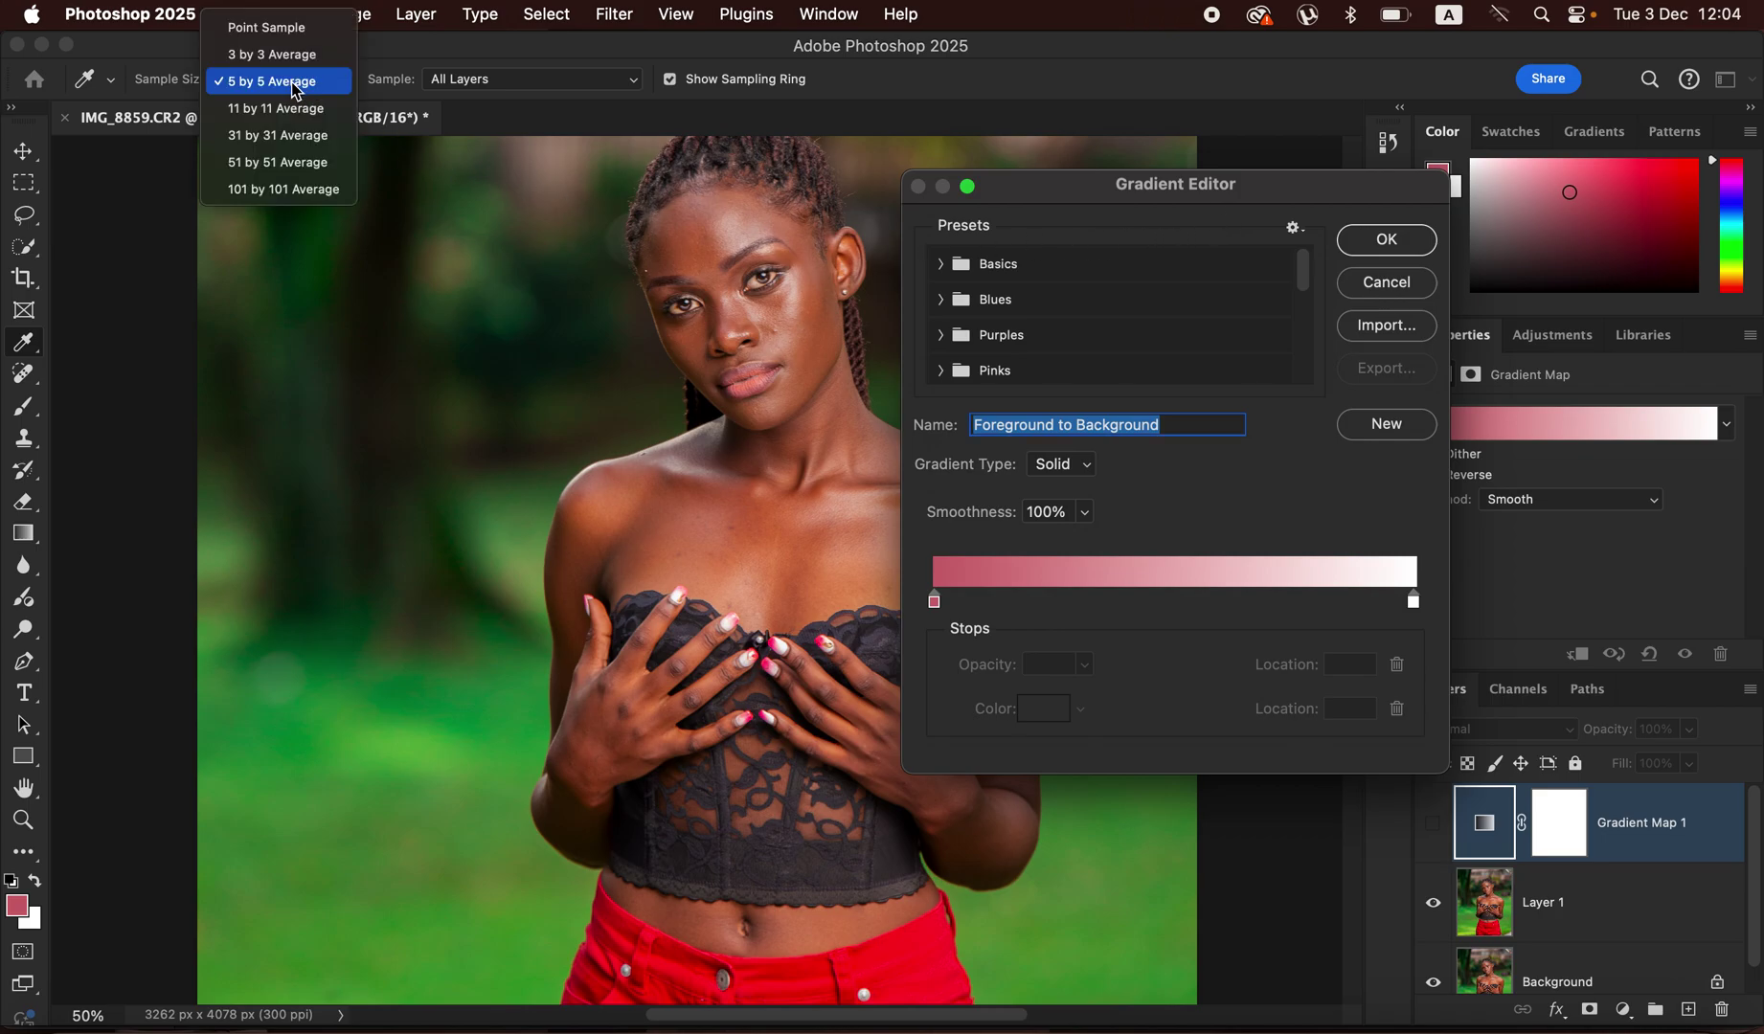
pyautogui.click(299, 84)
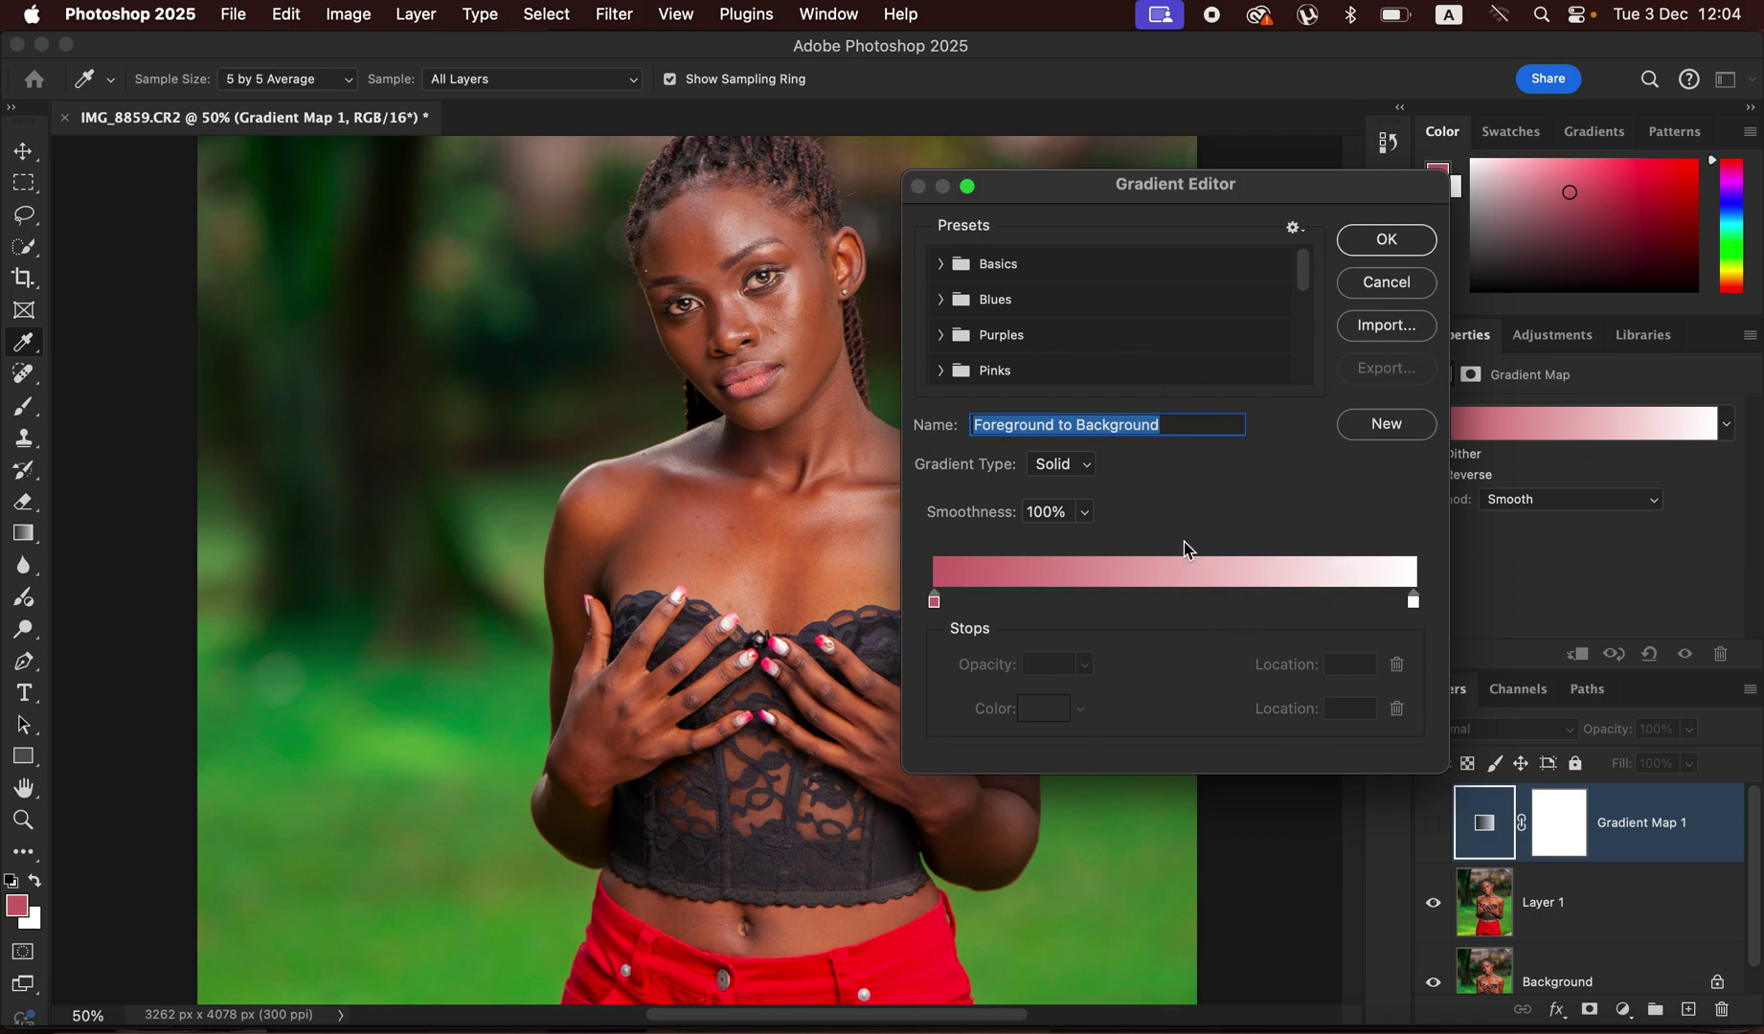
# Set the gradient's dark stop at location 0 to a shadow tone sampled from the neck, #512c19
pyautogui.moveTo(1185, 189); pyautogui.dragTo(1225, 160)
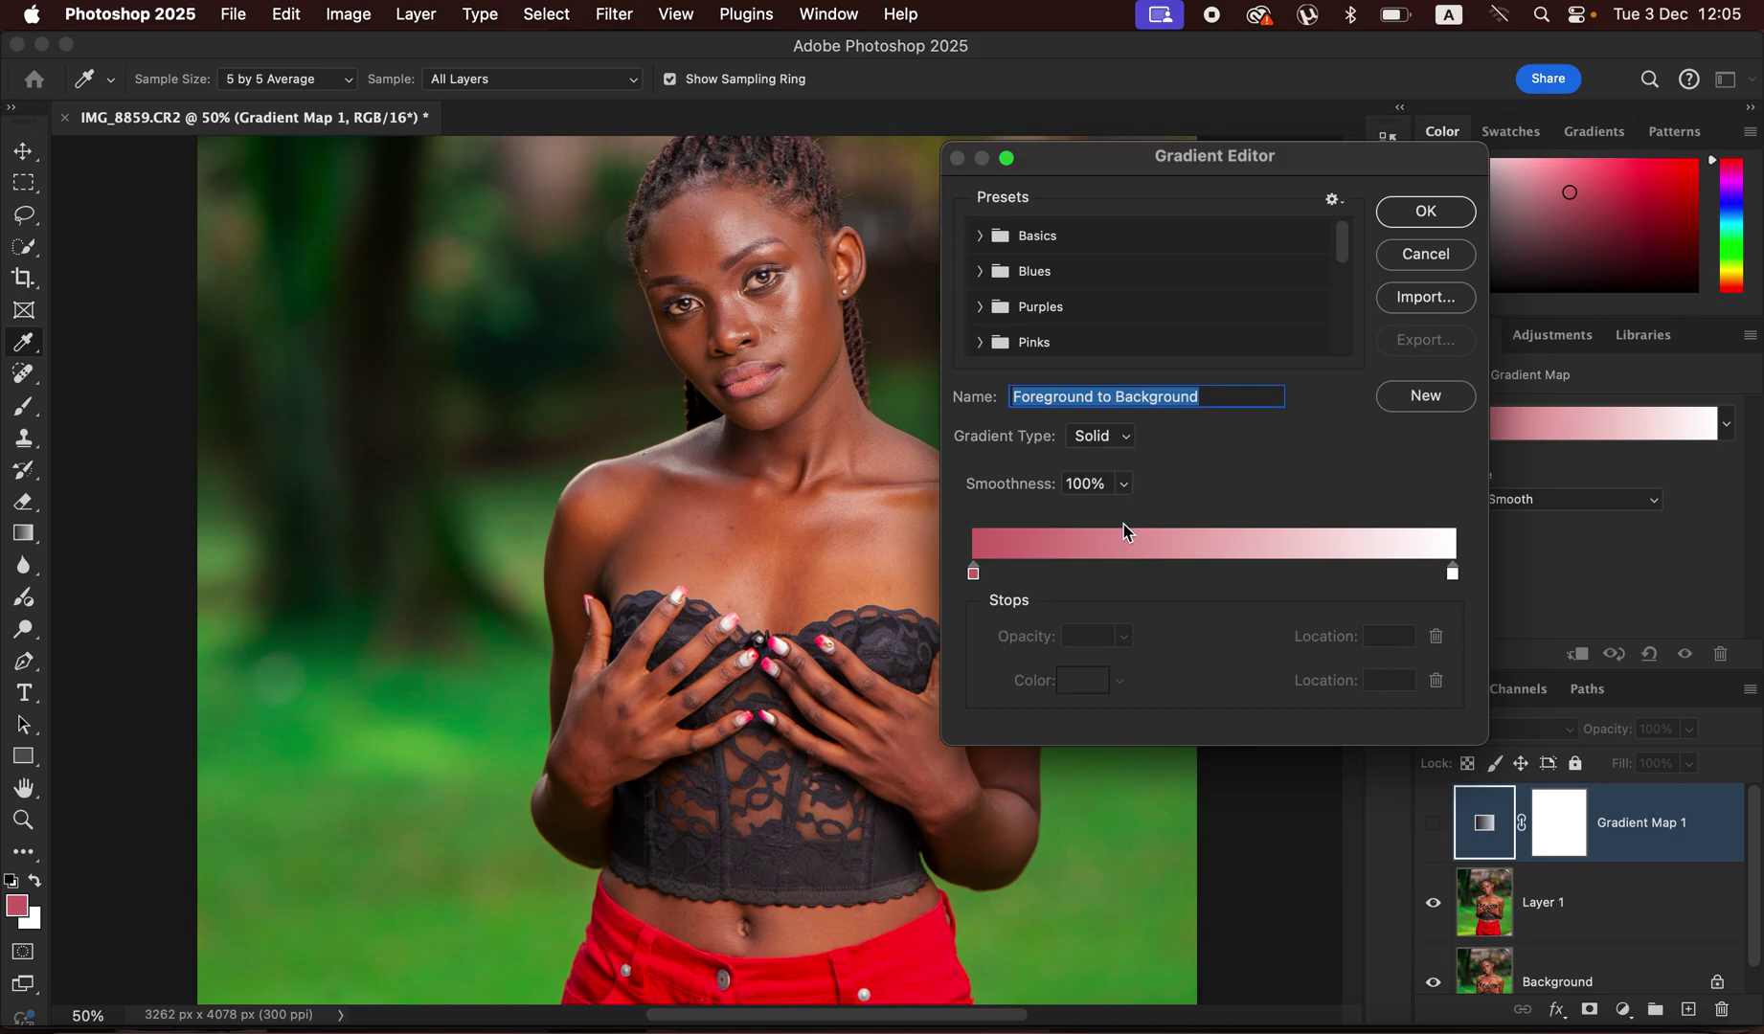
pyautogui.click(974, 576)
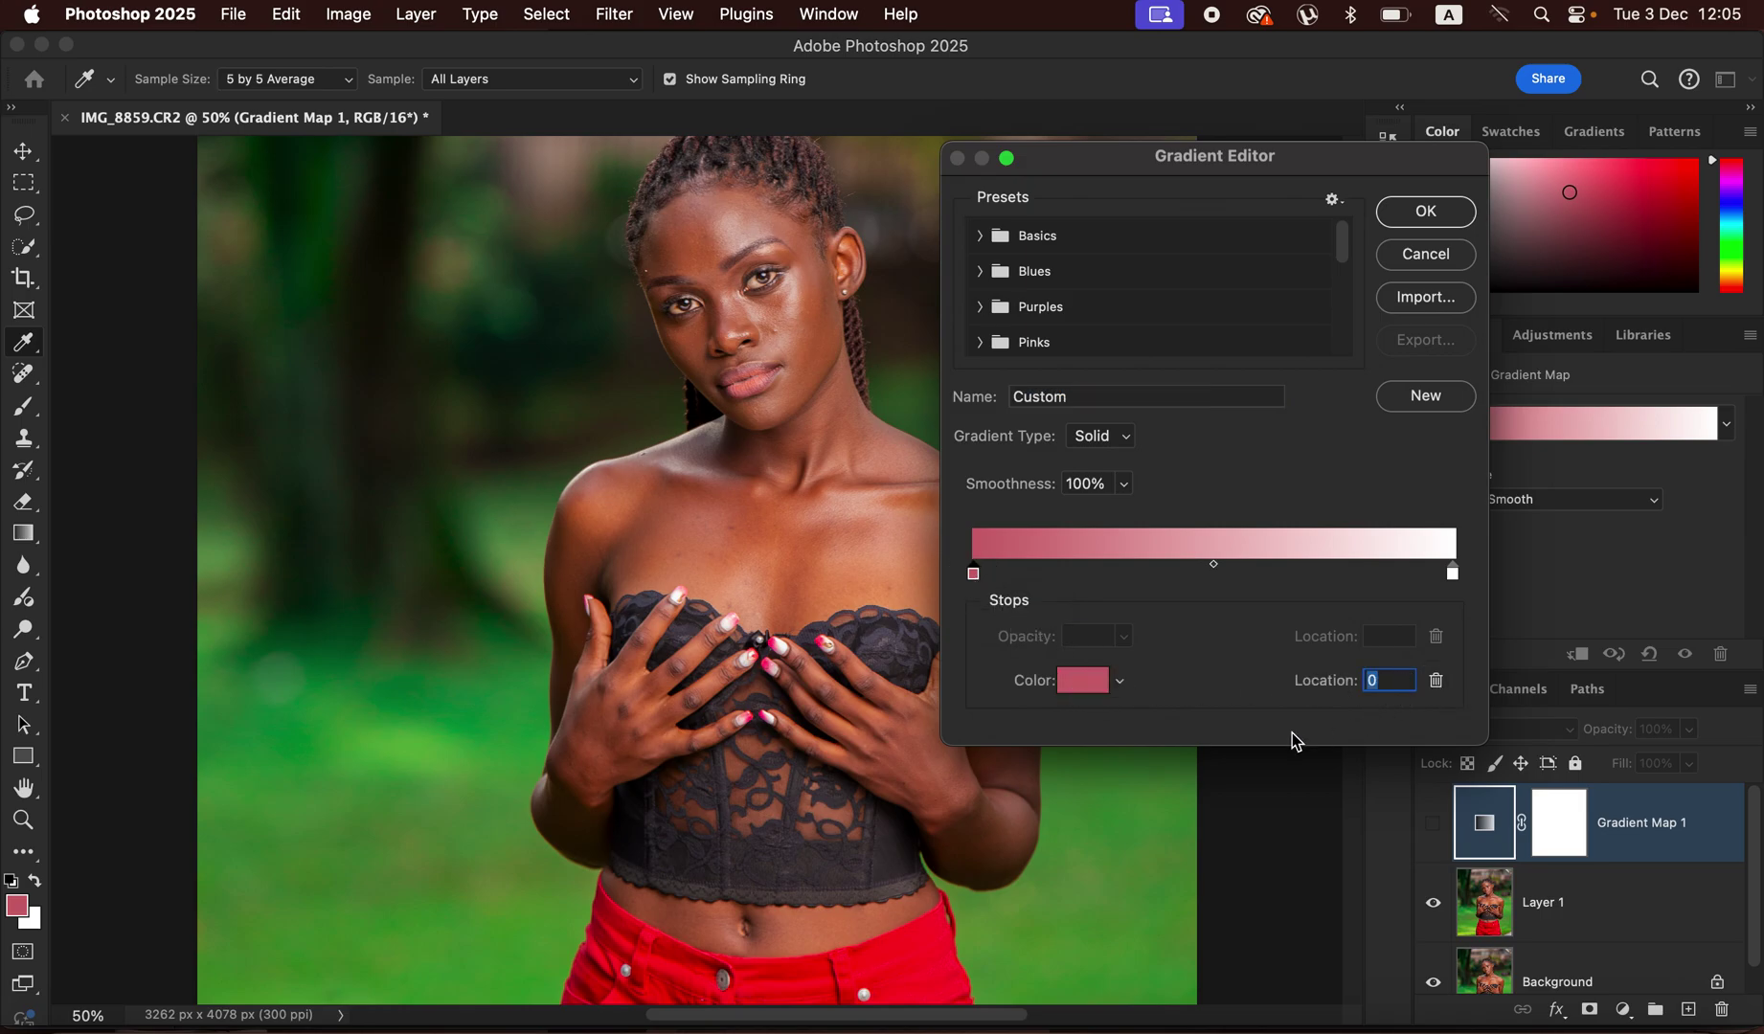
pyautogui.click(1082, 684)
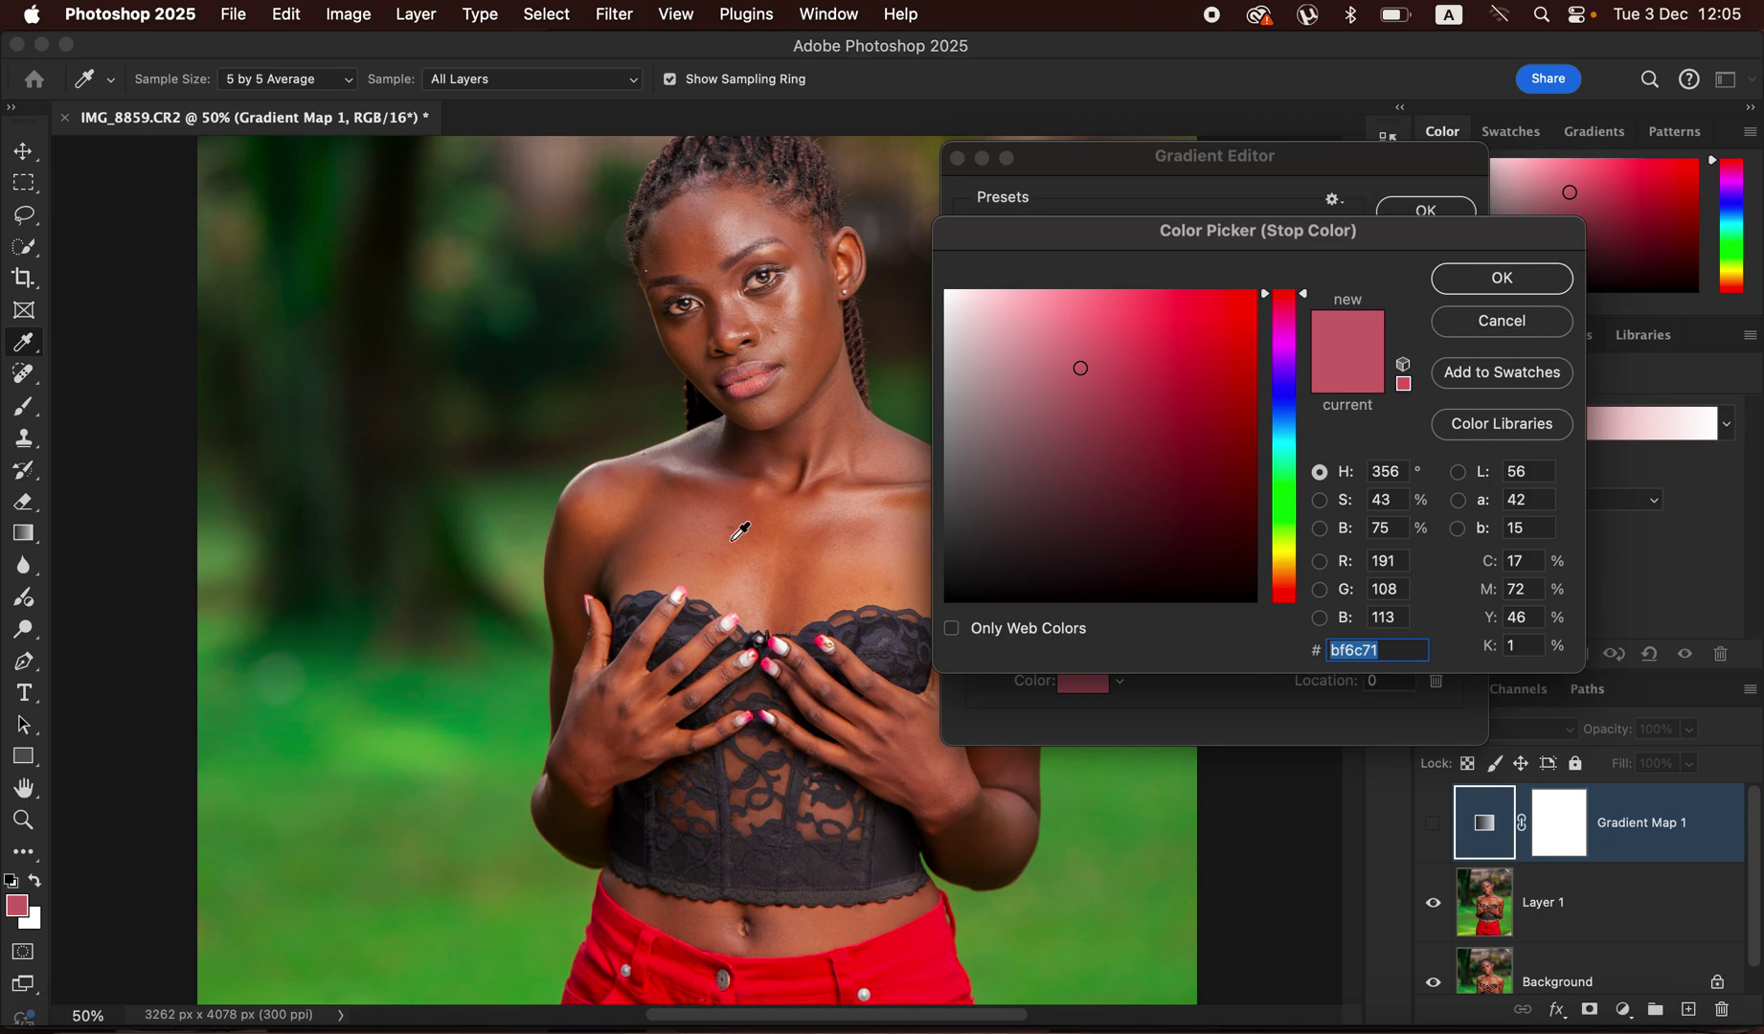
pyautogui.click(783, 426)
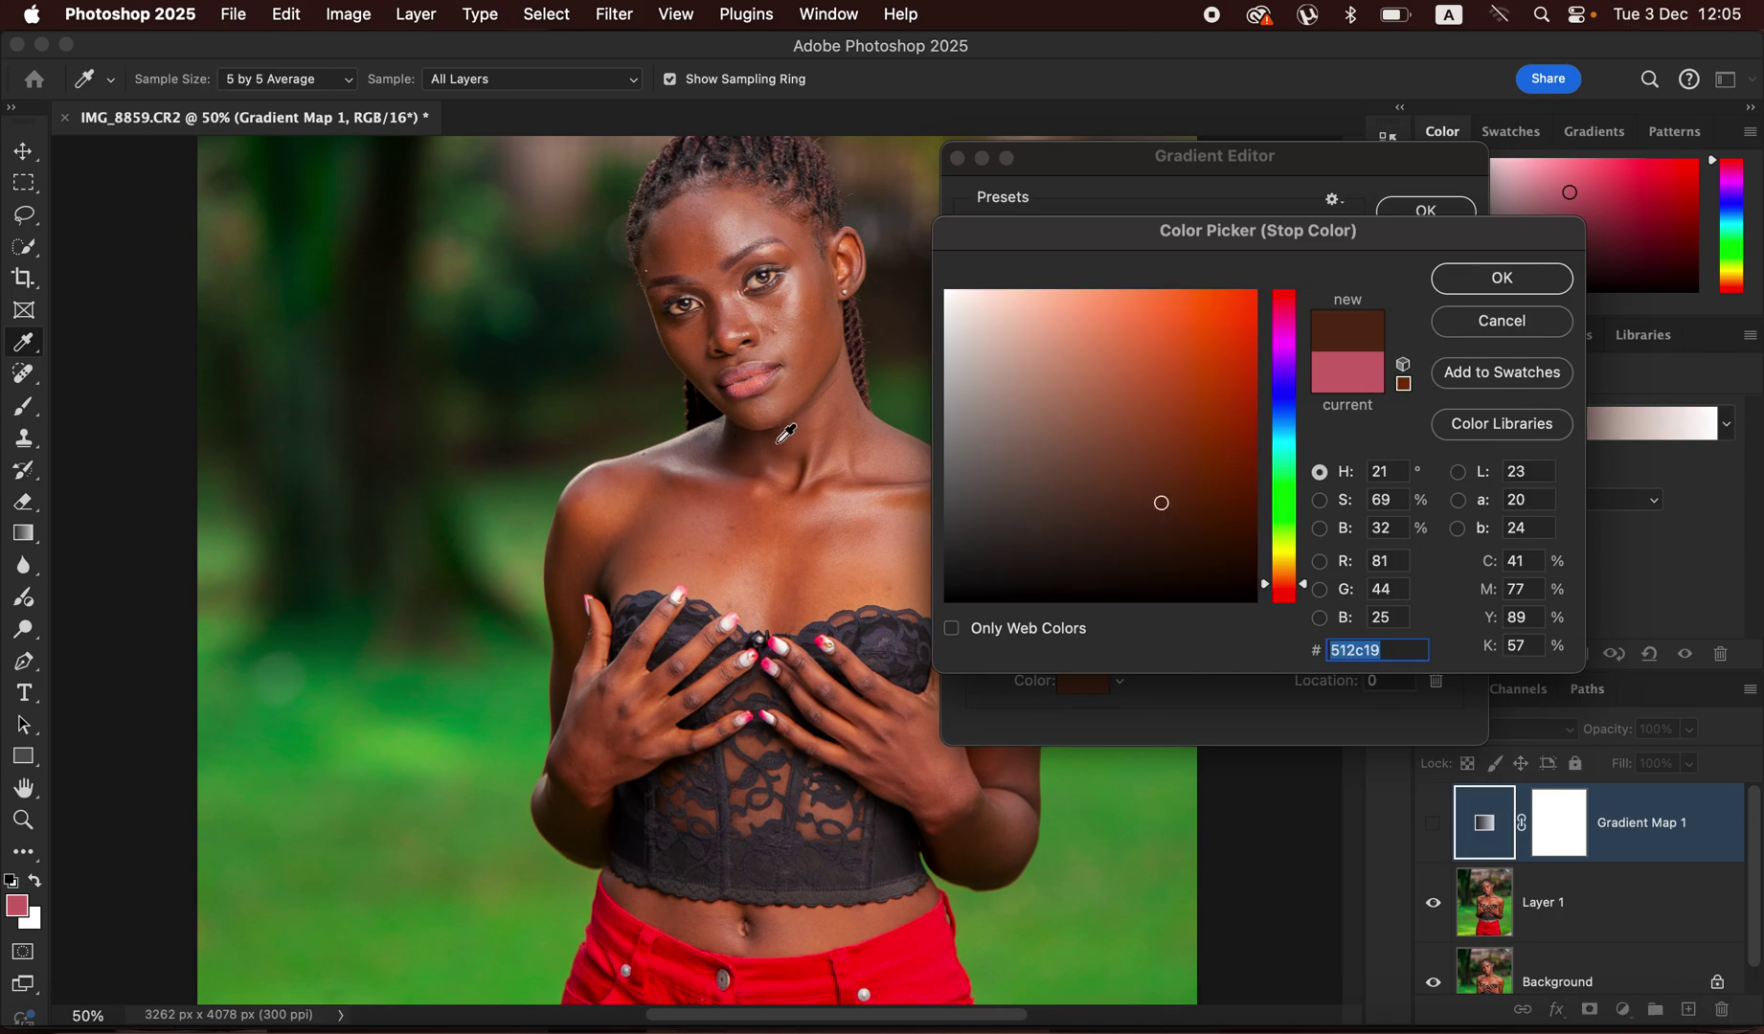
pyautogui.click(1488, 280)
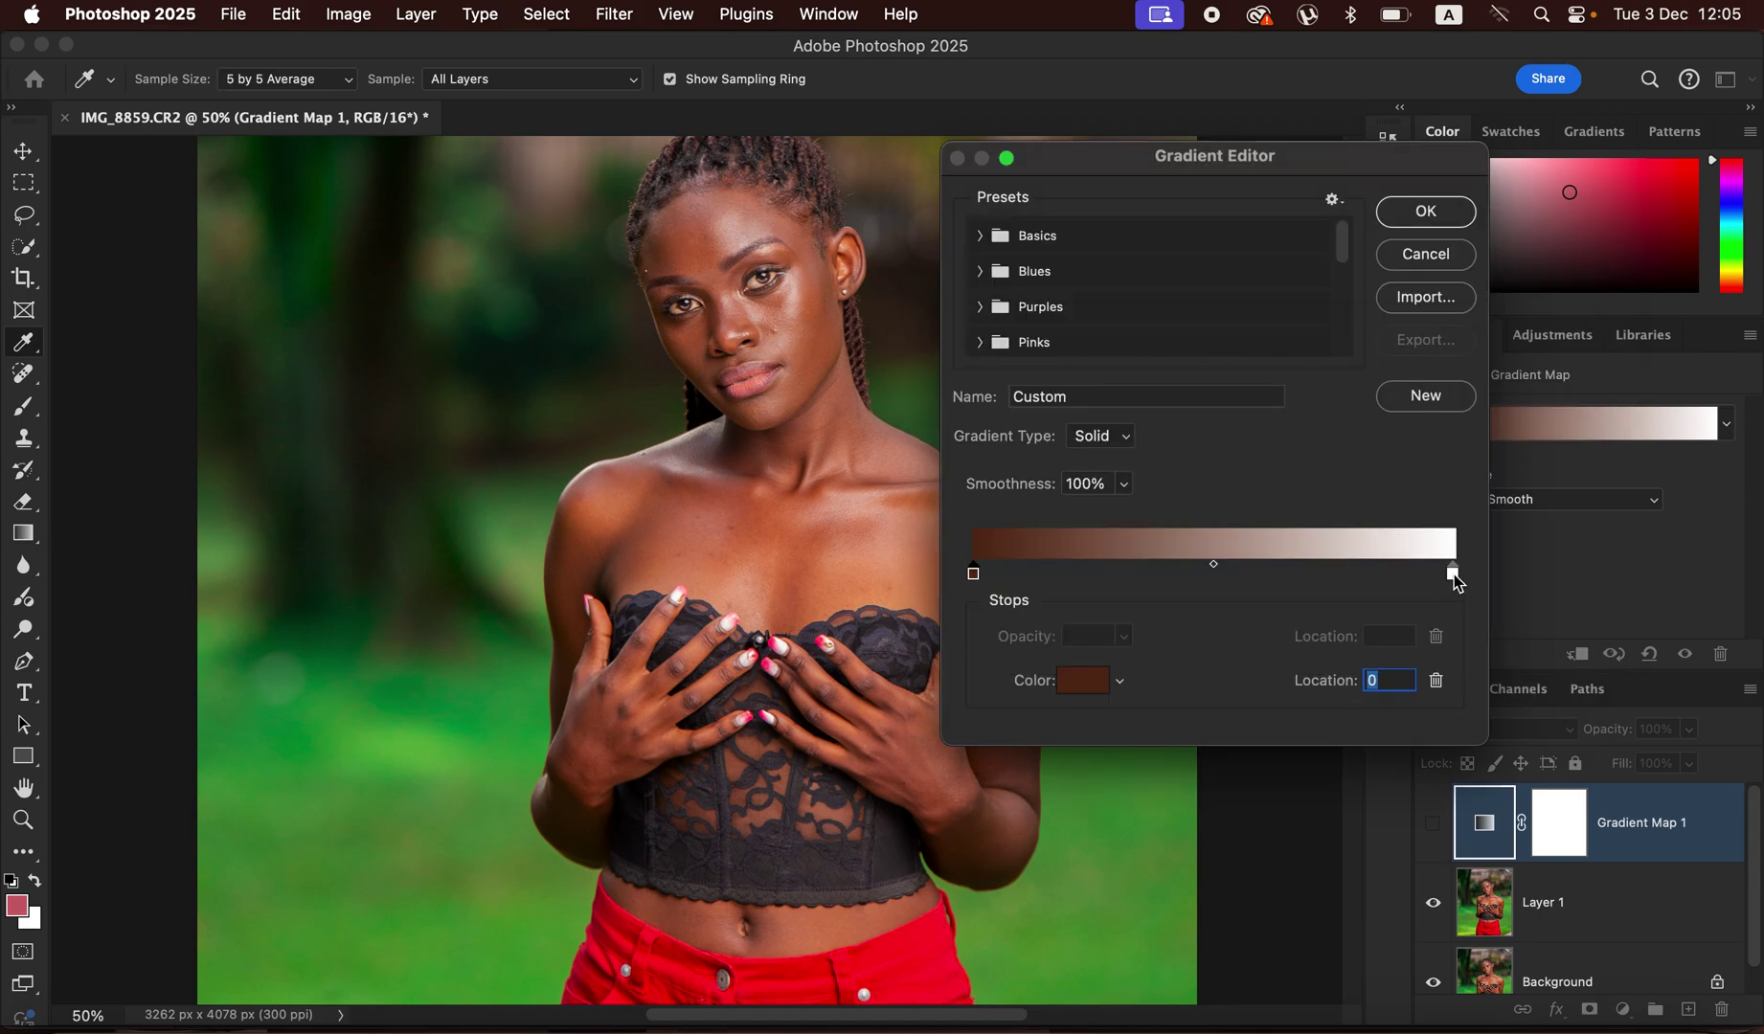
# Set the gradient's end stop at location 100 to #dbb29d, fine-tuned from a highlight sampled on the woman's face
pyautogui.moveTo(1453, 576); pyautogui.dragTo(1451, 579)
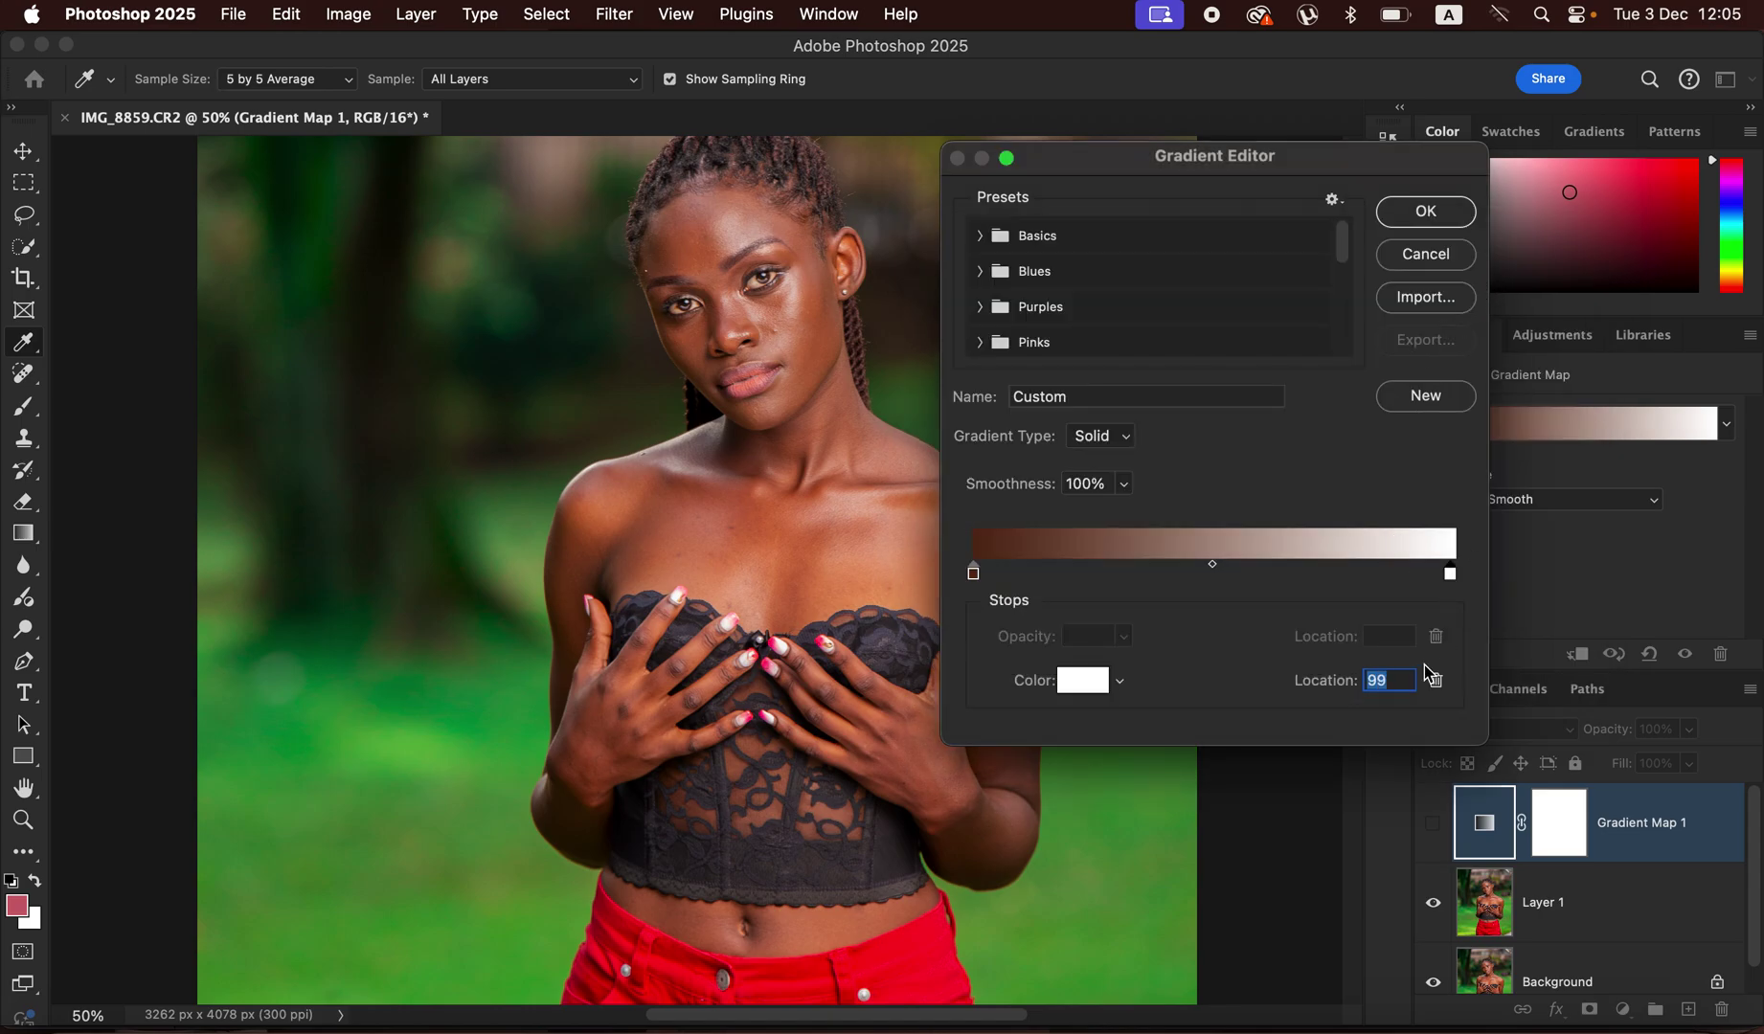
pyautogui.write('100')
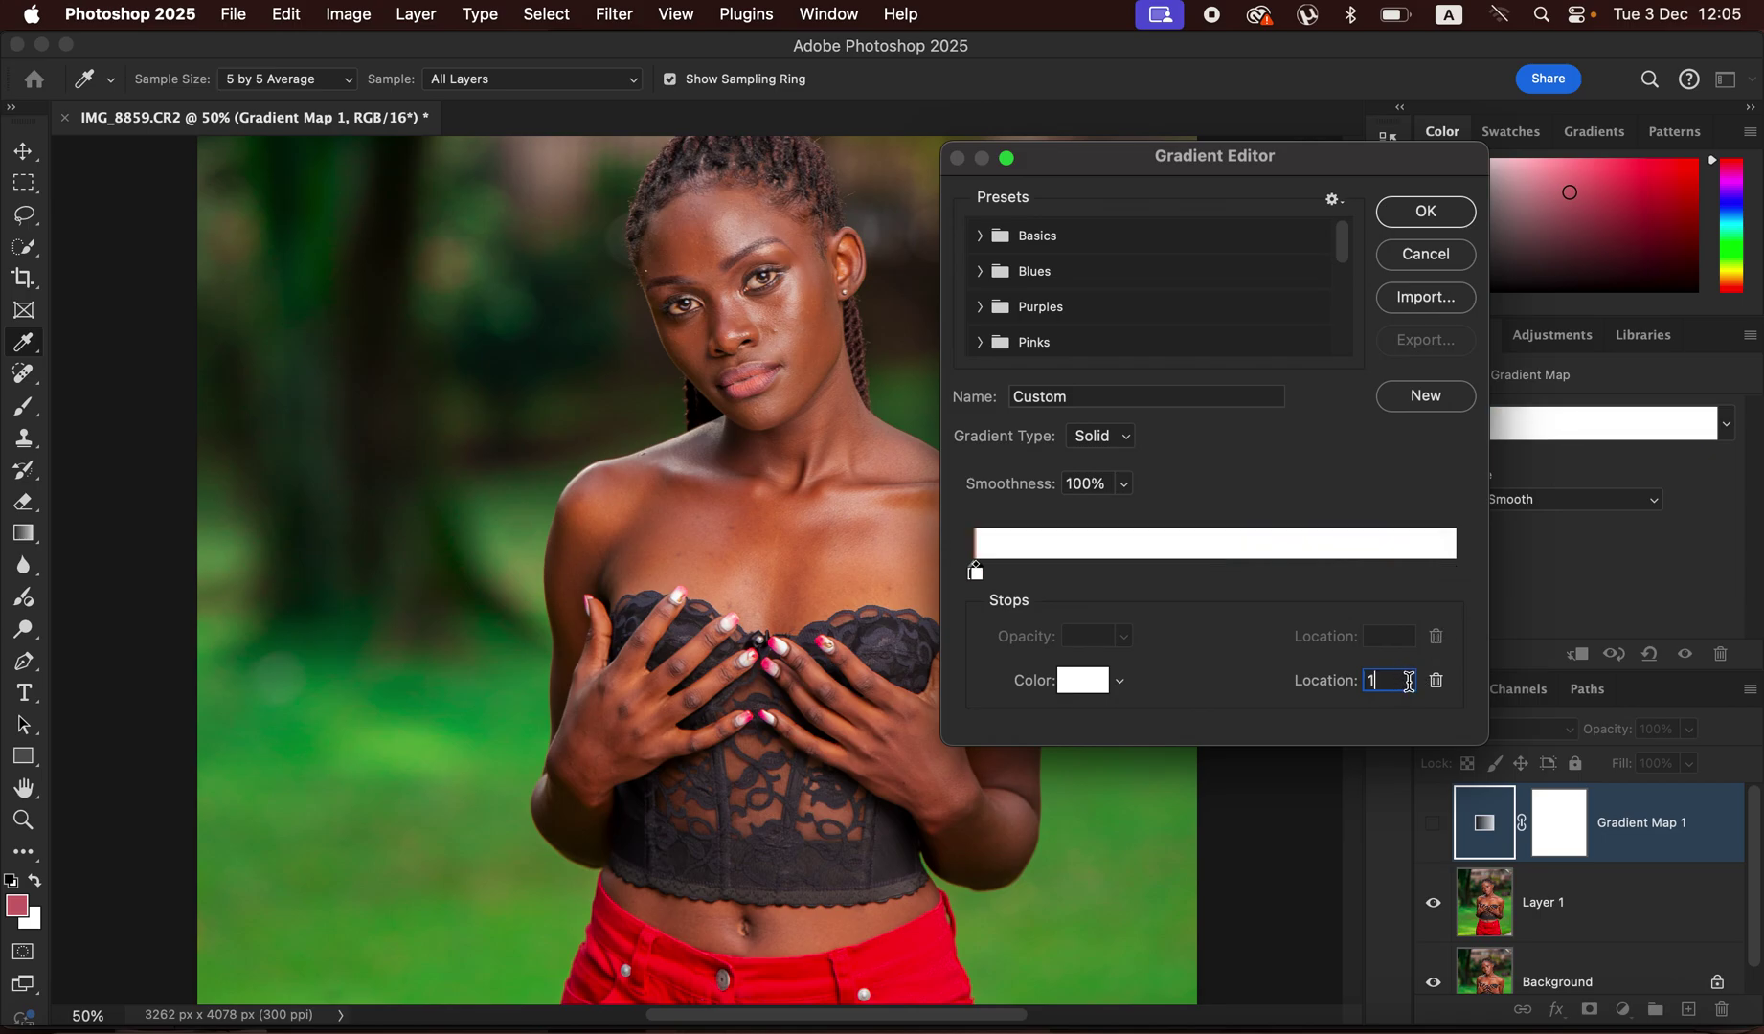
pyautogui.click(1082, 682)
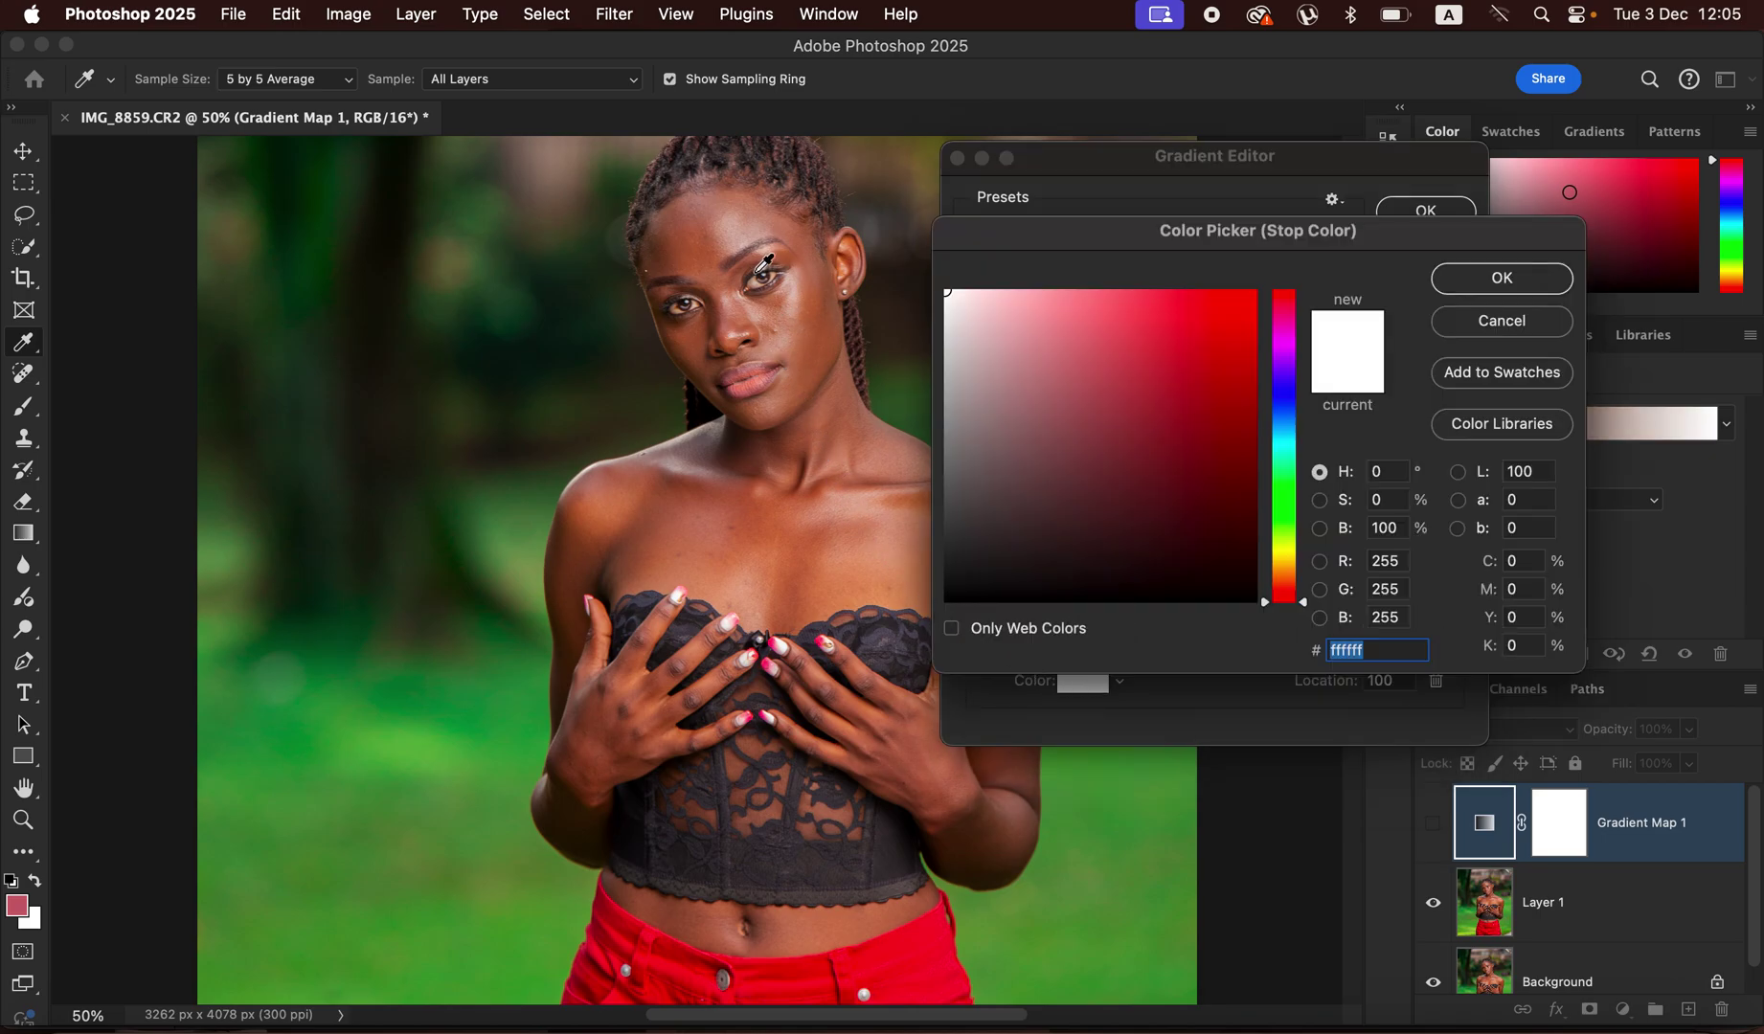
pyautogui.click(798, 296)
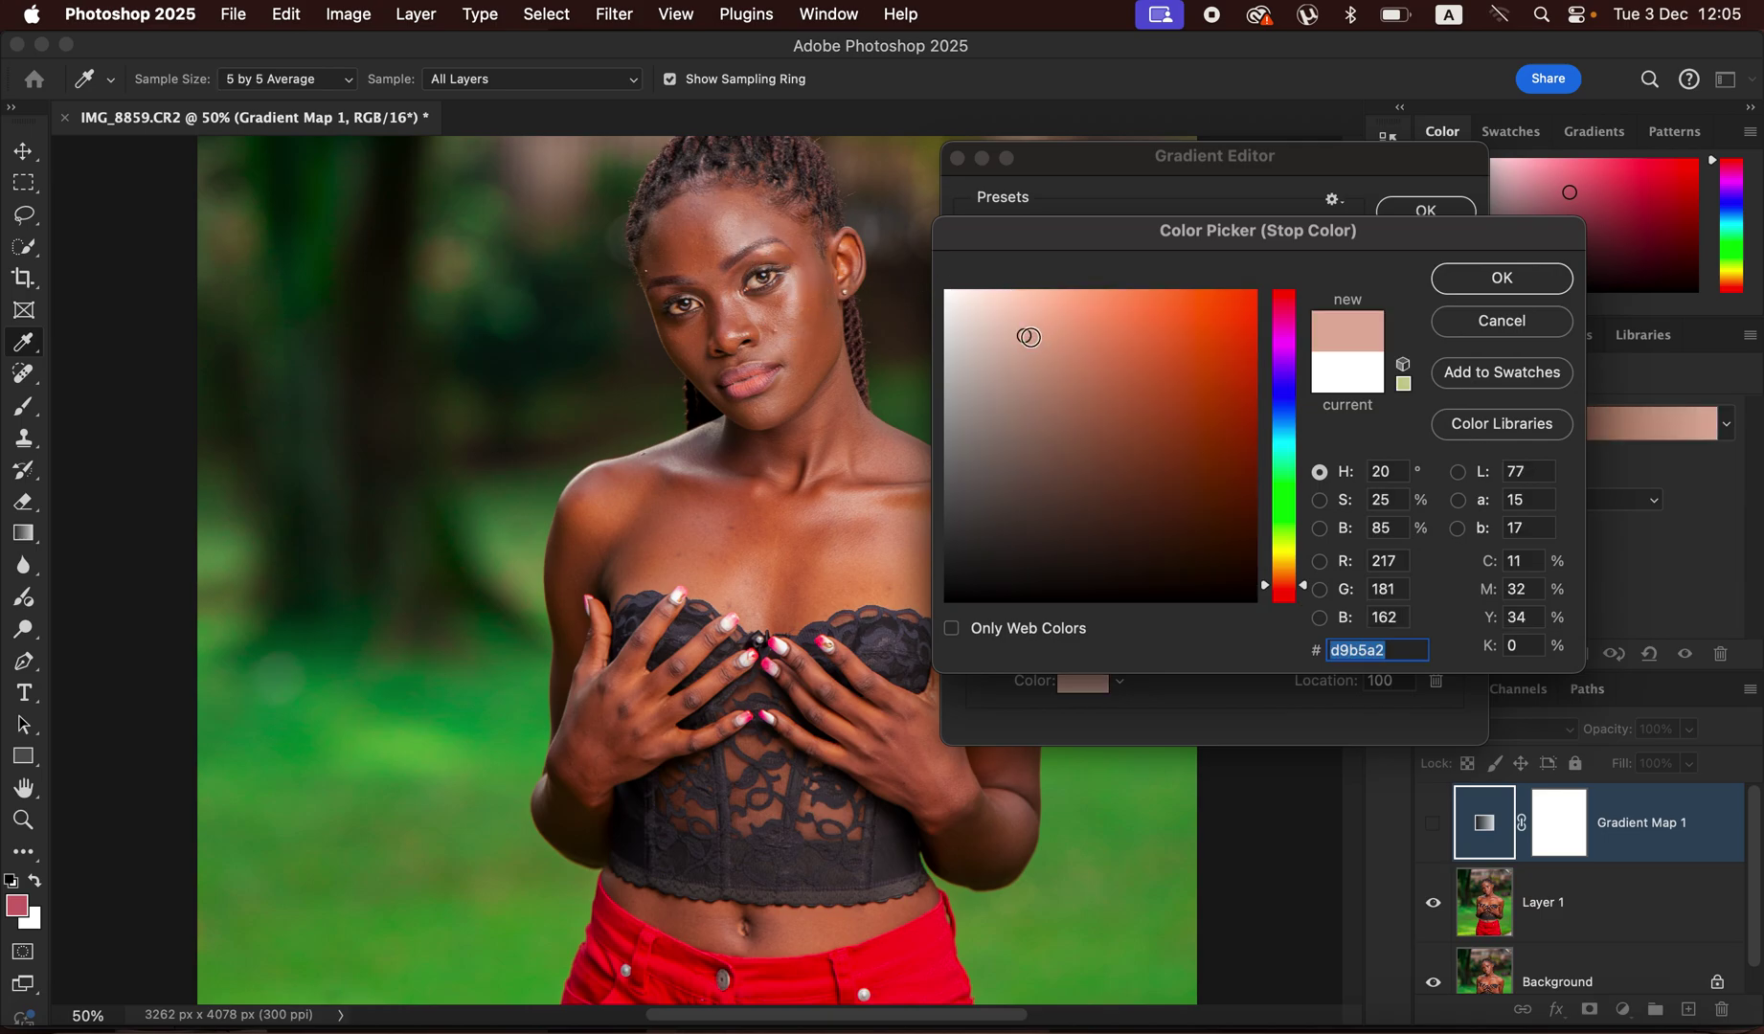
pyautogui.click(1033, 333)
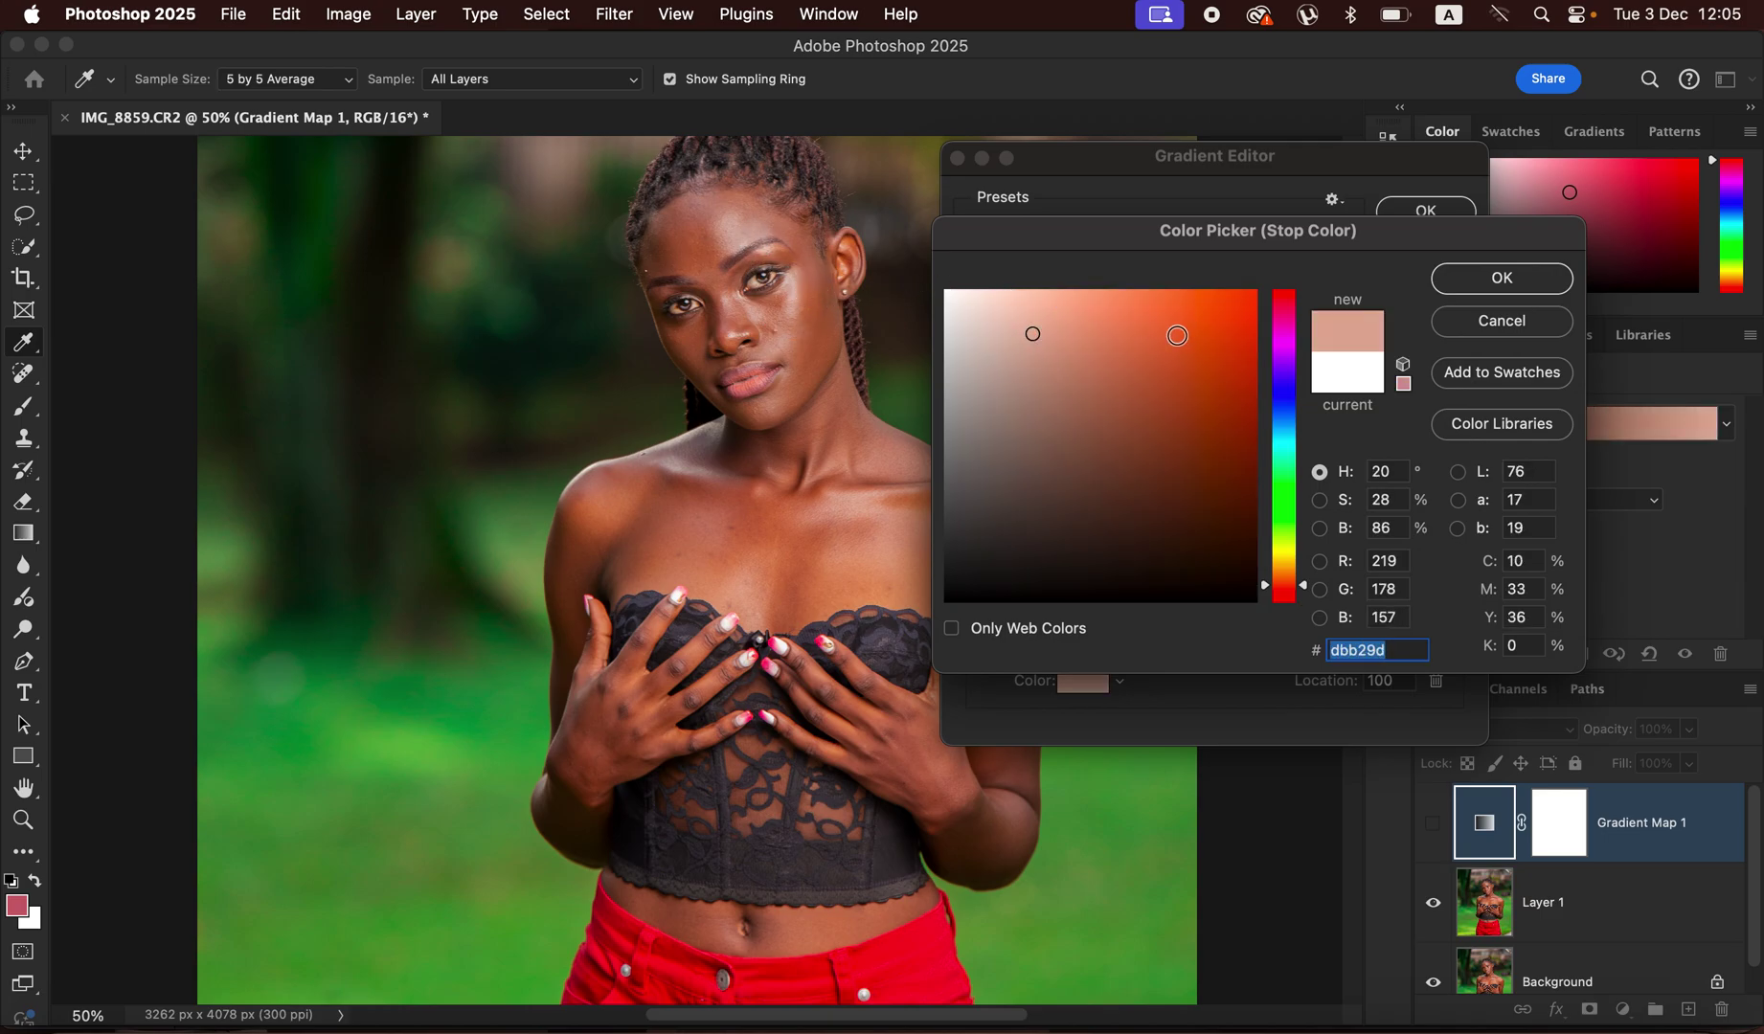
pyautogui.click(1500, 280)
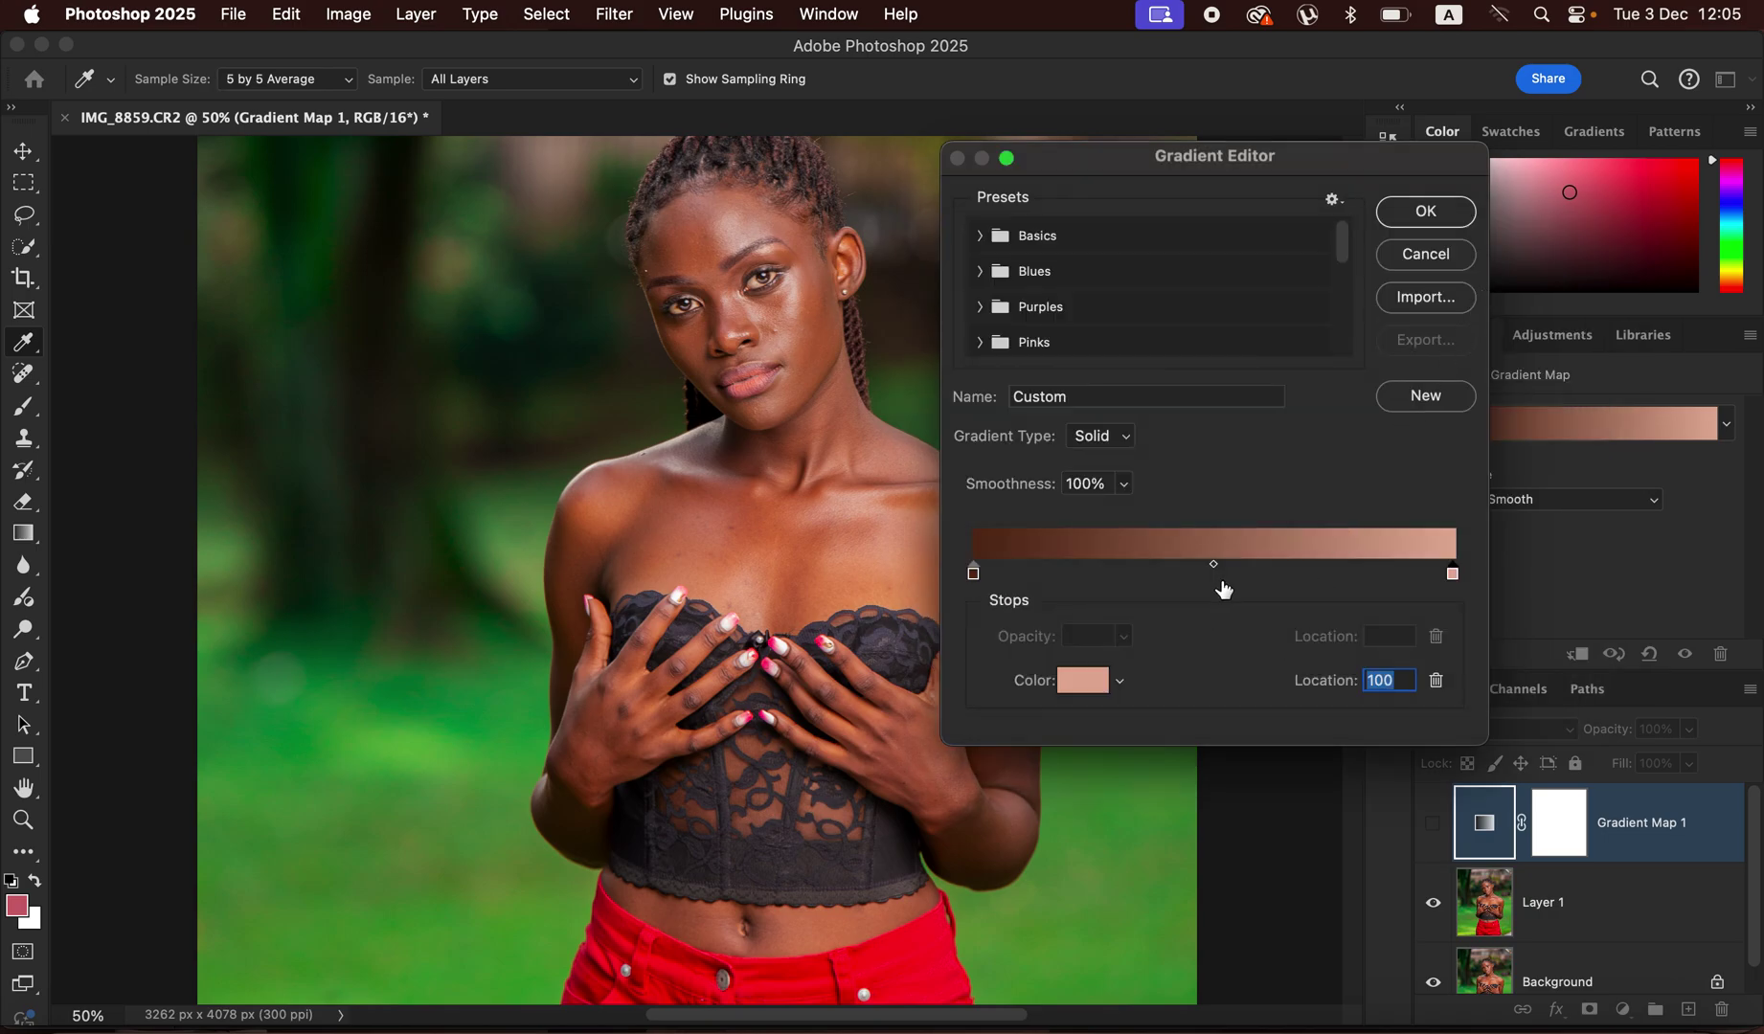
# Add a middle stop at location 50 with the midtone #945431 sampled from the shoulder, and accept the gradient
pyautogui.click(1203, 568)
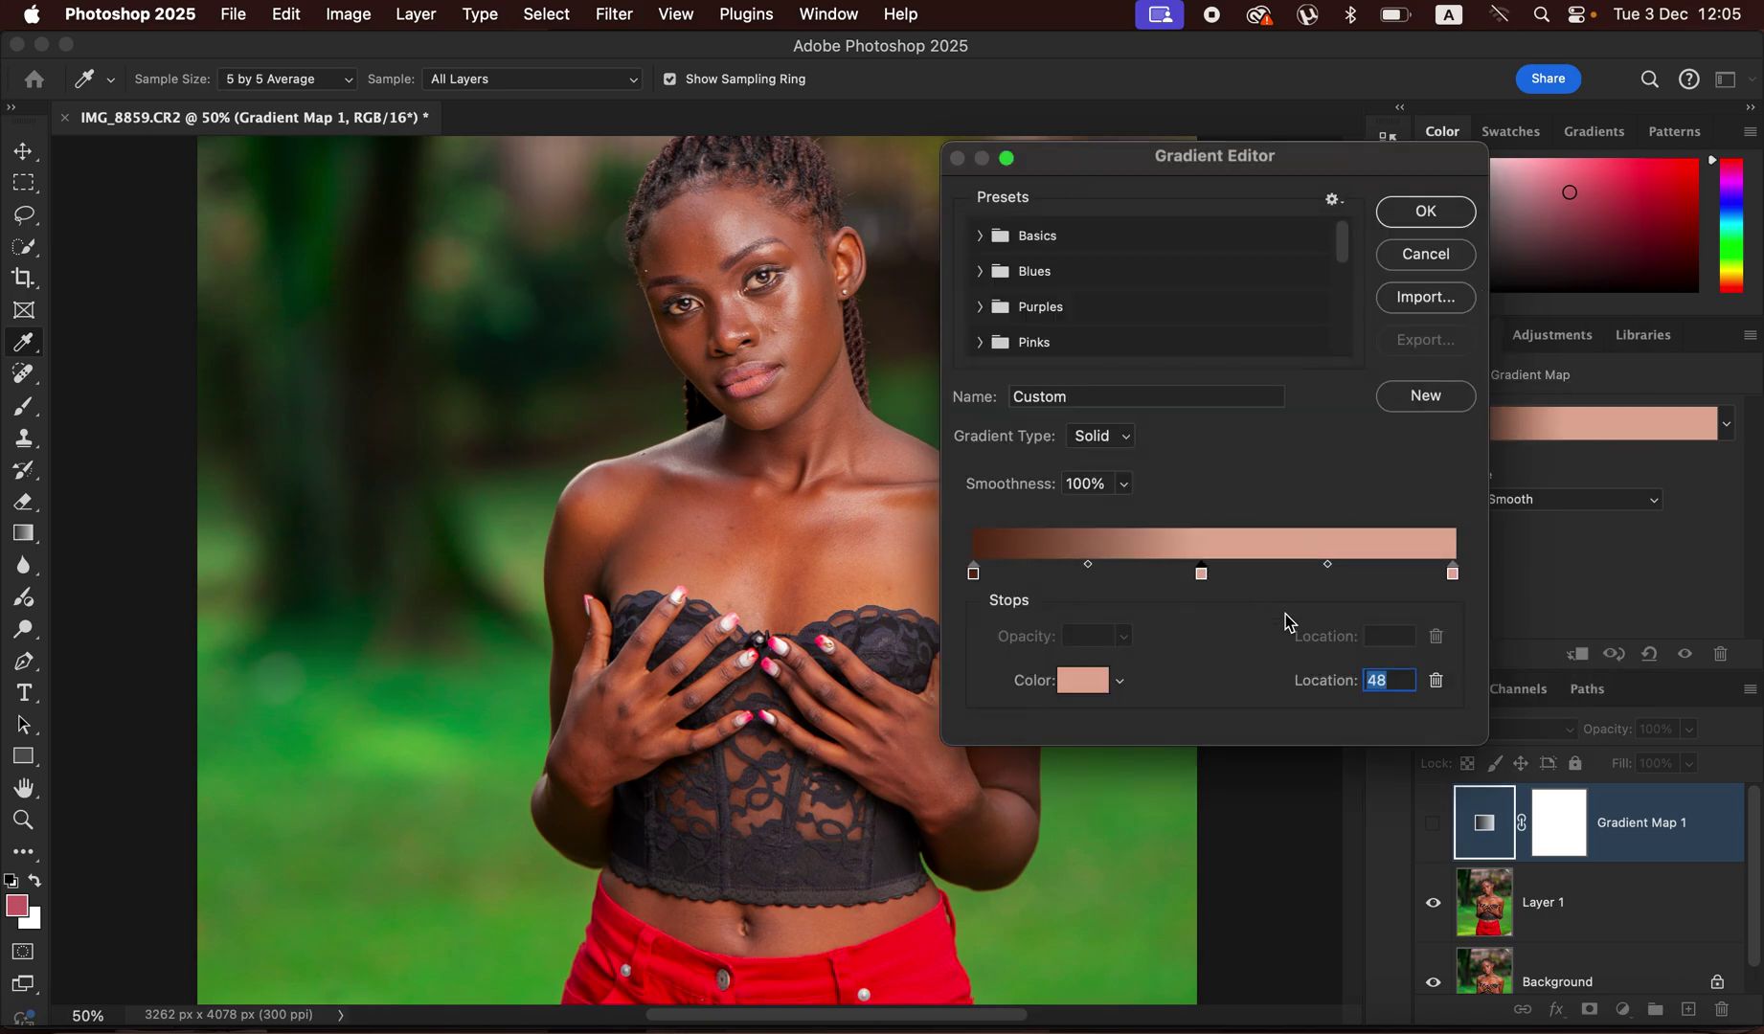
pyautogui.write('50')
pyautogui.click(1074, 682)
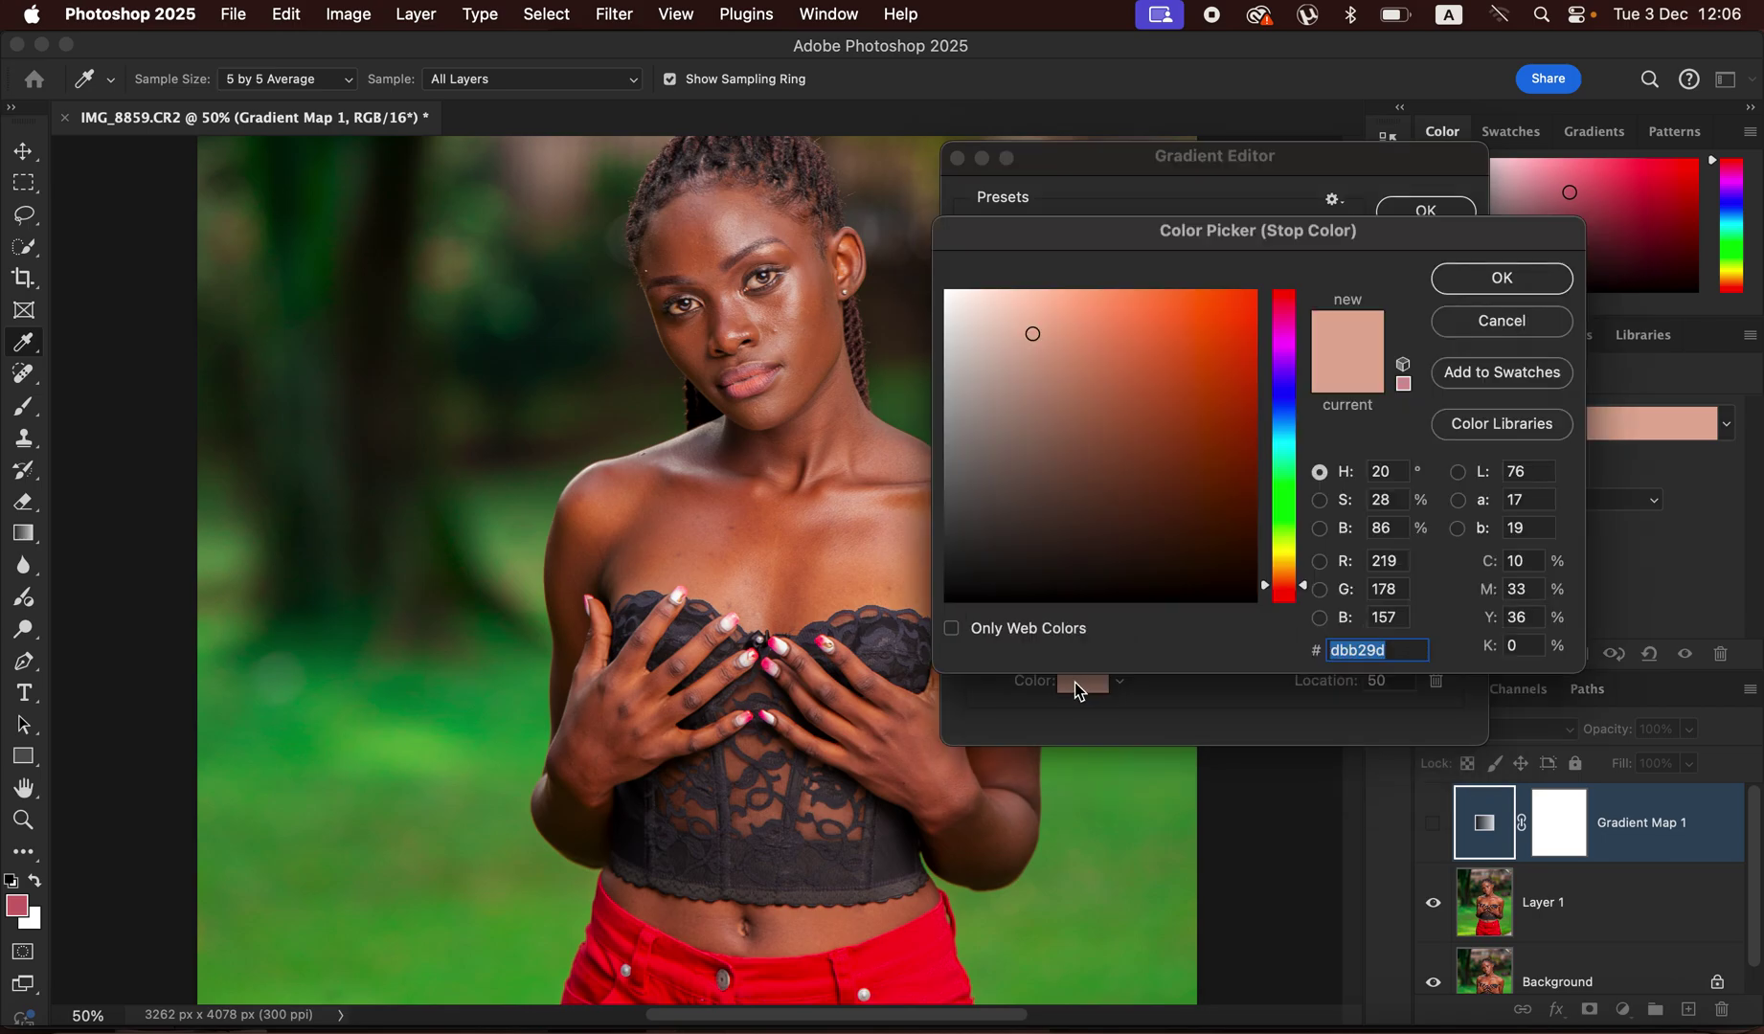
pyautogui.click(764, 551)
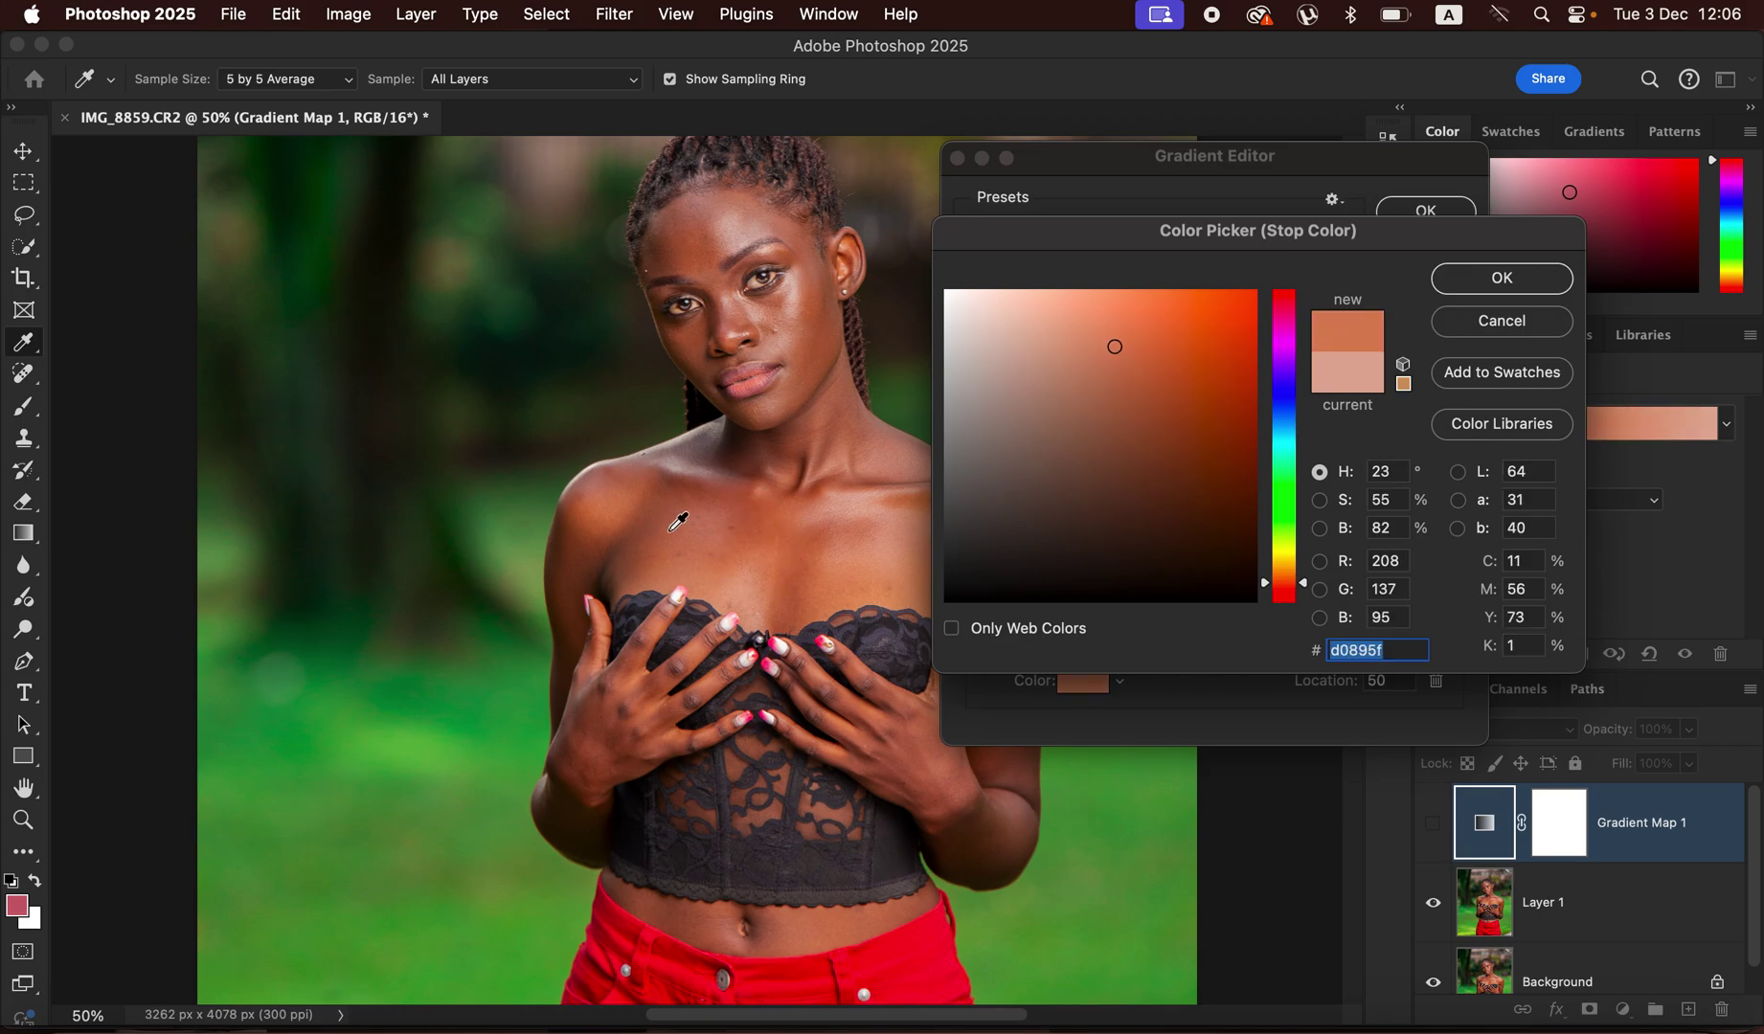
pyautogui.click(597, 512)
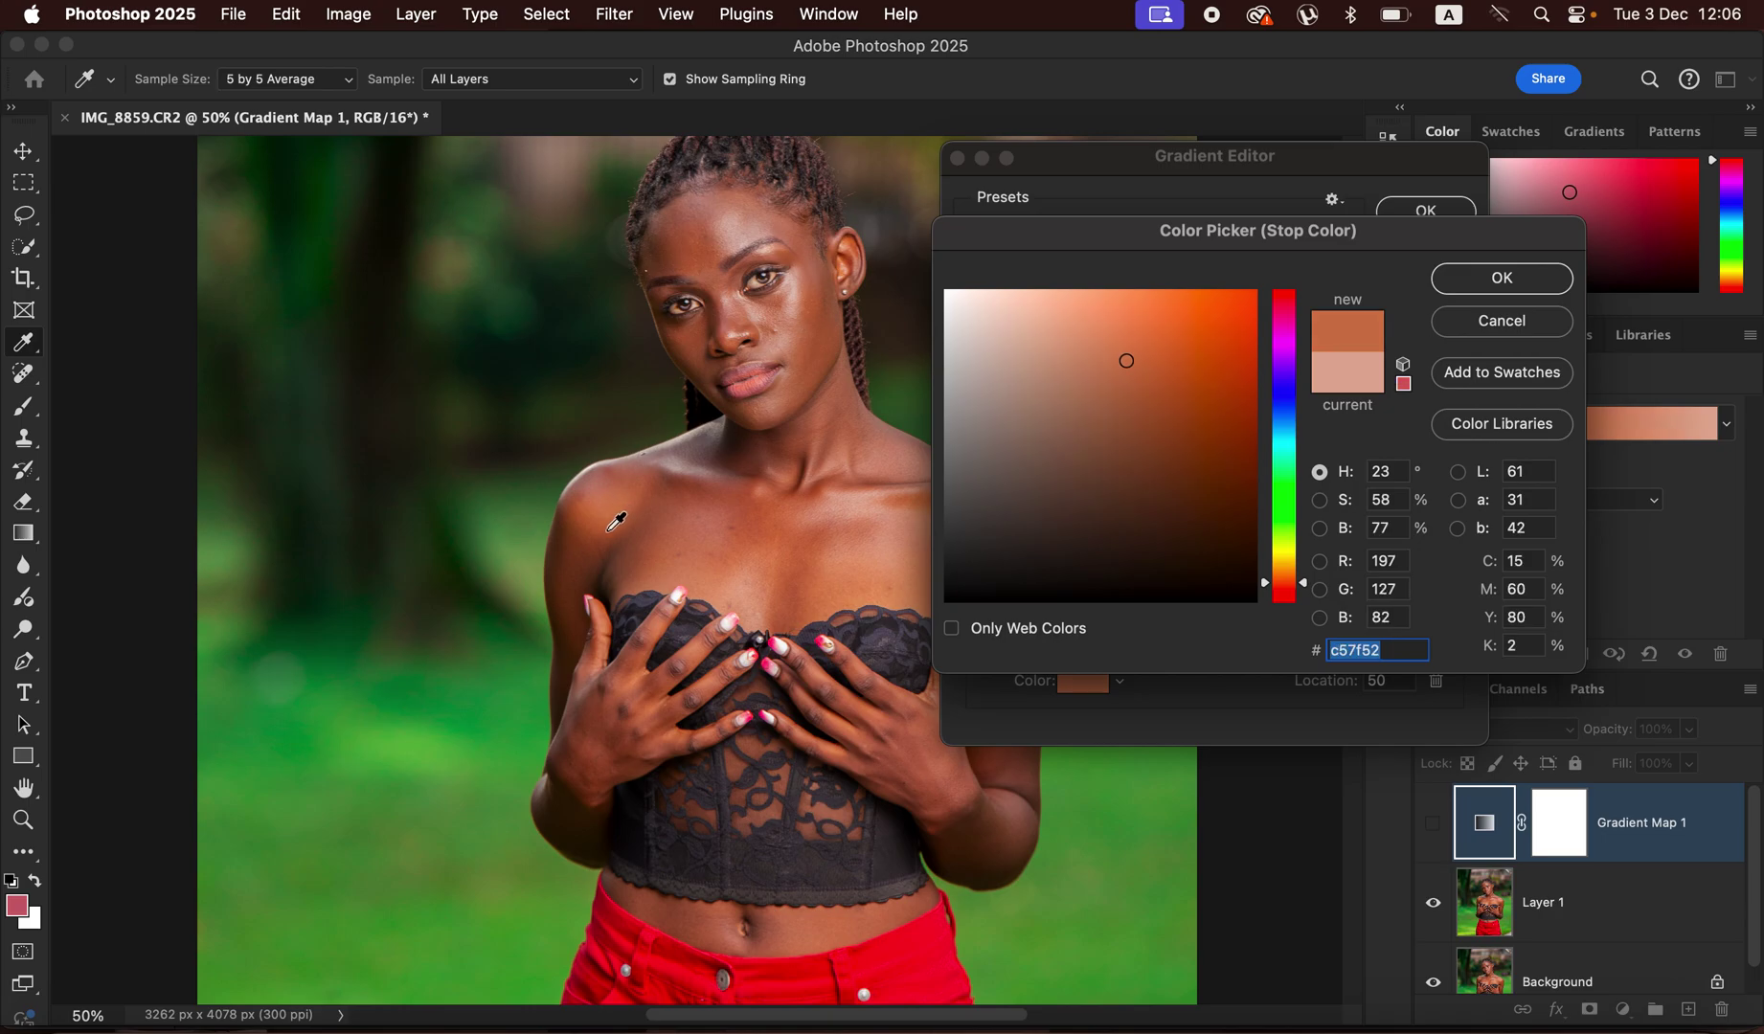
pyautogui.click(592, 533)
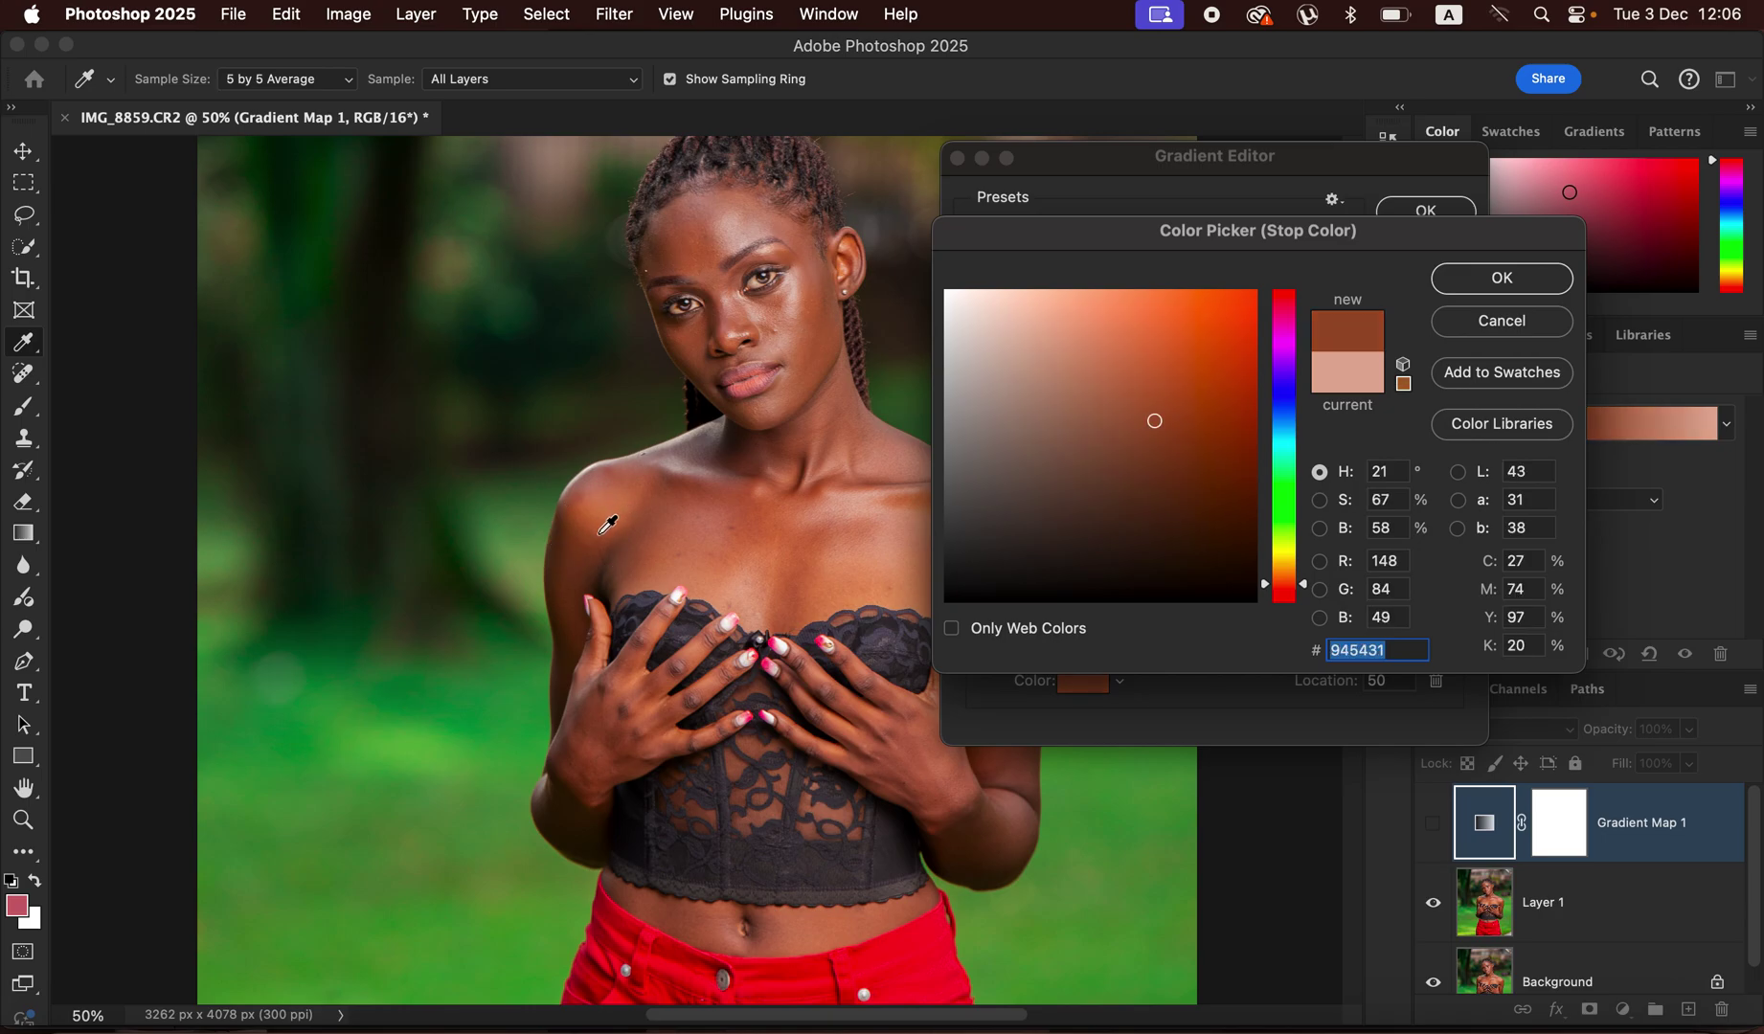
pyautogui.click(1517, 277)
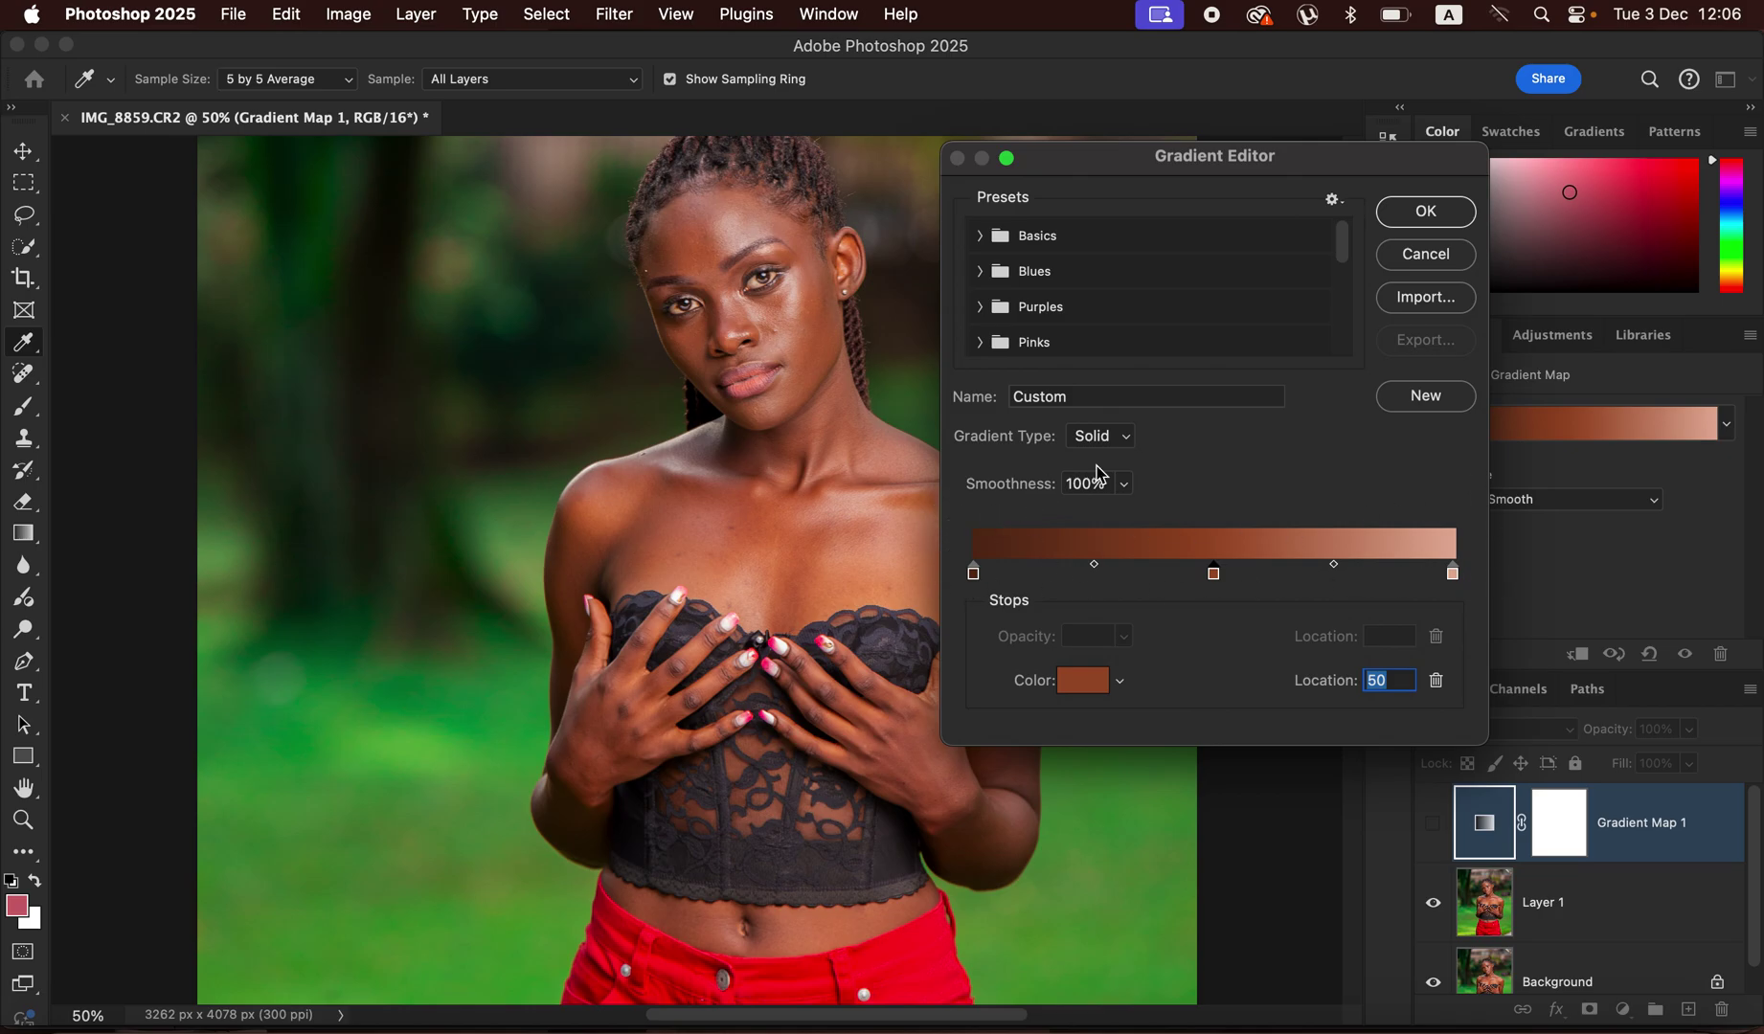
pyautogui.click(1424, 213)
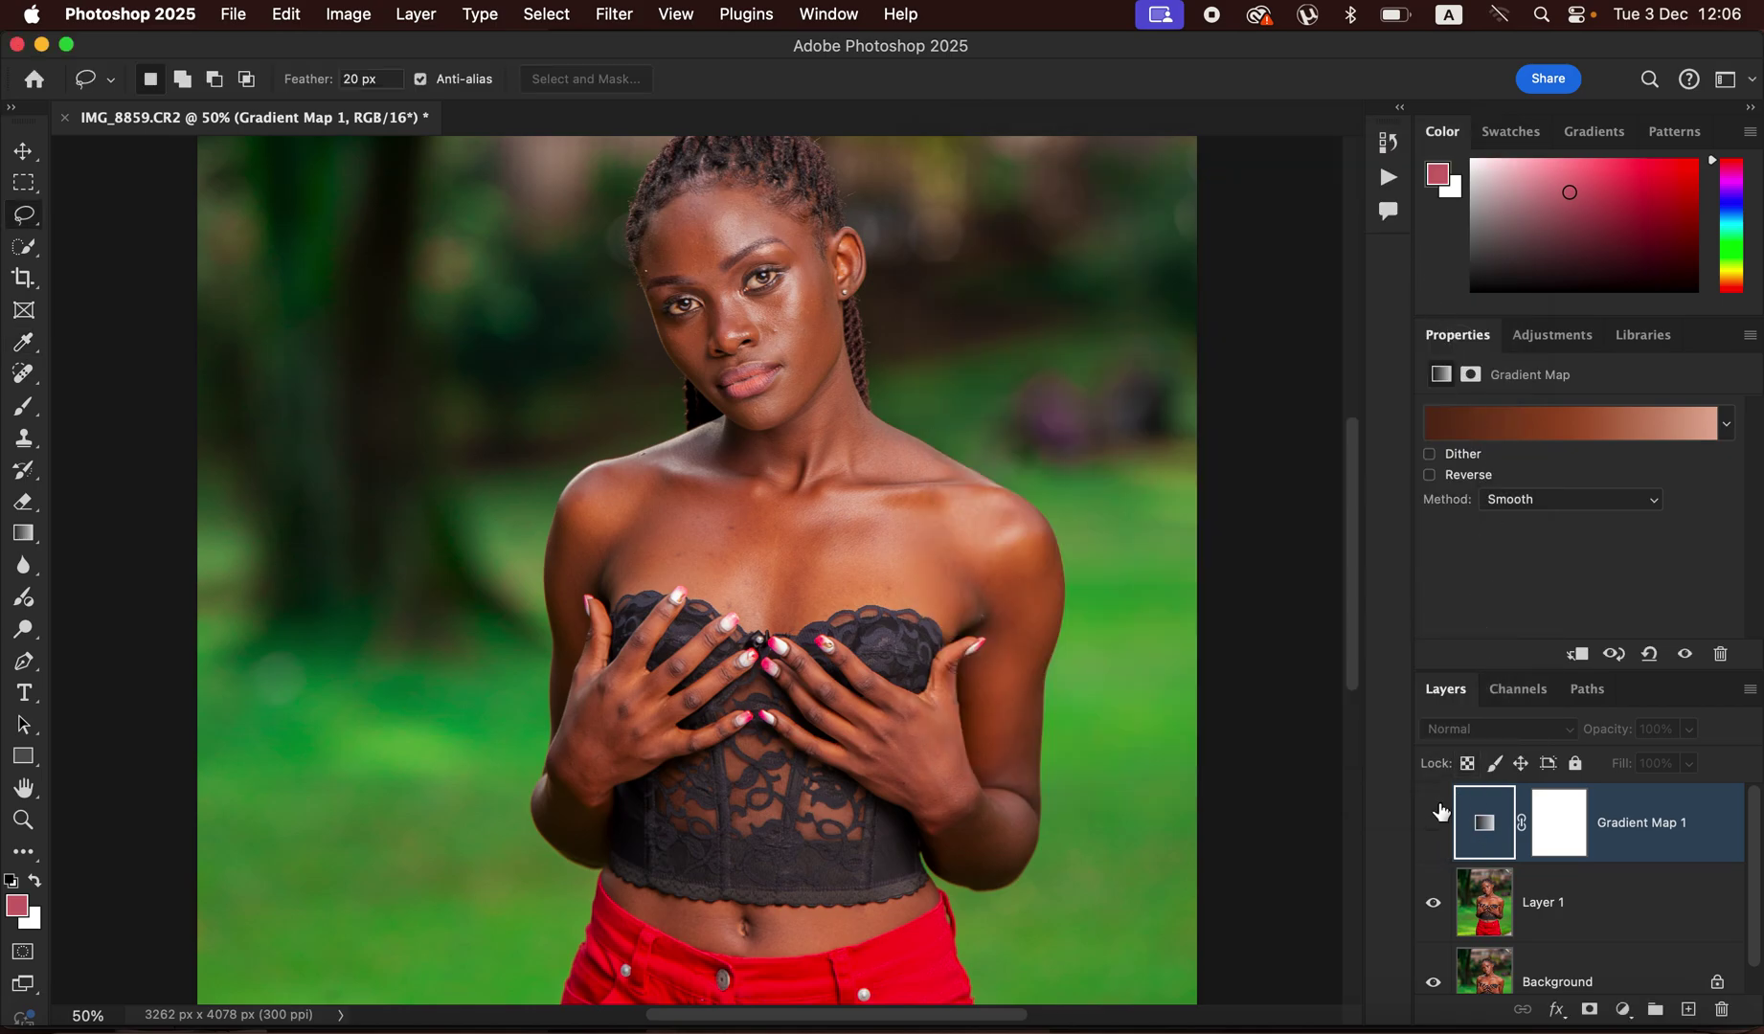
# Show the Gradient Map layer and set its blend mode to Color
pyautogui.click(1431, 836)
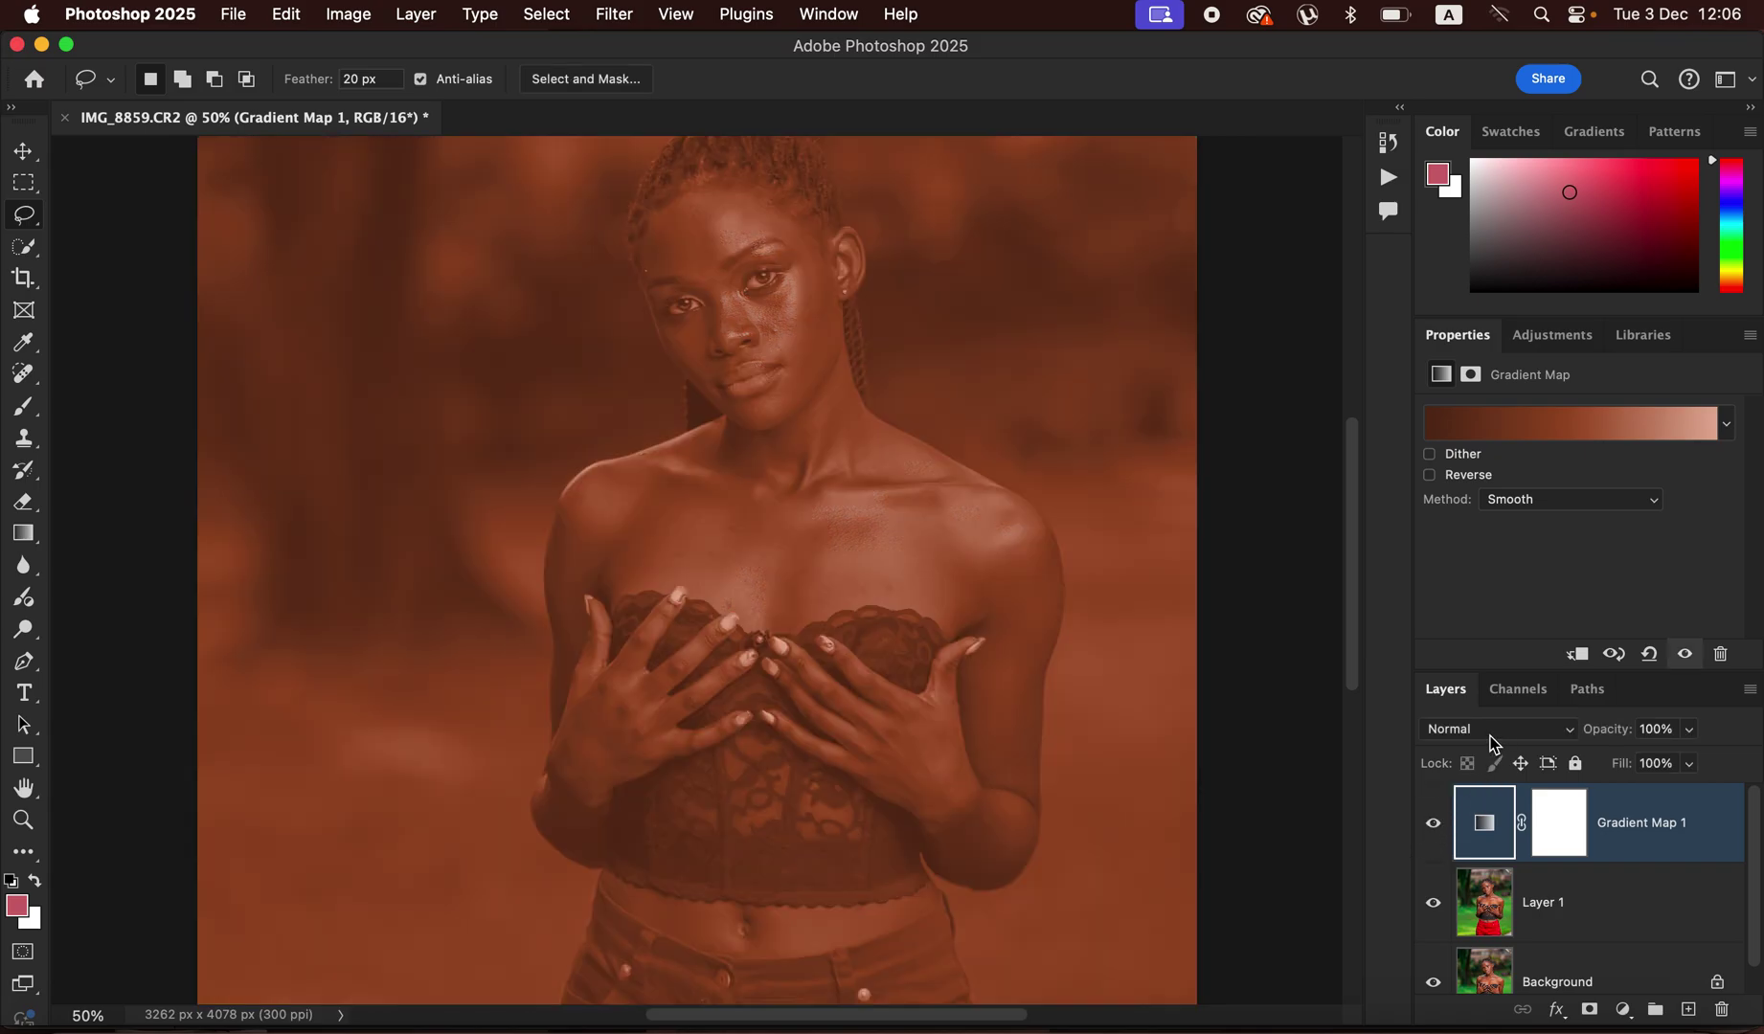
pyautogui.click(1491, 736)
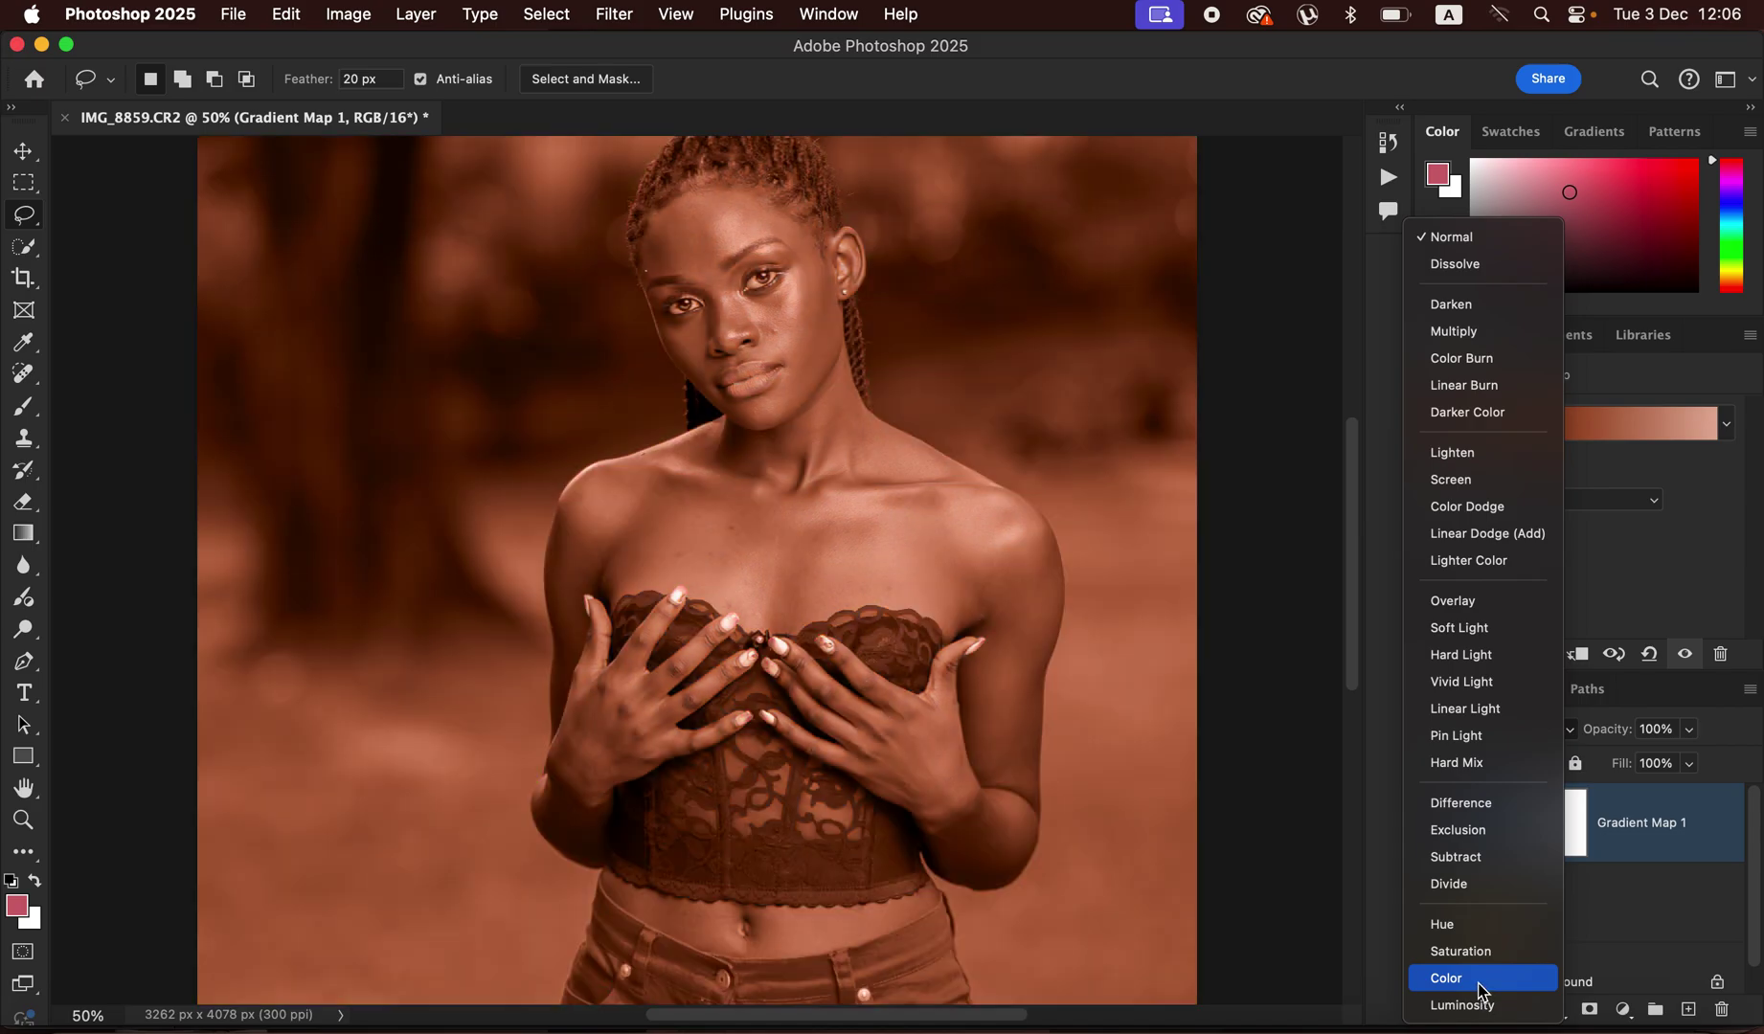
pyautogui.click(1465, 981)
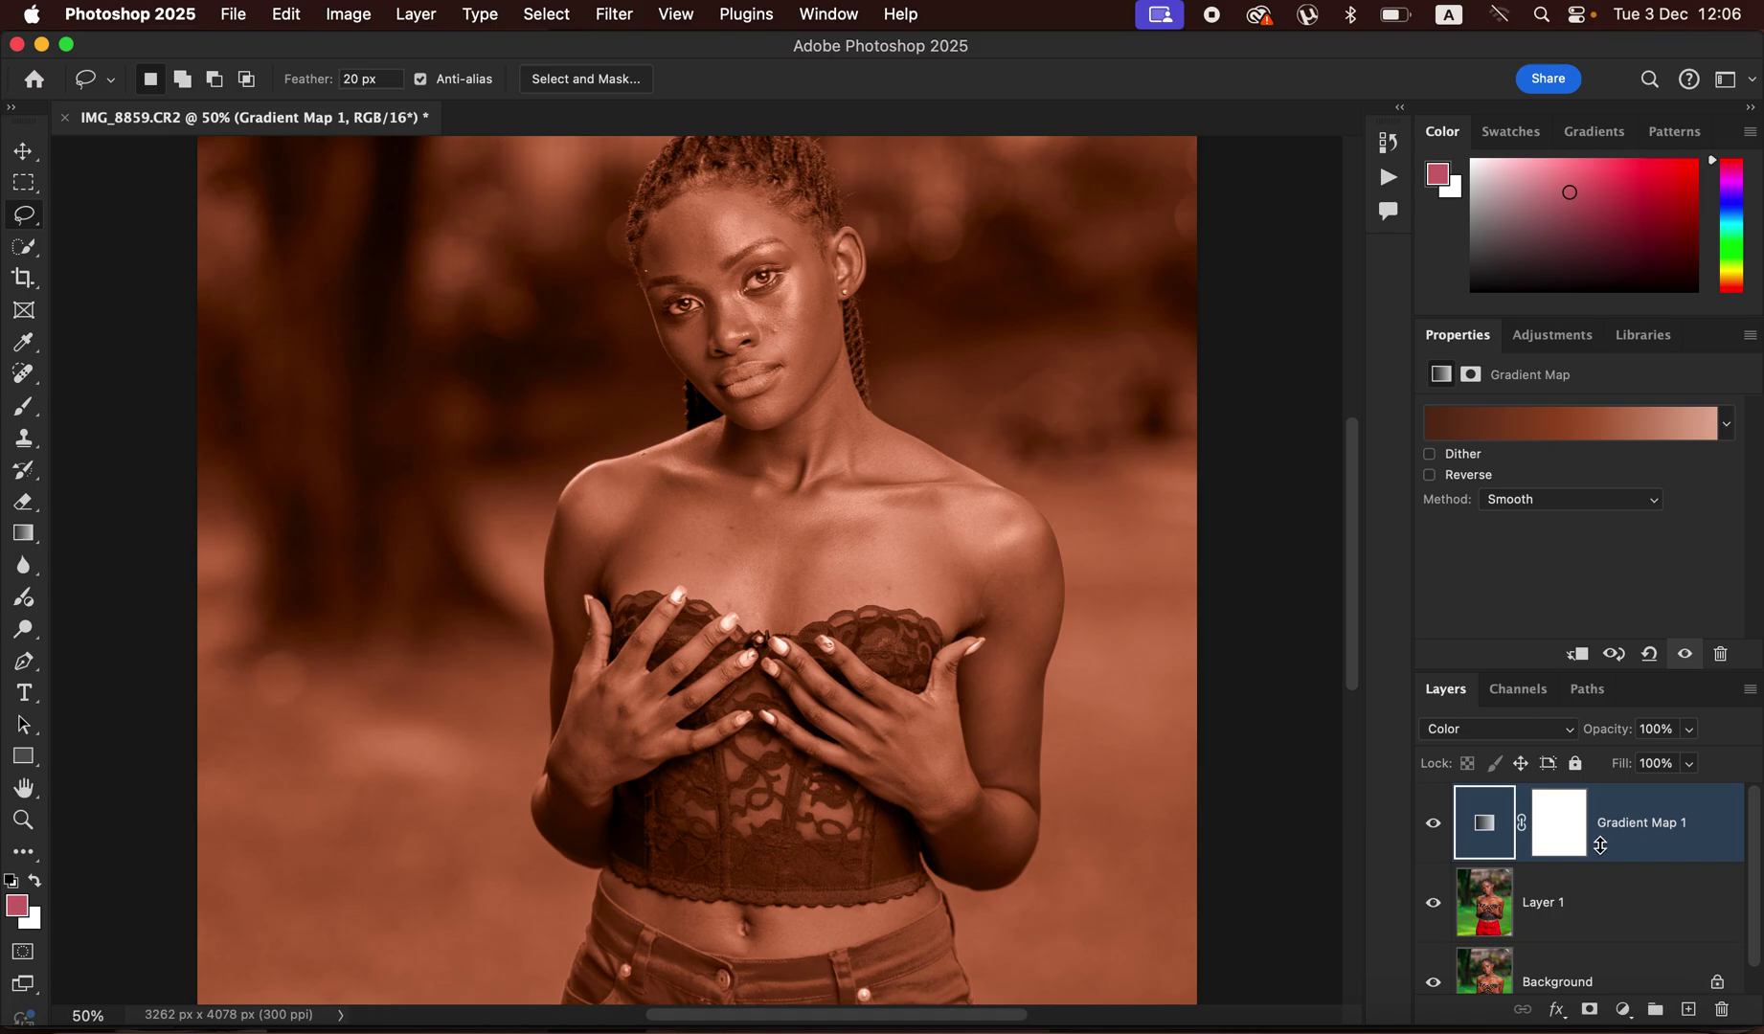
# Put the Gradient Map layer into a new group and collapse the group
pyautogui.click(1559, 829)
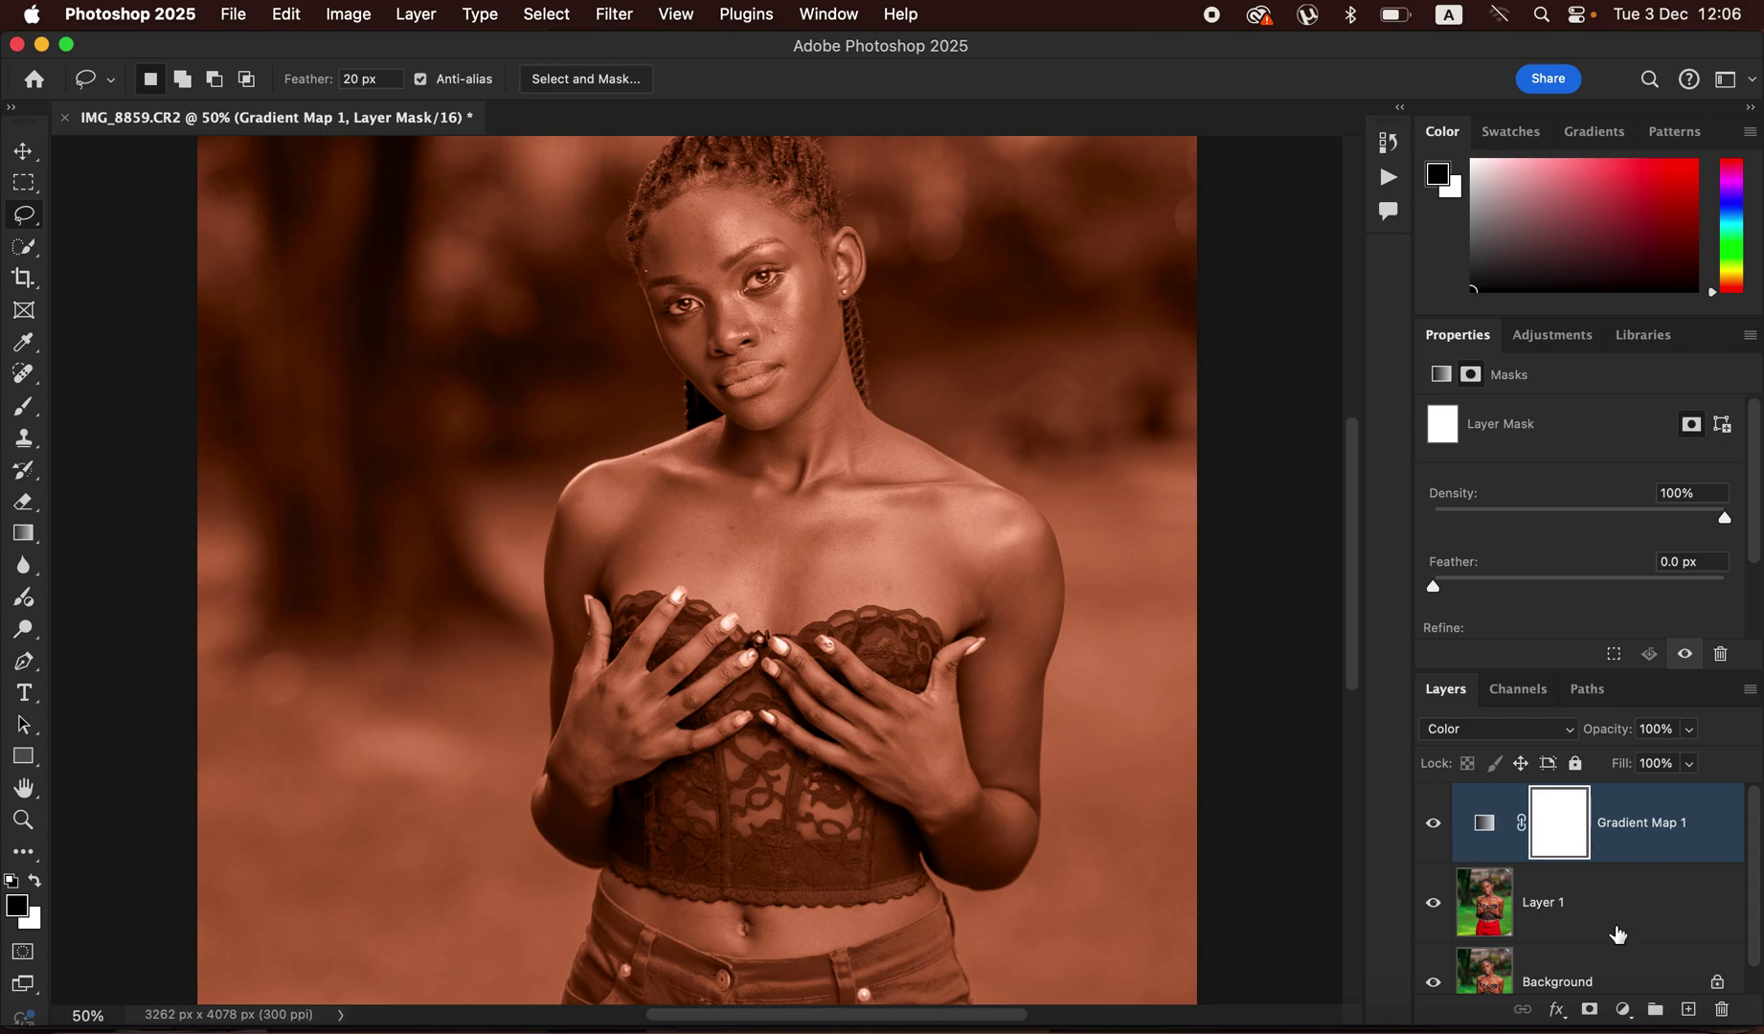
pyautogui.moveTo(1683, 836); pyautogui.dragTo(1656, 1009)
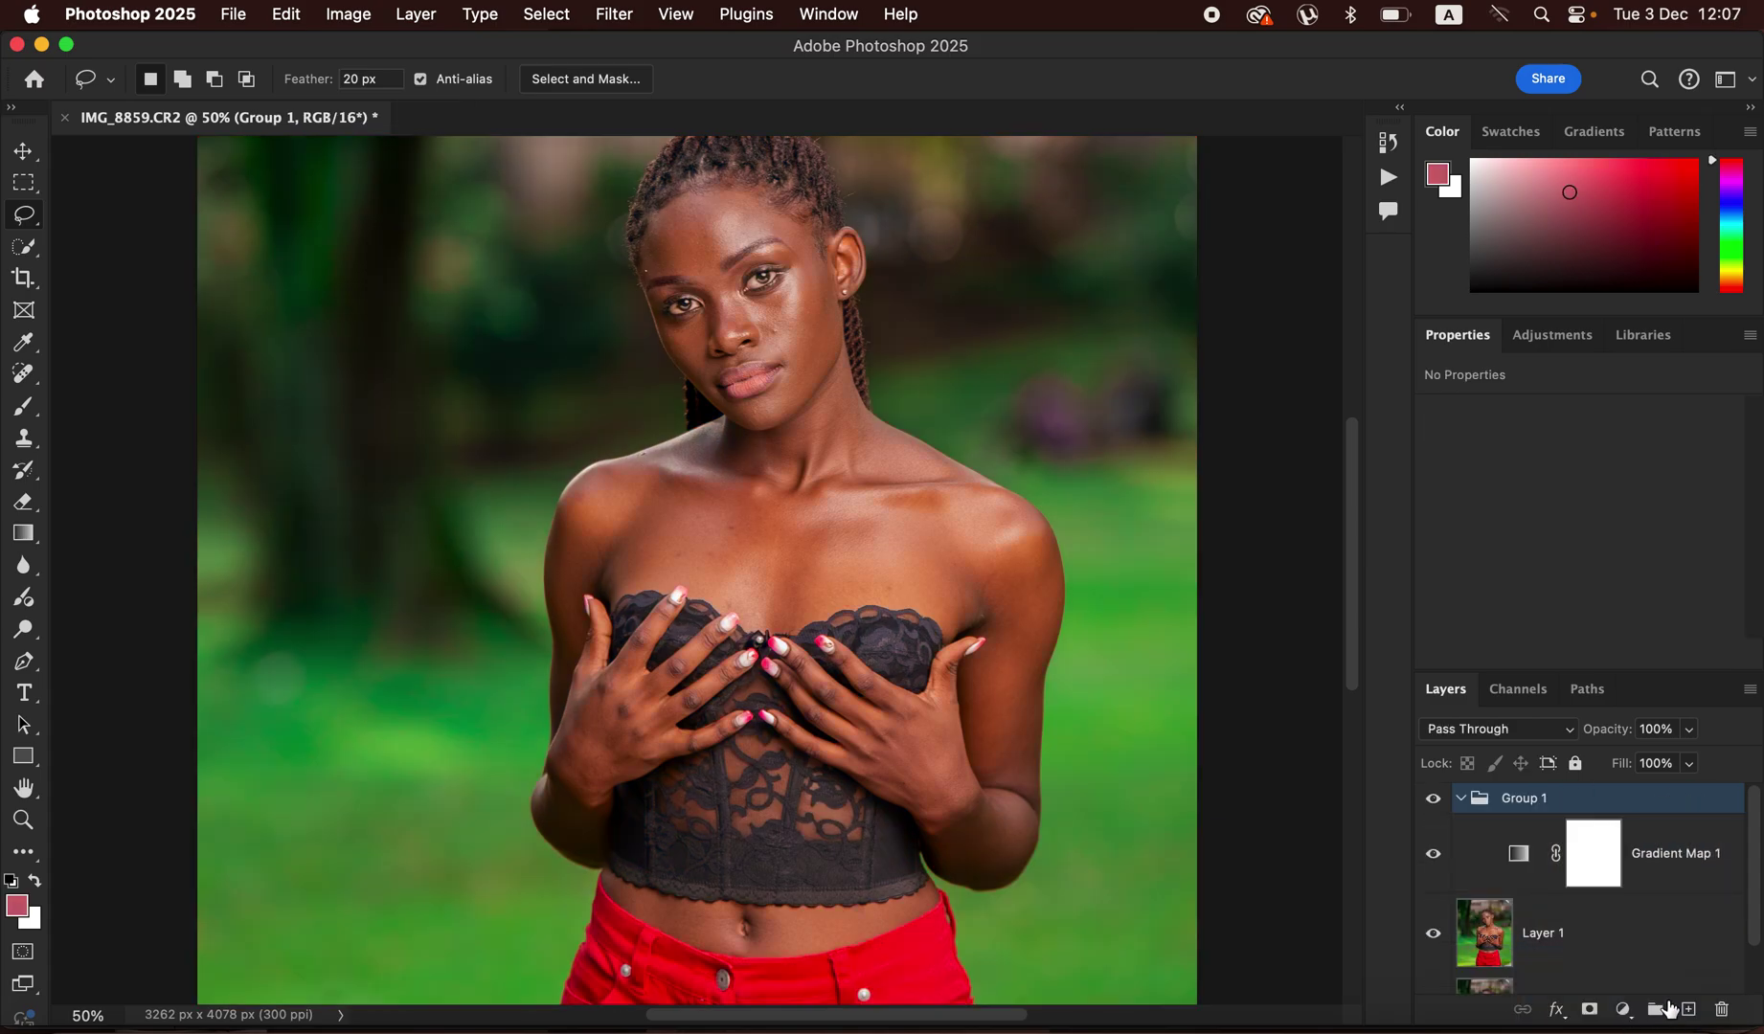
pyautogui.click(1460, 801)
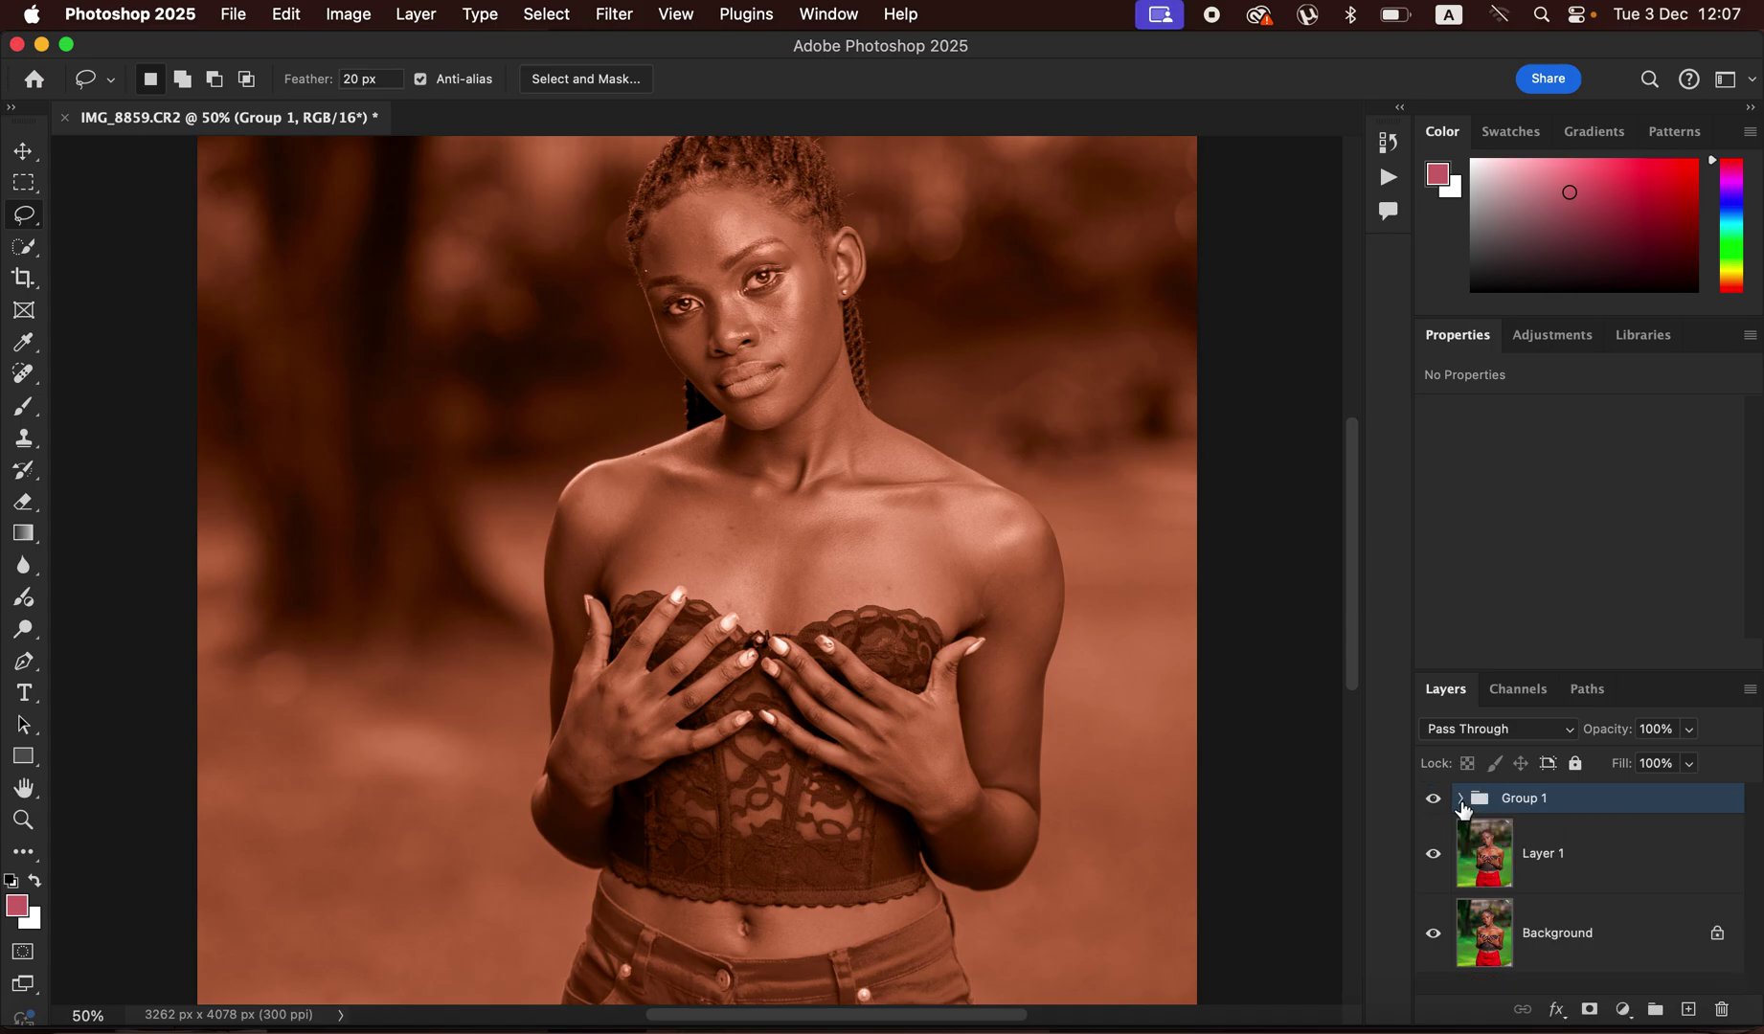
# Create a layer mask on Layer 1 from a Select Subject selection and move that mask onto Group 1
pyautogui.click(1544, 859)
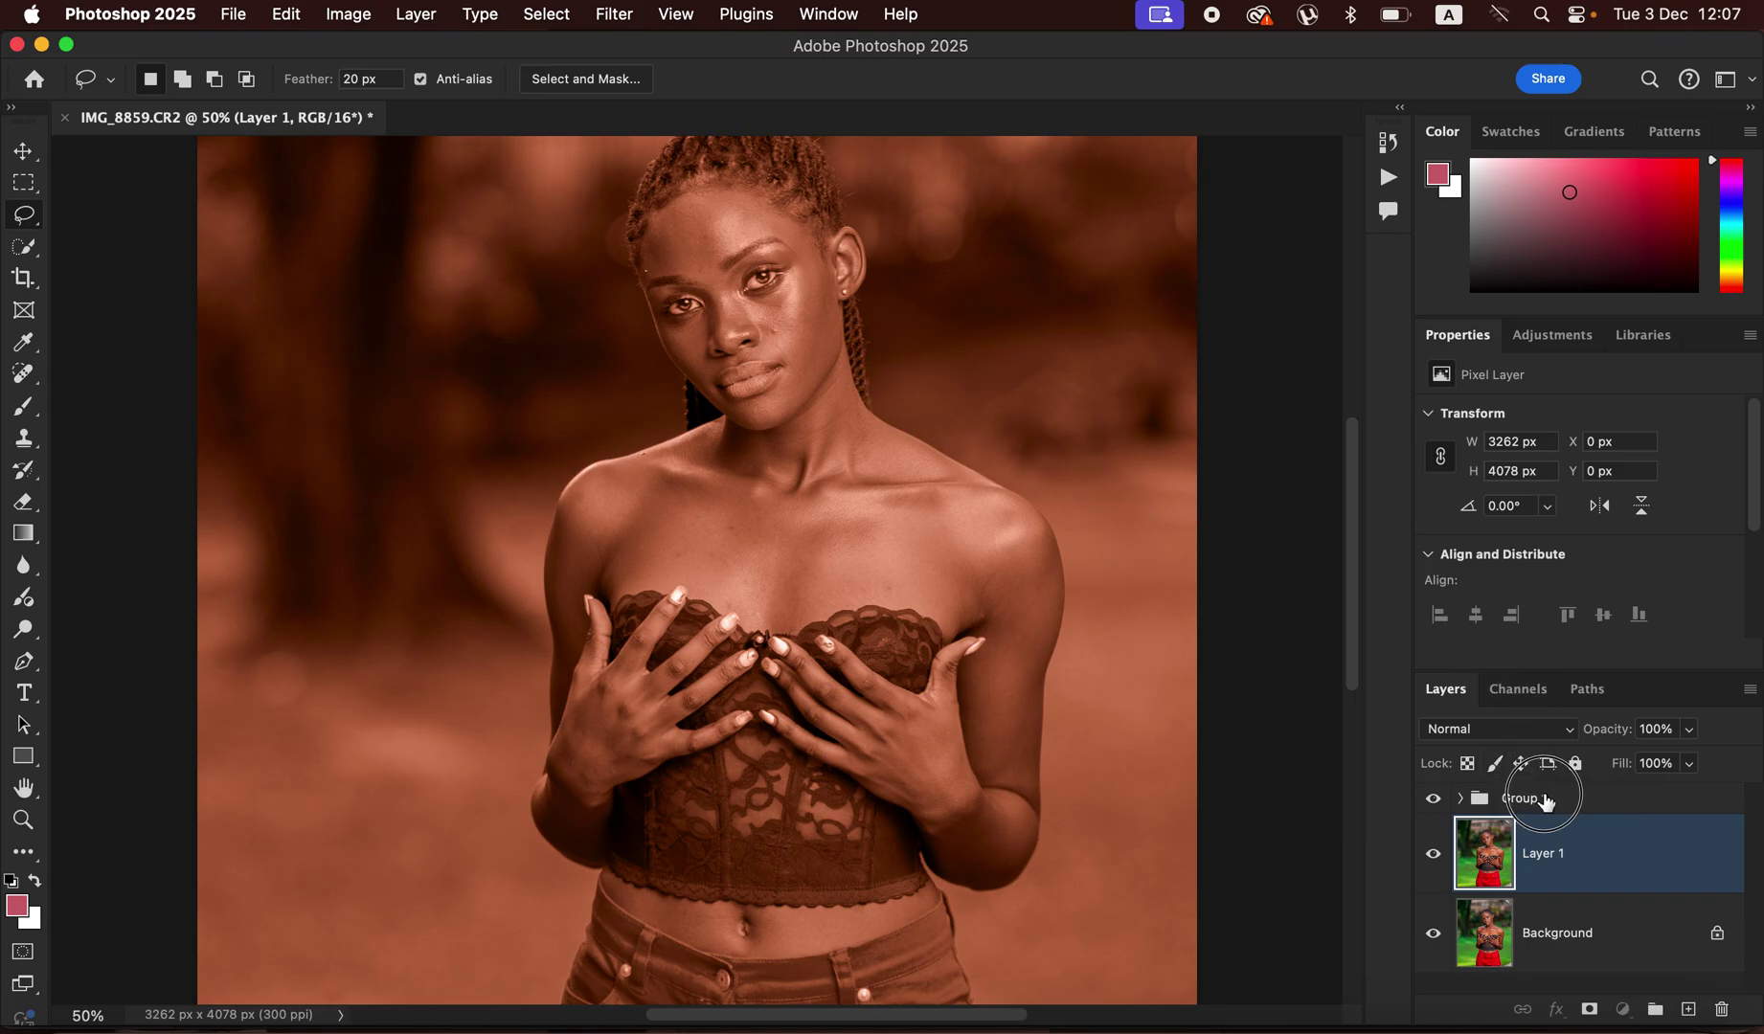
pyautogui.click(1541, 799)
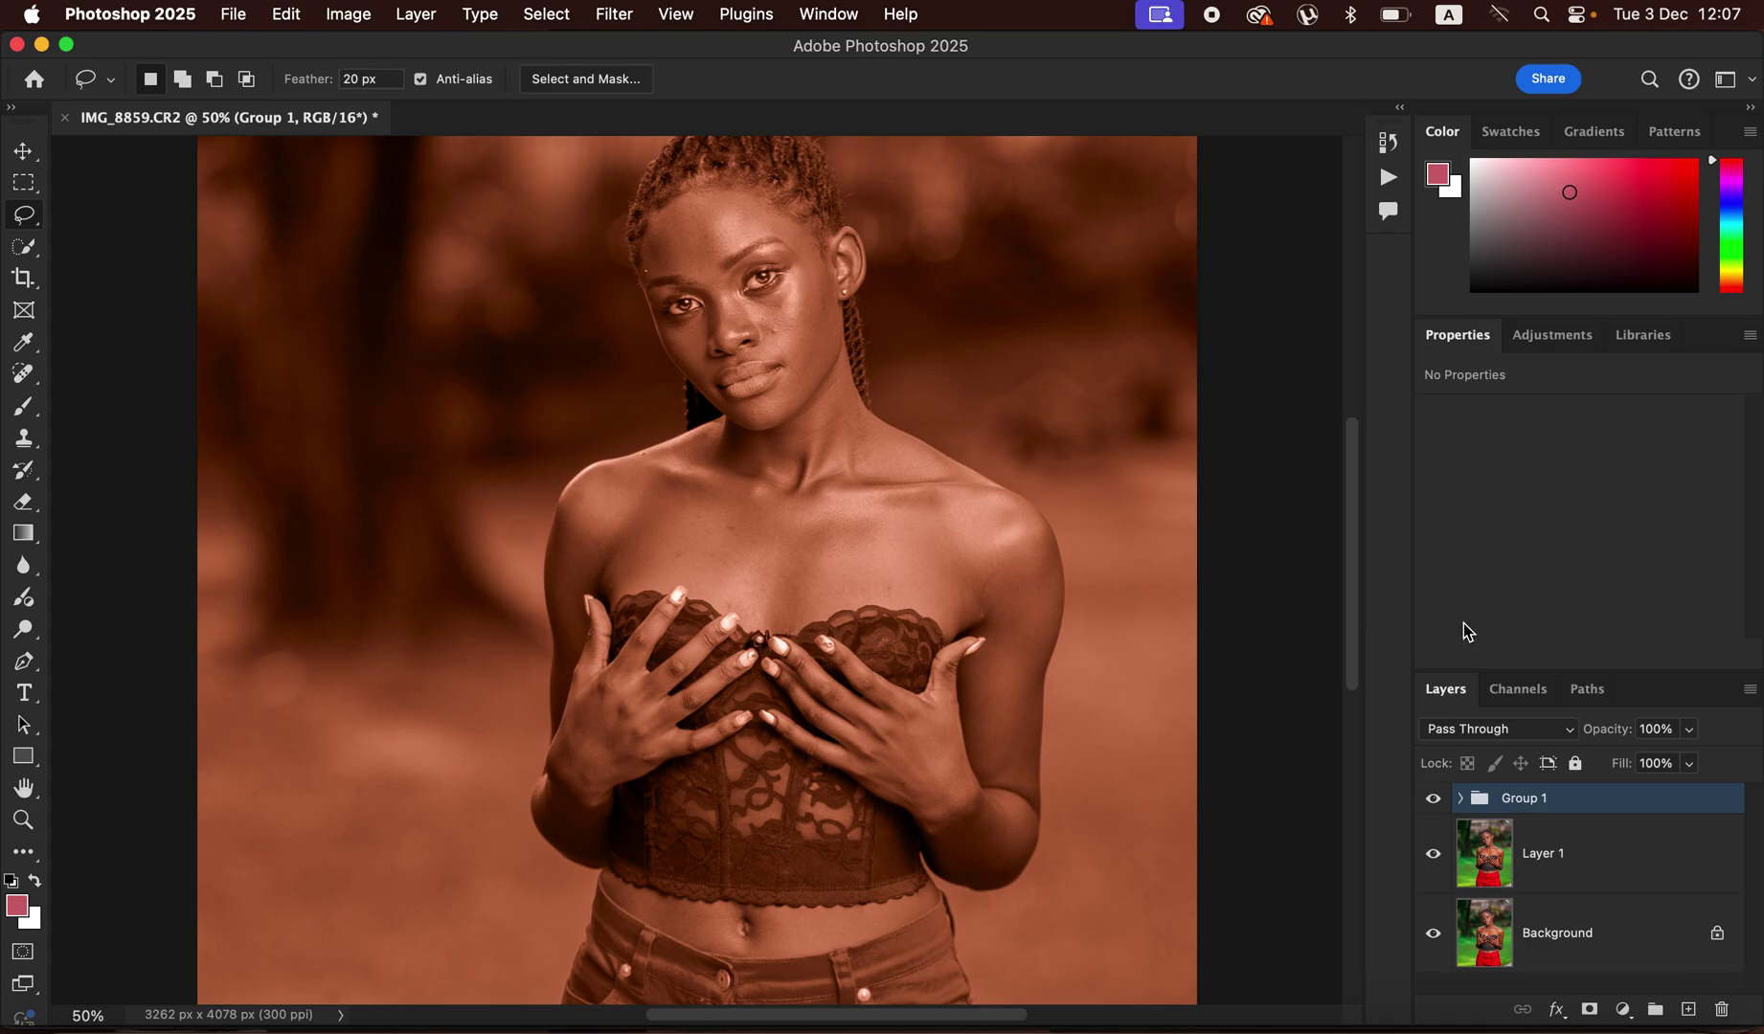
pyautogui.moveTo(1533, 807)
pyautogui.mouseDown()
pyautogui.moveTo(1327, 811)
pyautogui.moveTo(1170, 745)
pyautogui.moveTo(1146, 712)
pyautogui.moveTo(1524, 812)
pyautogui.mouseUp()
pyautogui.click(1496, 868)
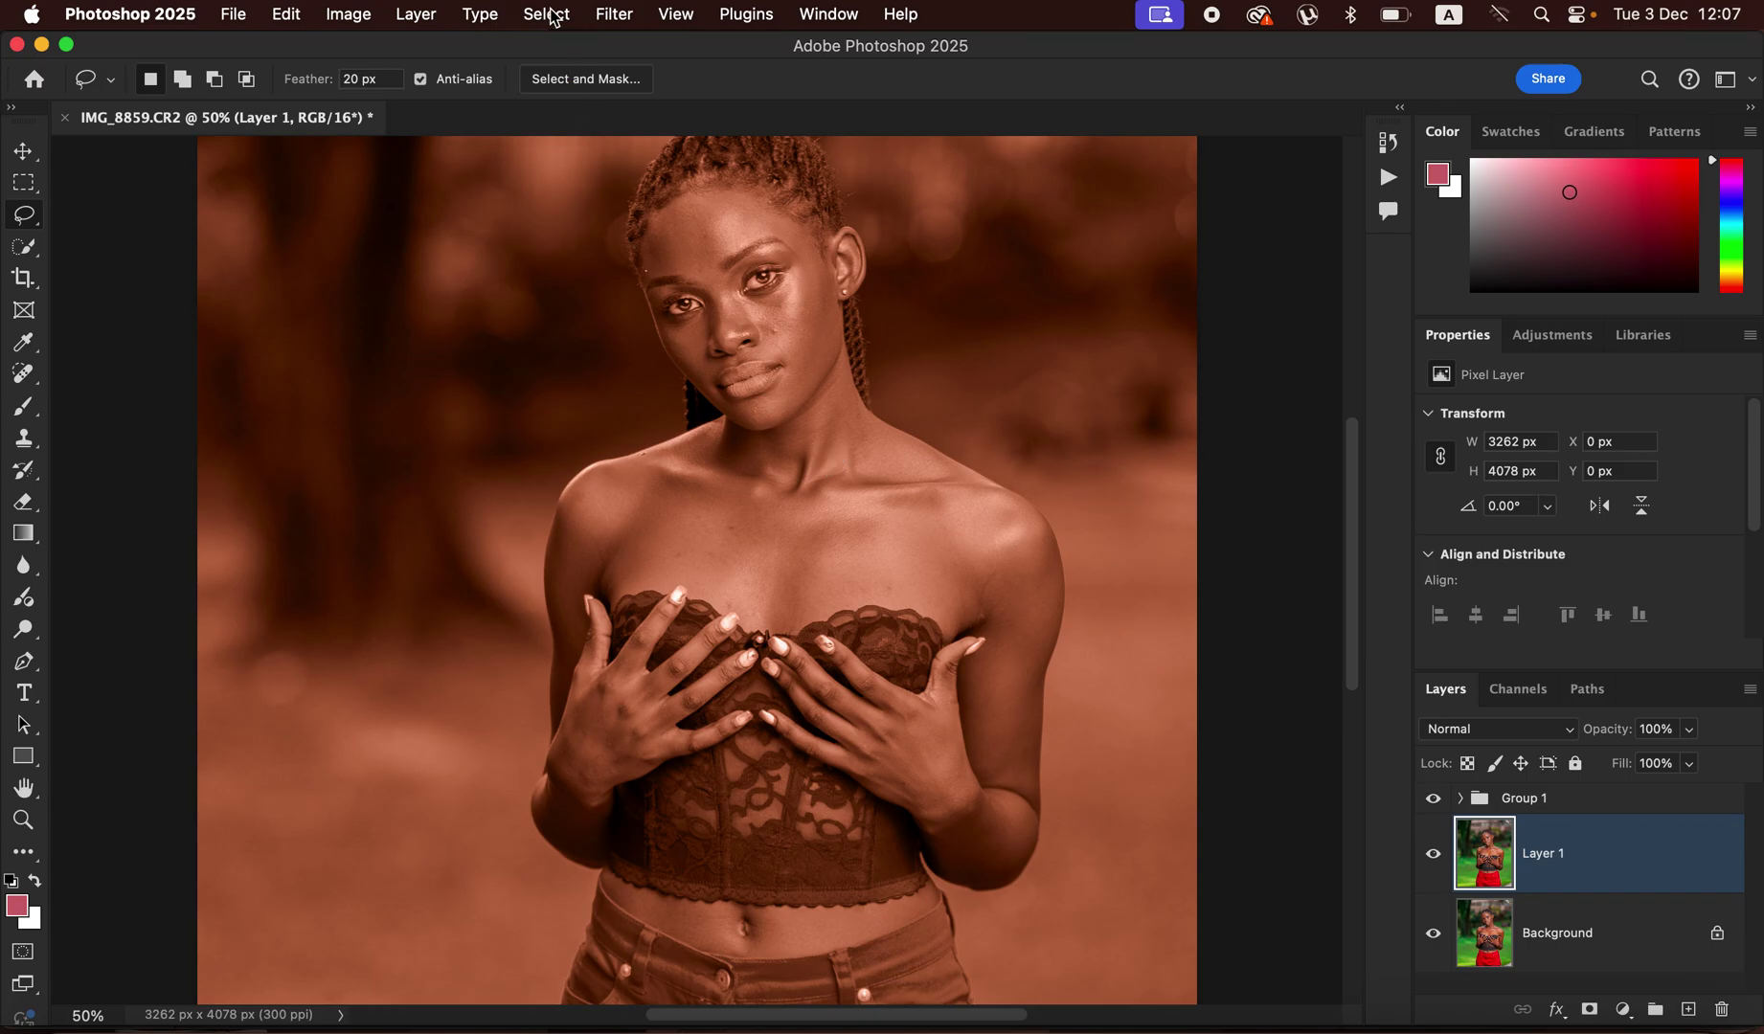
pyautogui.click(551, 13)
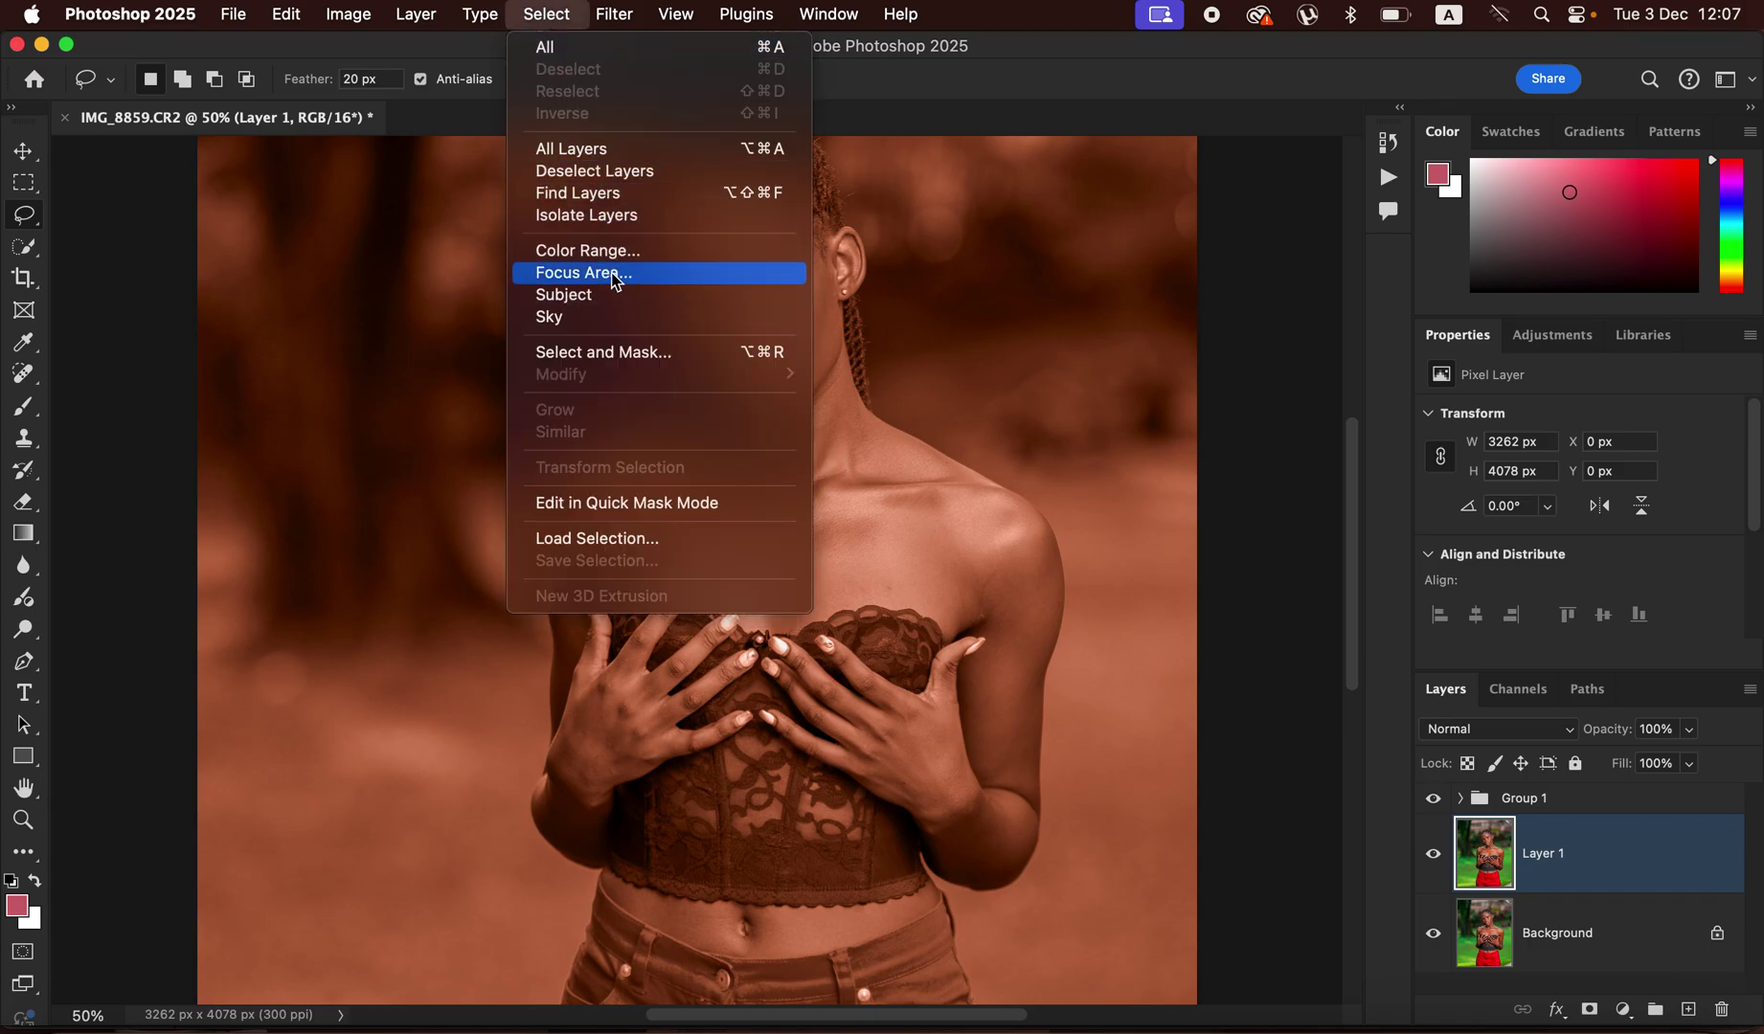
pyautogui.click(616, 297)
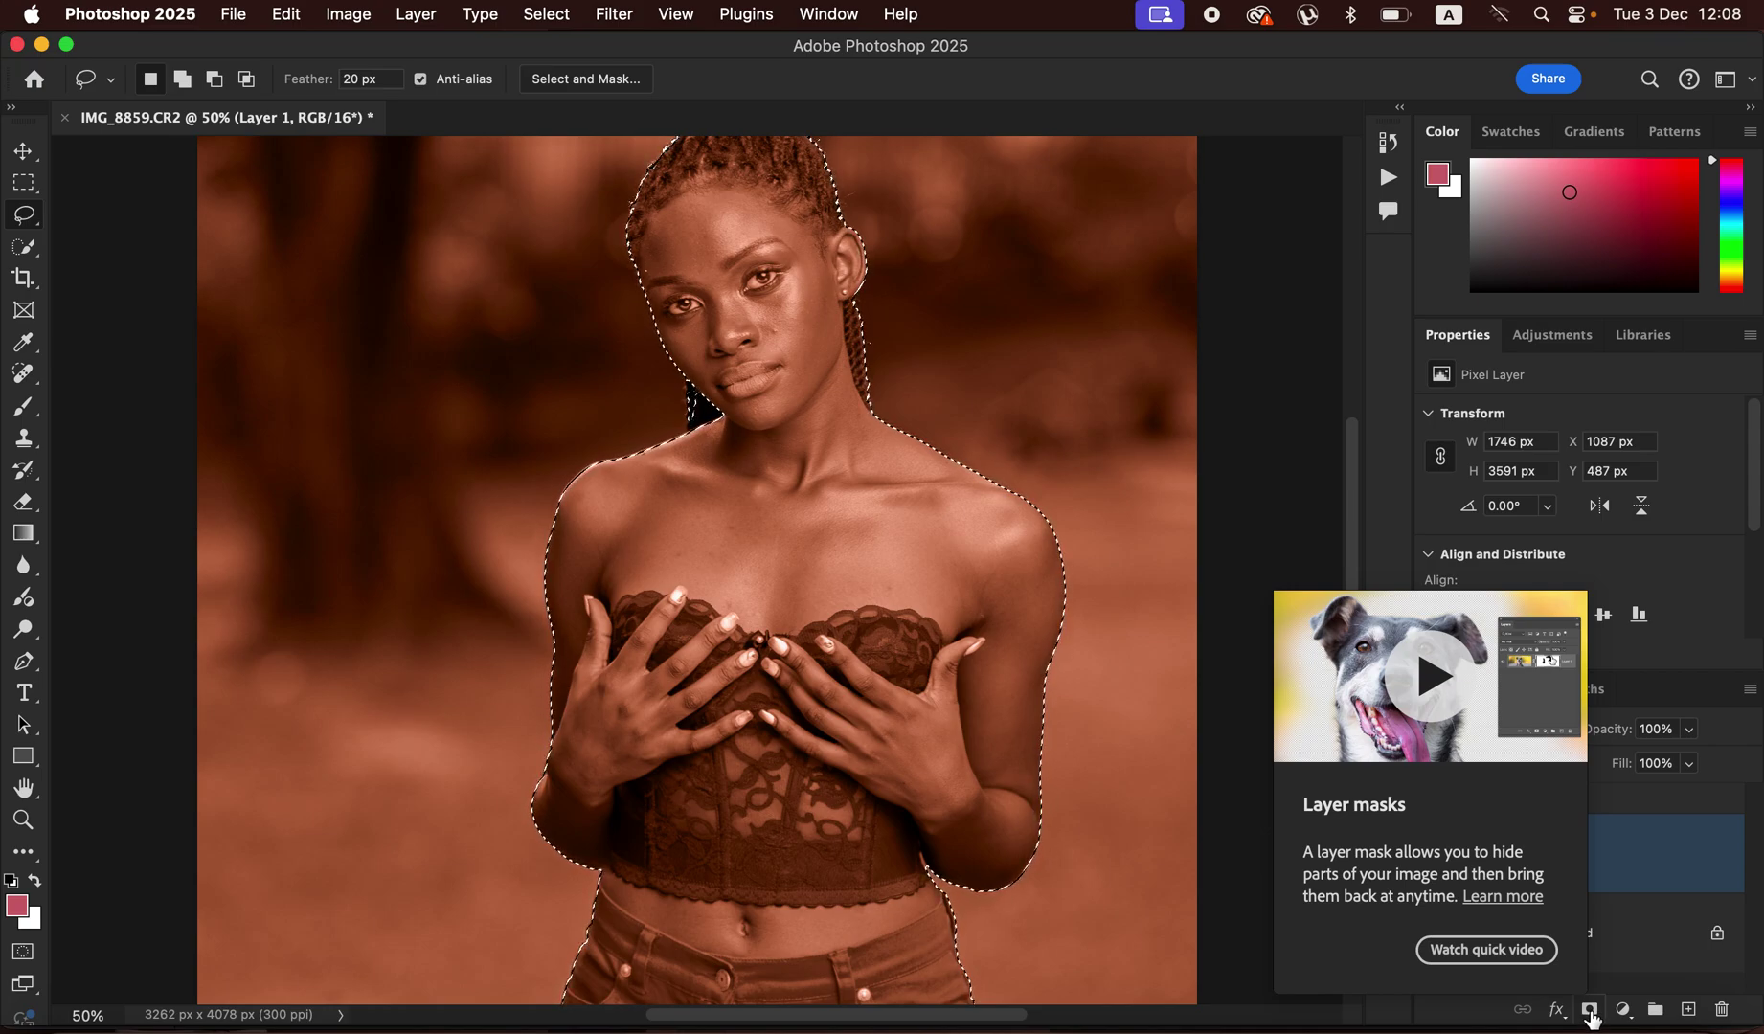
pyautogui.click(1589, 1011)
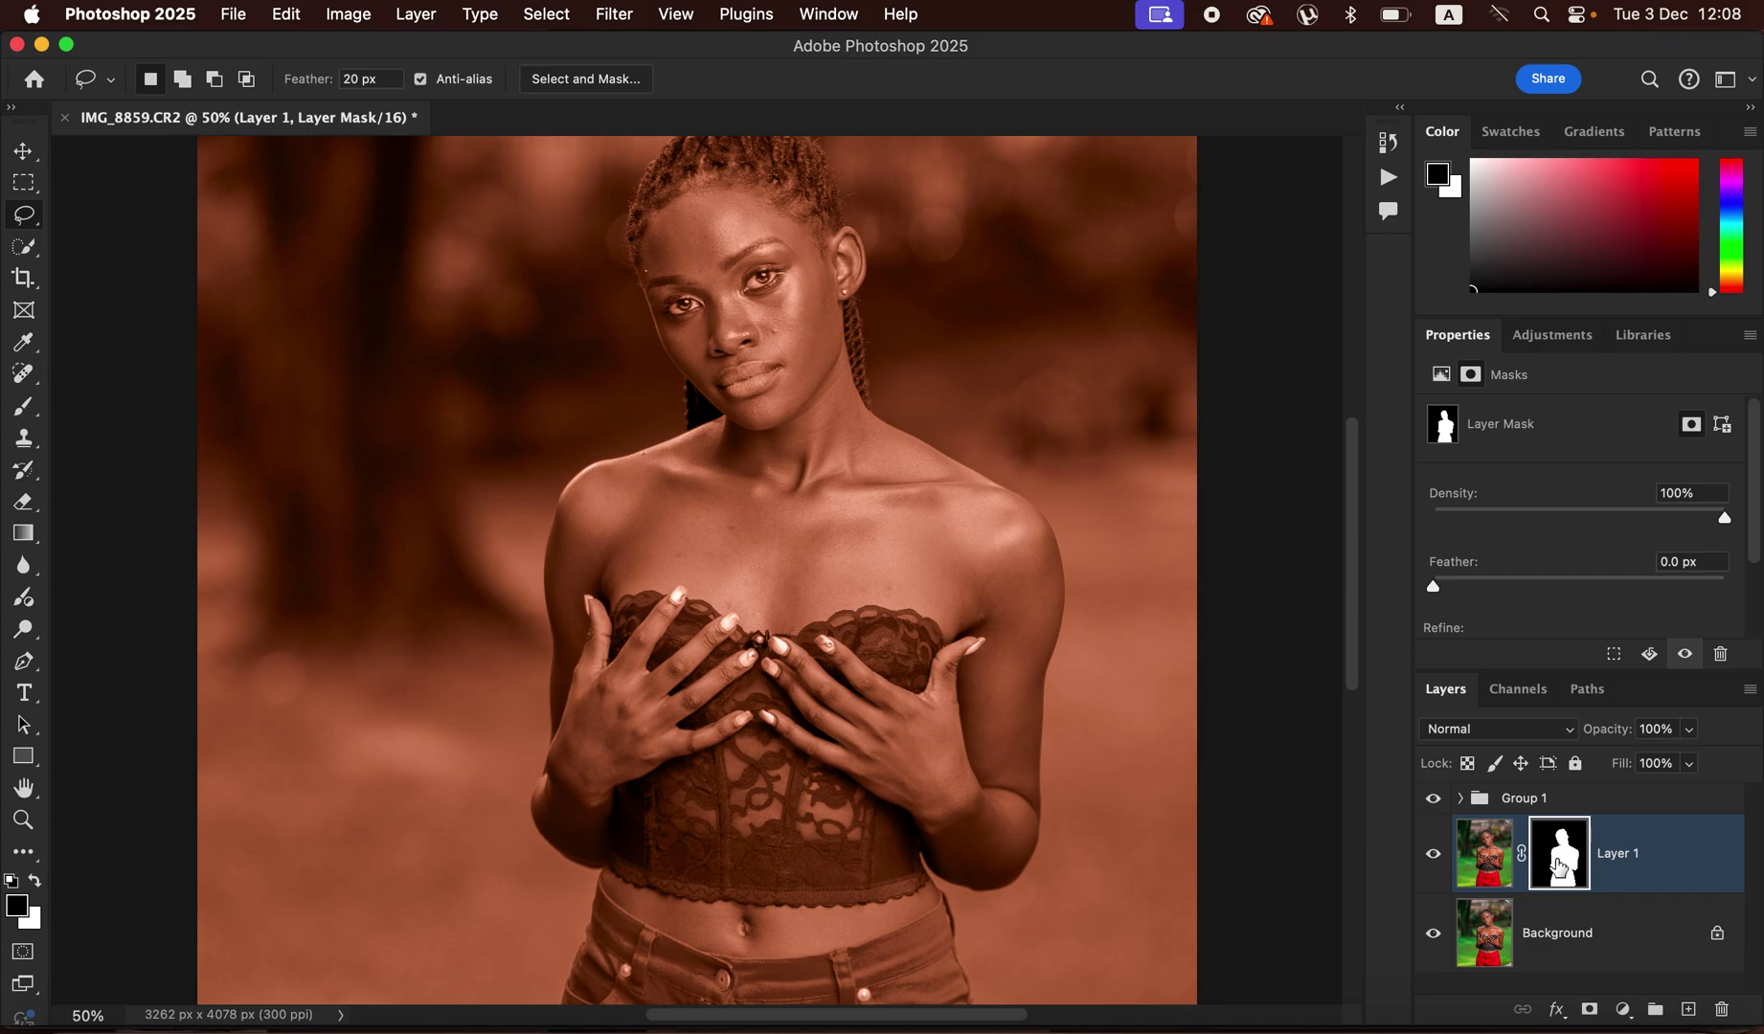
pyautogui.moveTo(1559, 866); pyautogui.dragTo(1548, 816)
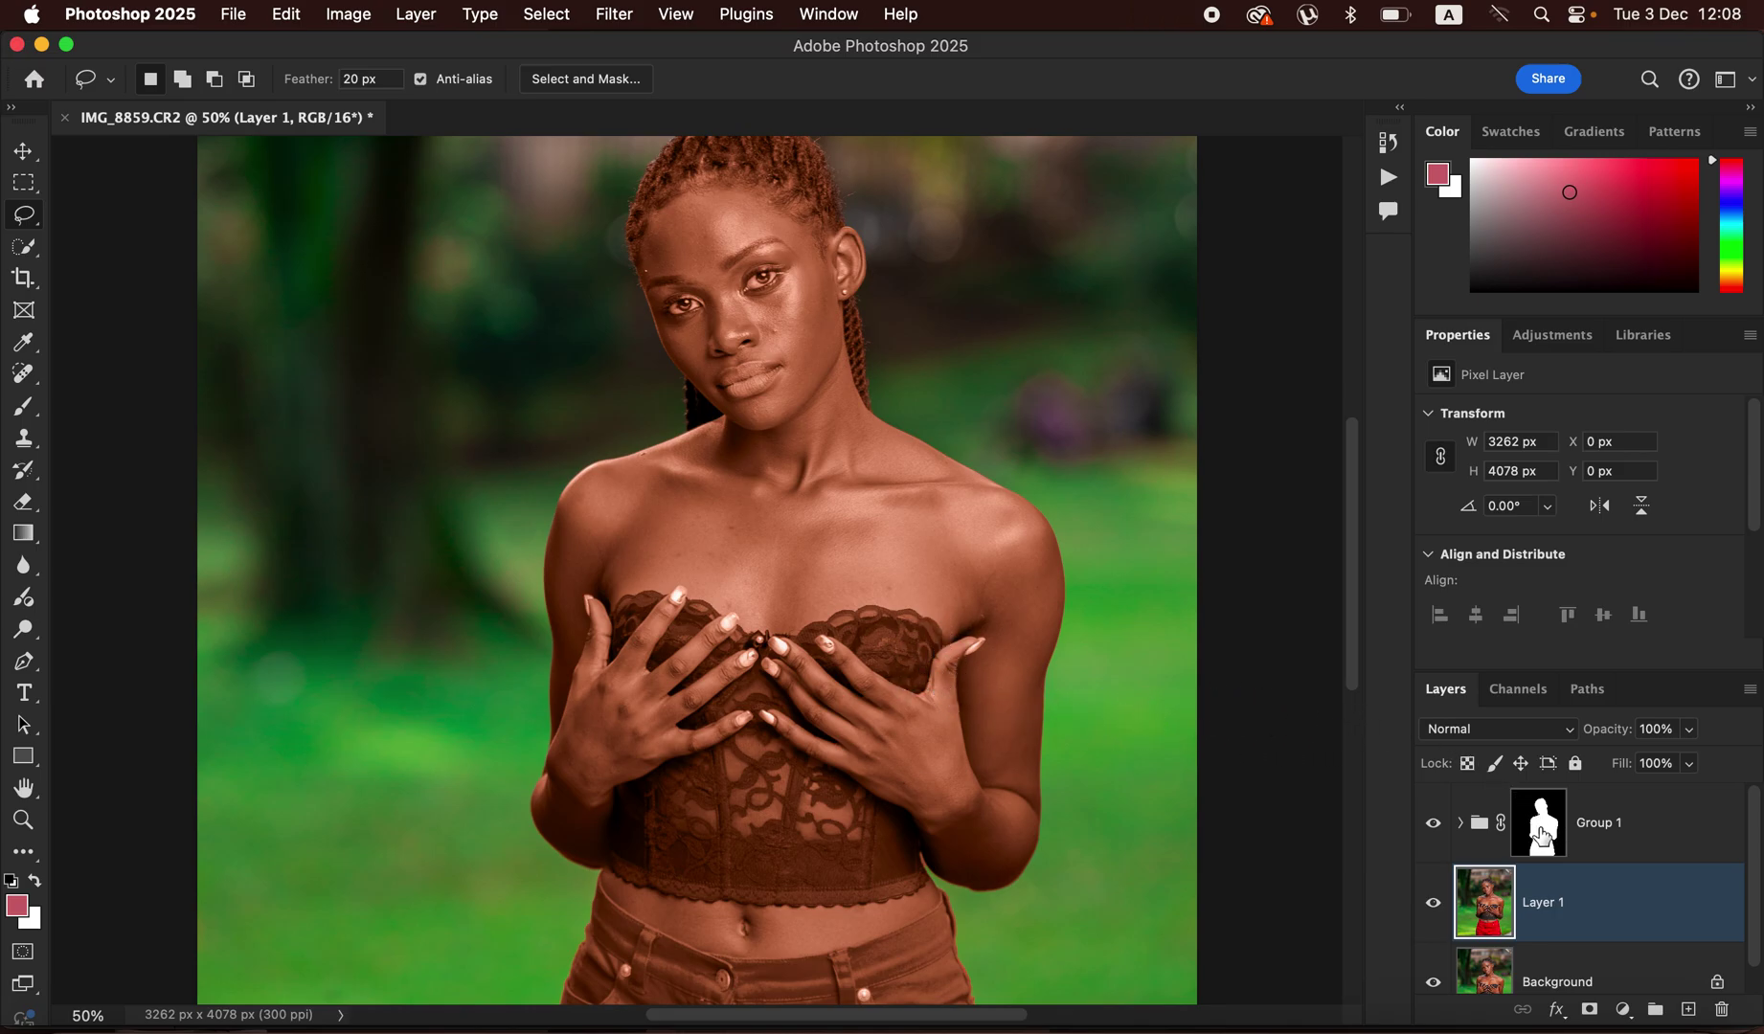
# Make Group 1's layer mask active and choose the Brush tool
pyautogui.click(1542, 835)
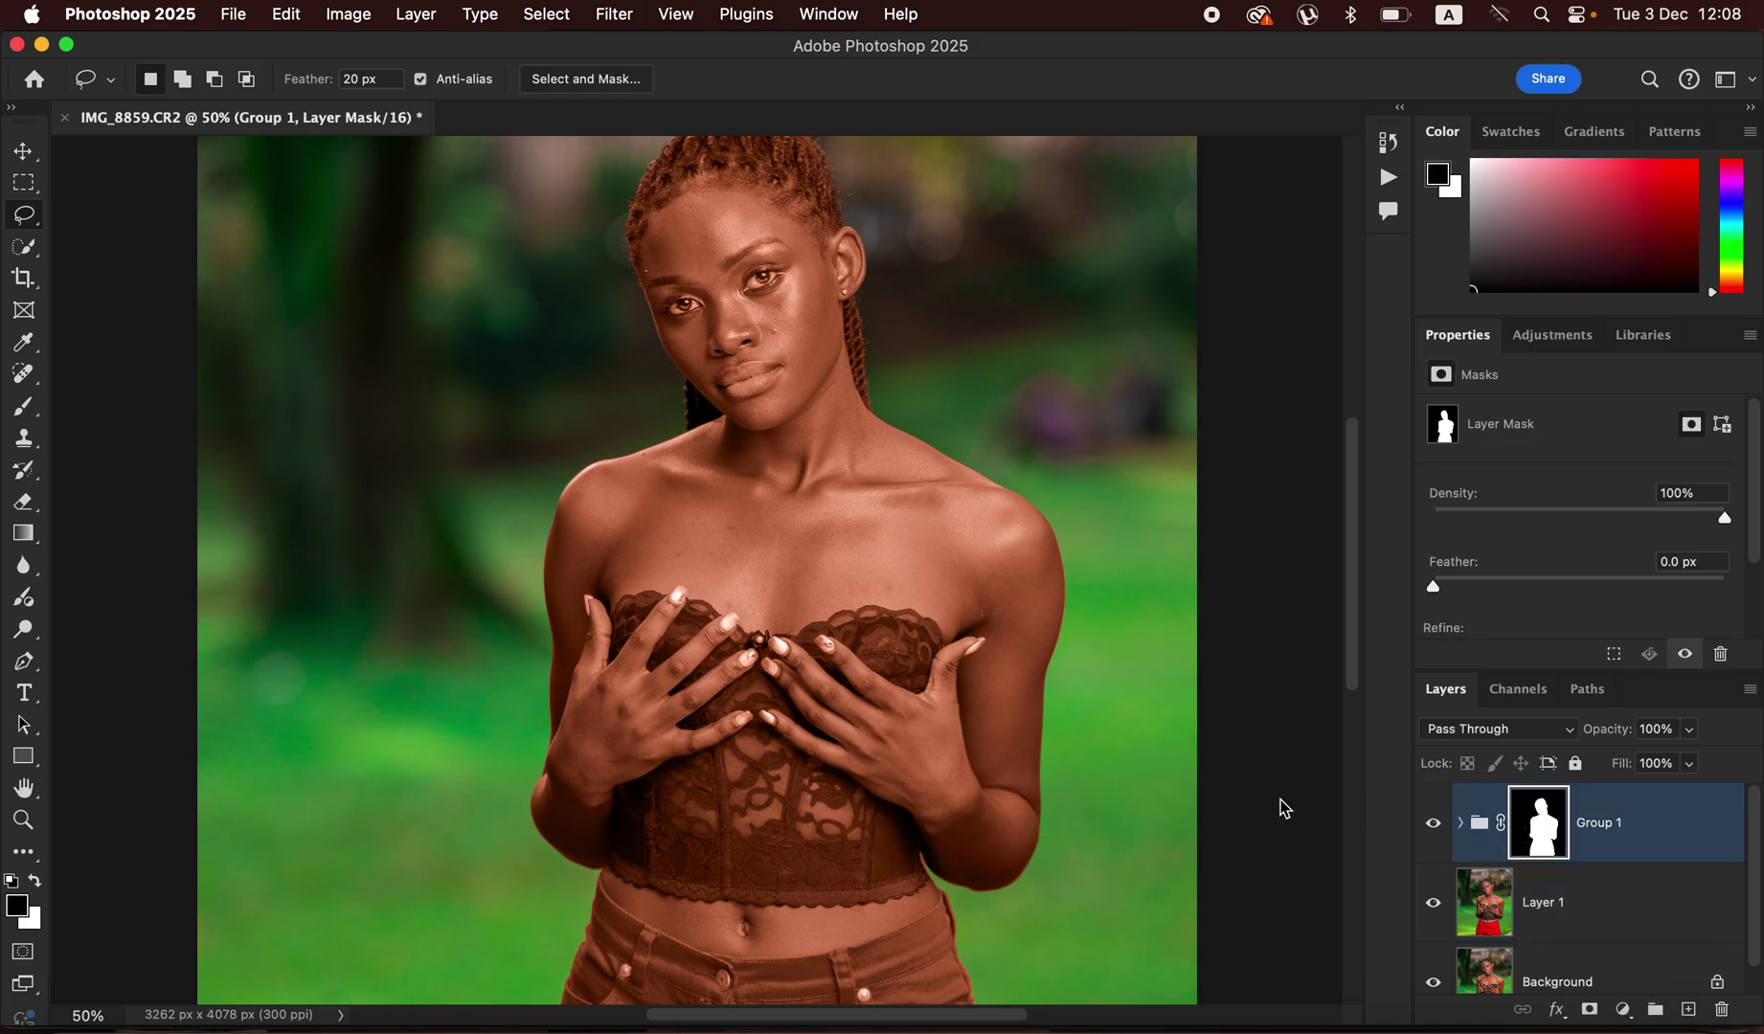
pyautogui.click(24, 406)
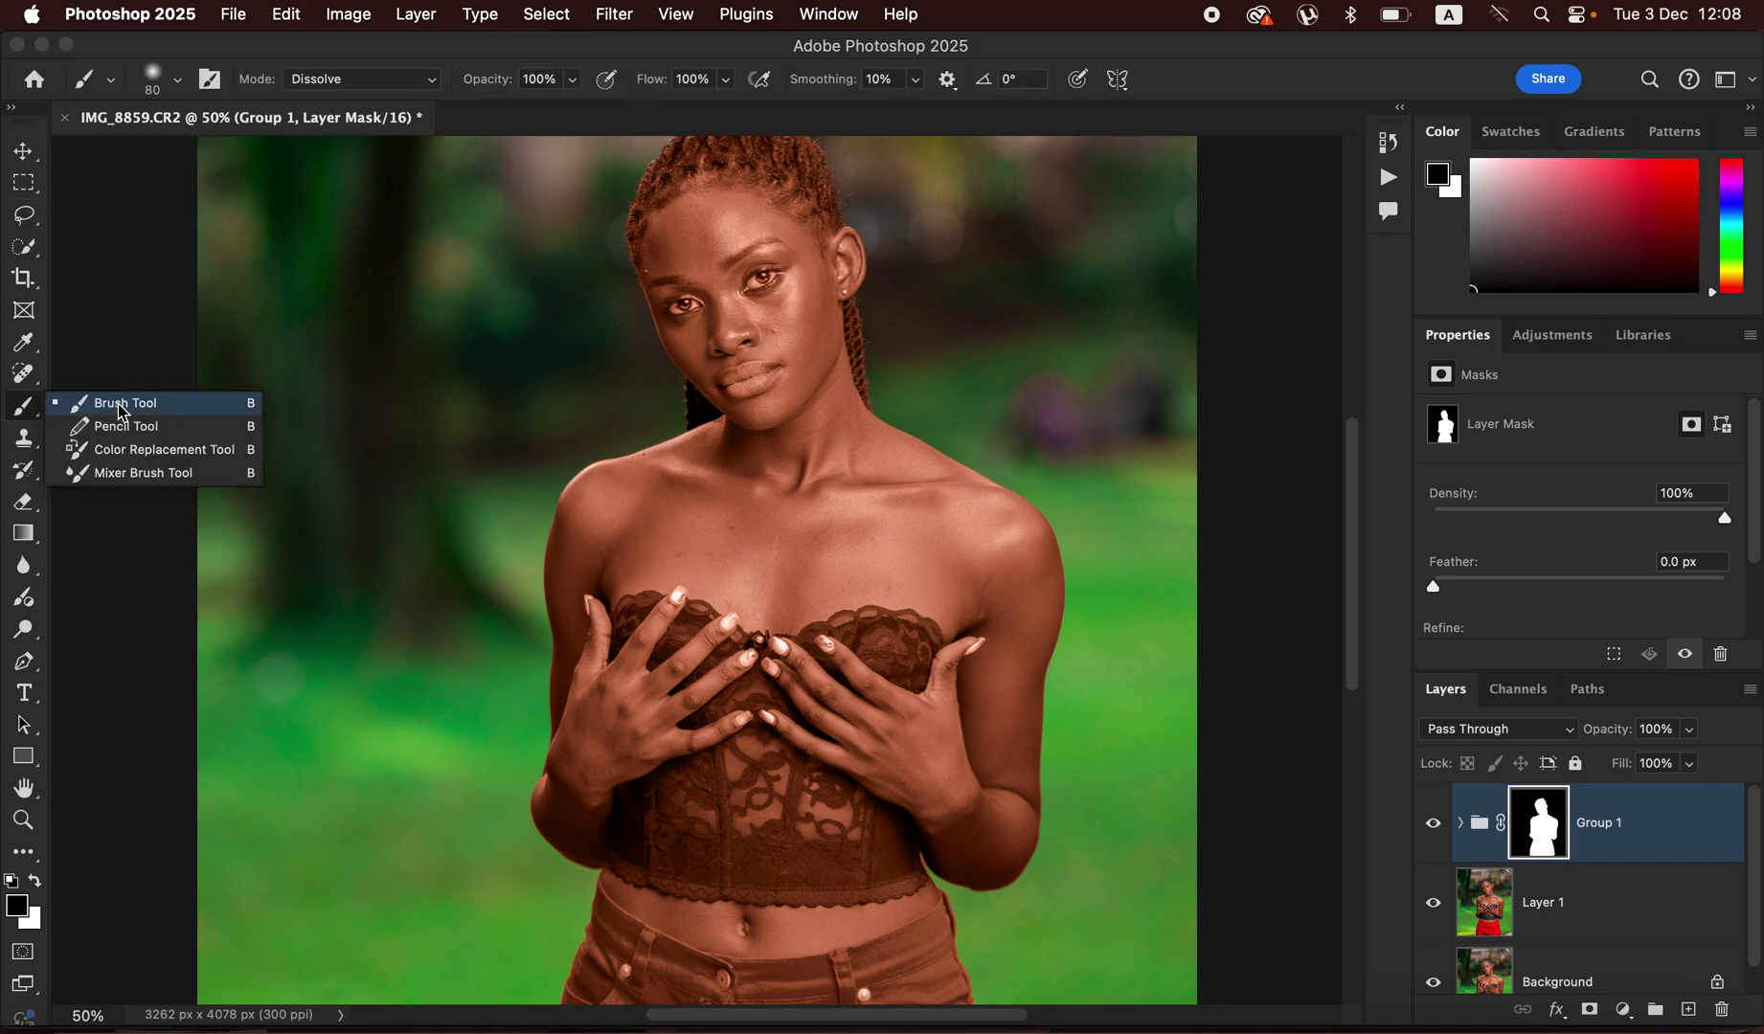
pyautogui.click(123, 406)
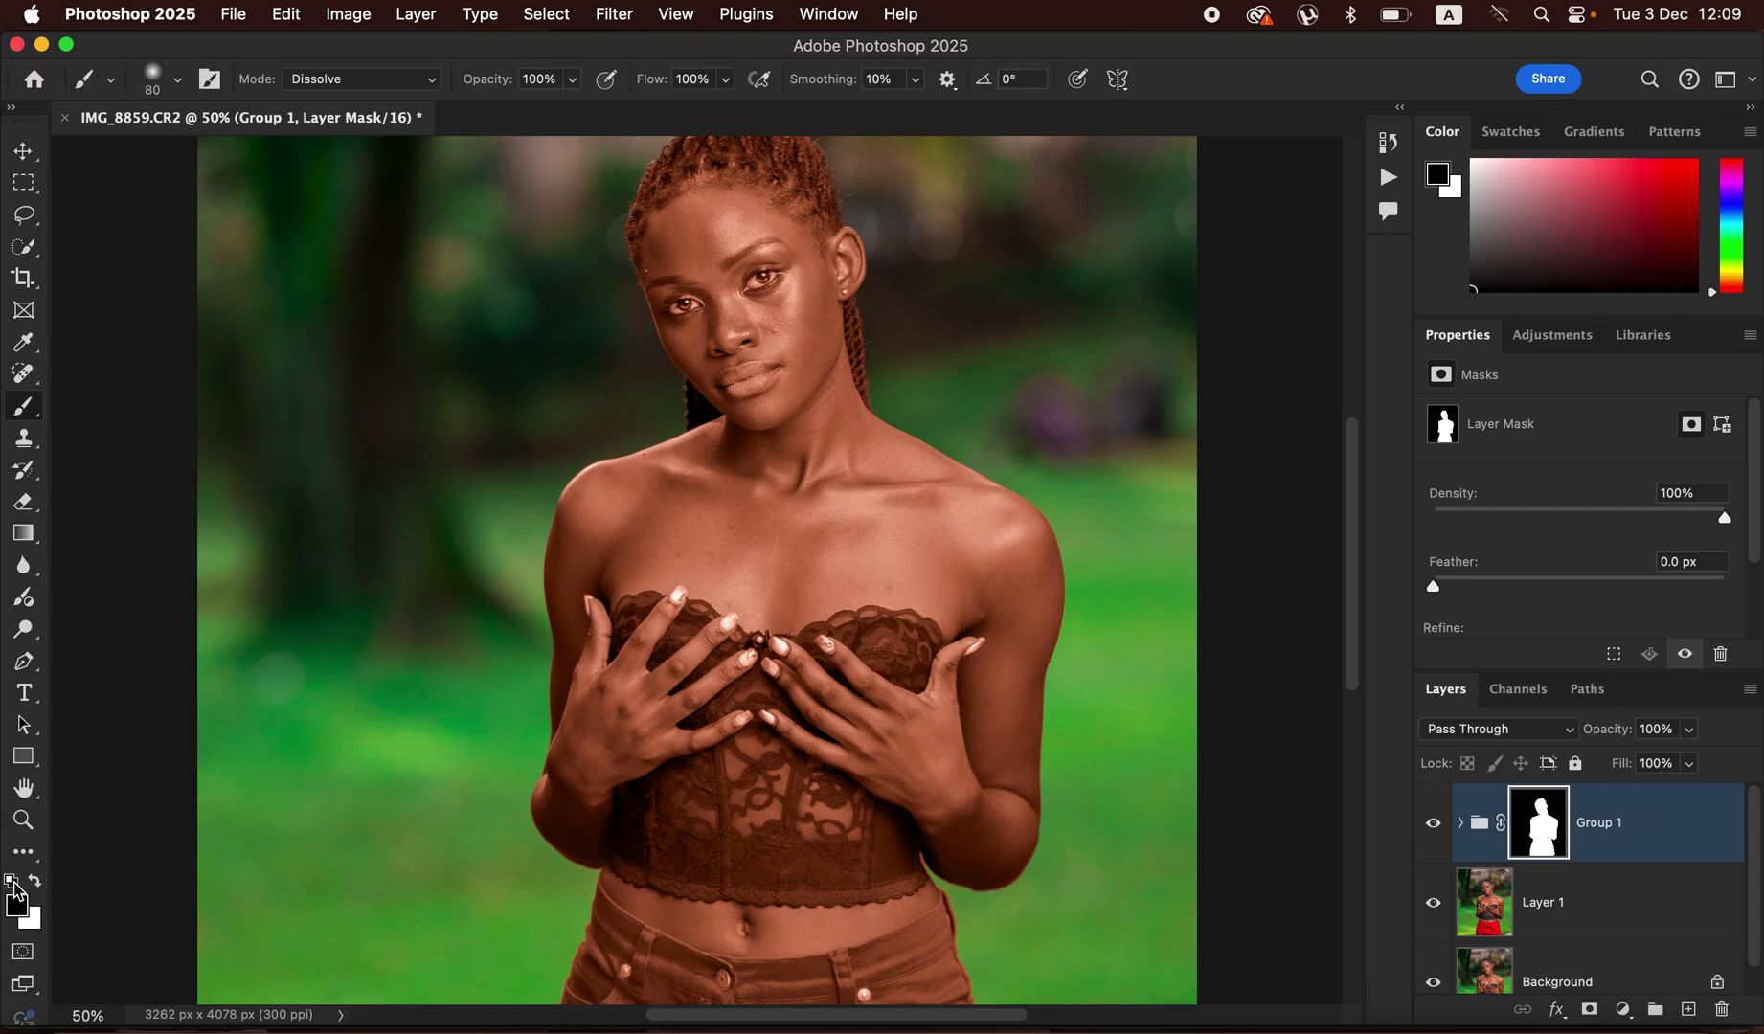
pyautogui.press('x')
pyautogui.click(37, 883)
pyautogui.click(39, 883)
pyautogui.click(38, 884)
pyautogui.click(38, 883)
pyautogui.click(40, 882)
pyautogui.click(40, 881)
pyautogui.click(39, 881)
pyautogui.click(38, 879)
# Choose the Brush tool and set its painting mode to Normal
pyautogui.rightClick(30, 412)
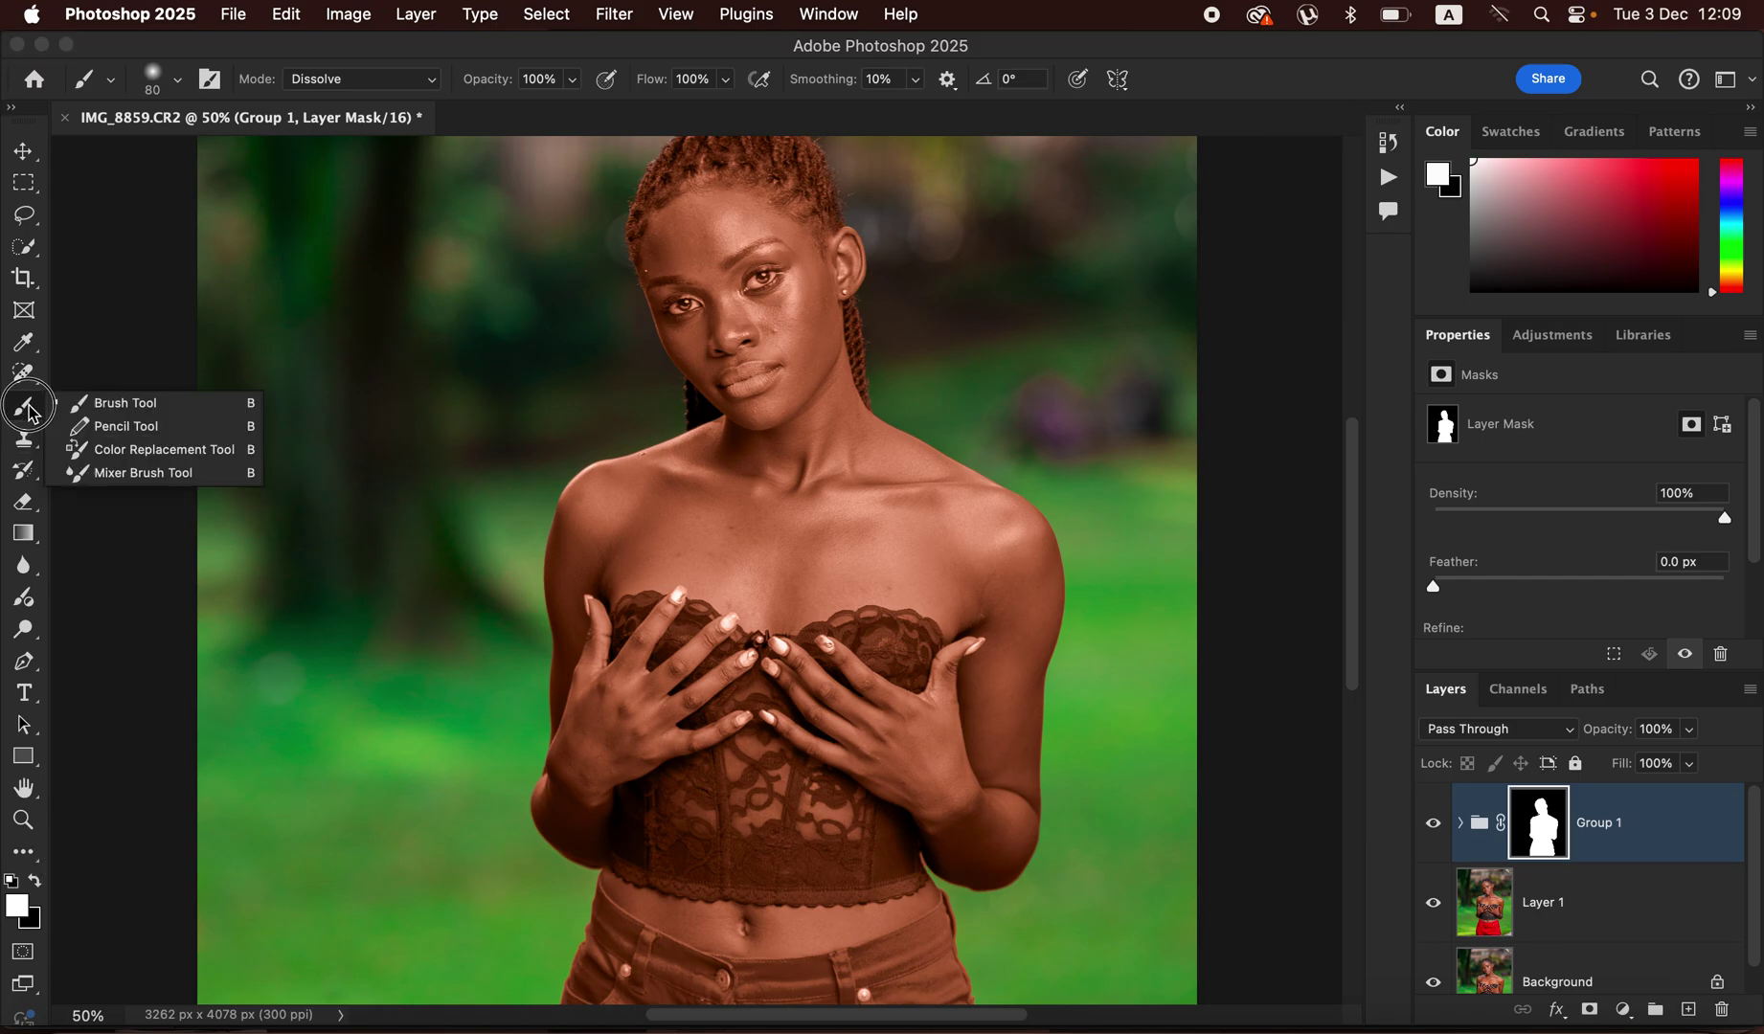
pyautogui.click(121, 402)
pyautogui.click(173, 91)
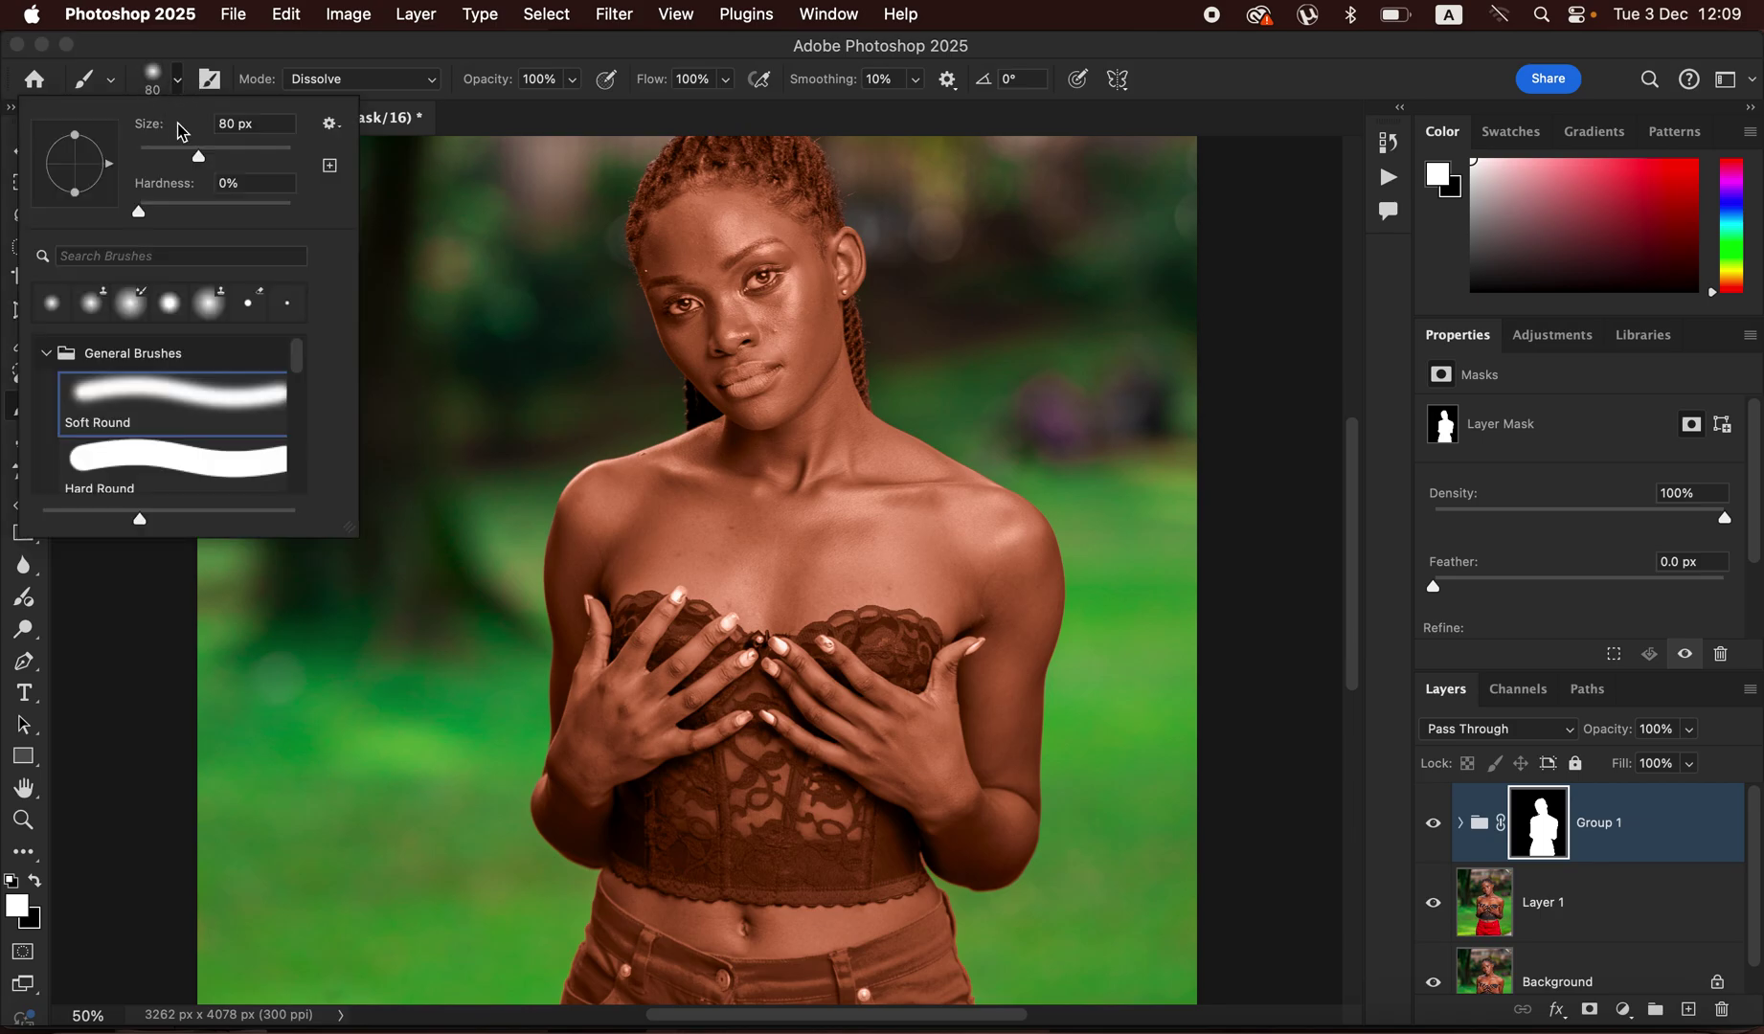
pyautogui.click(171, 89)
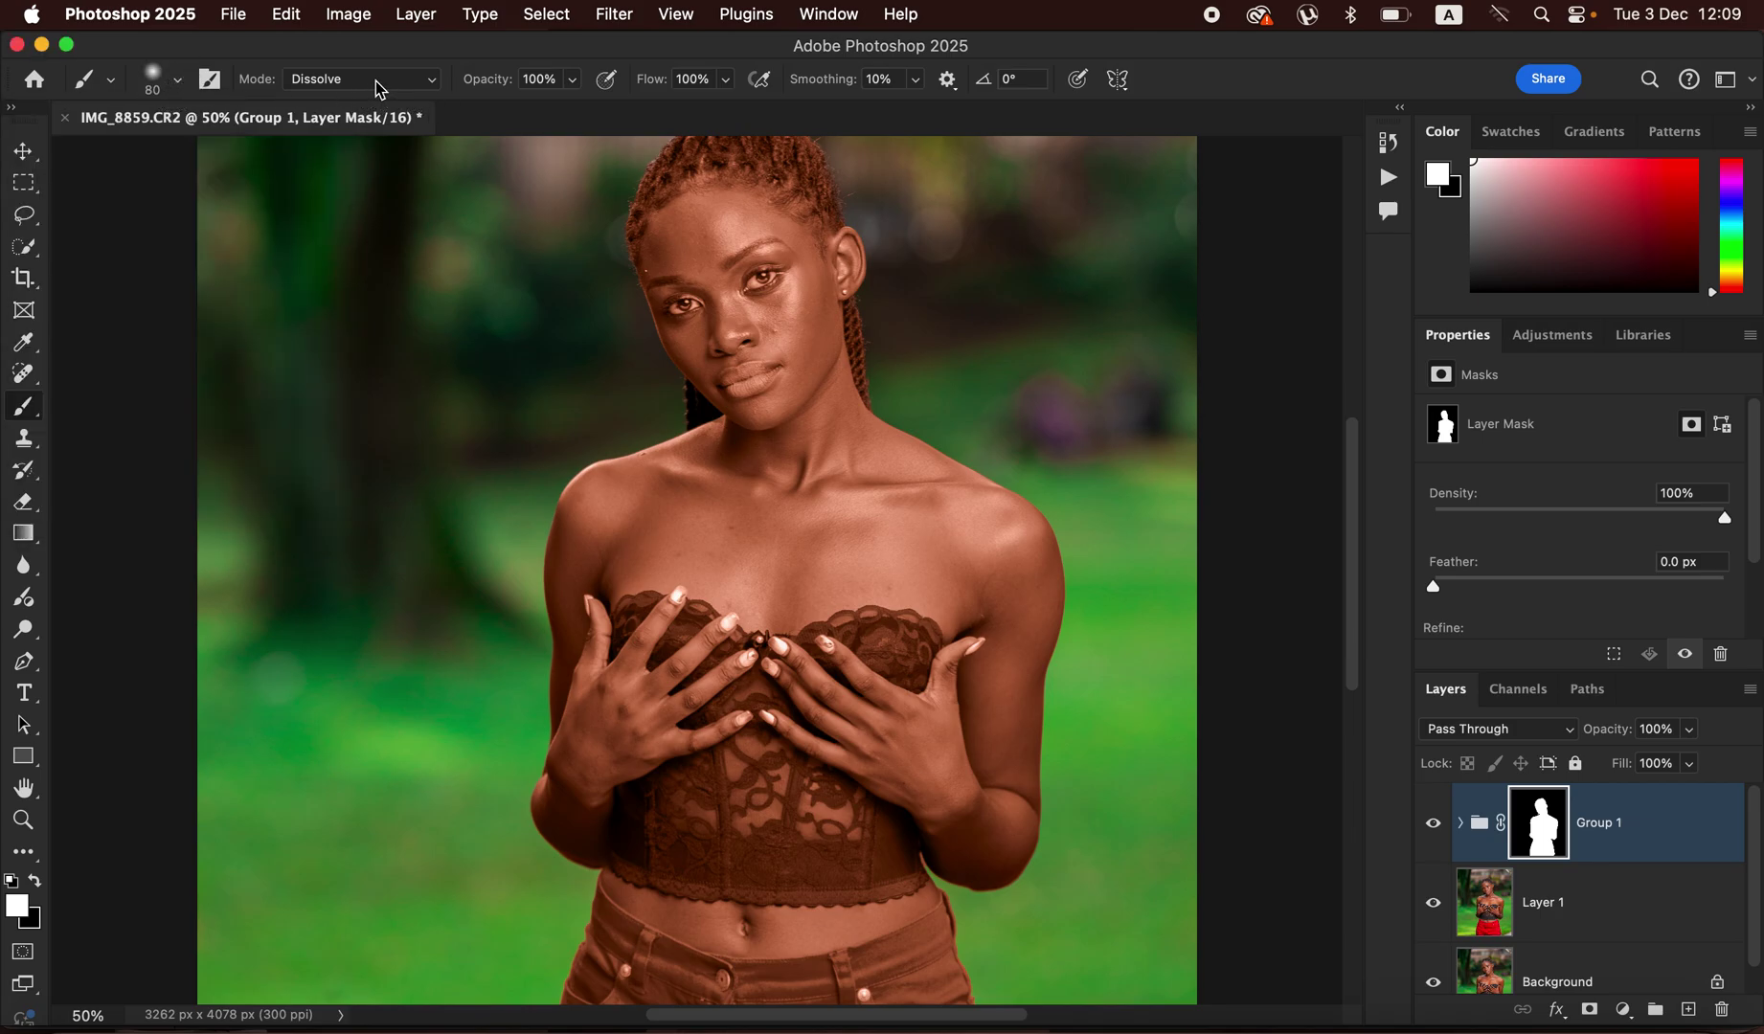
pyautogui.click(376, 81)
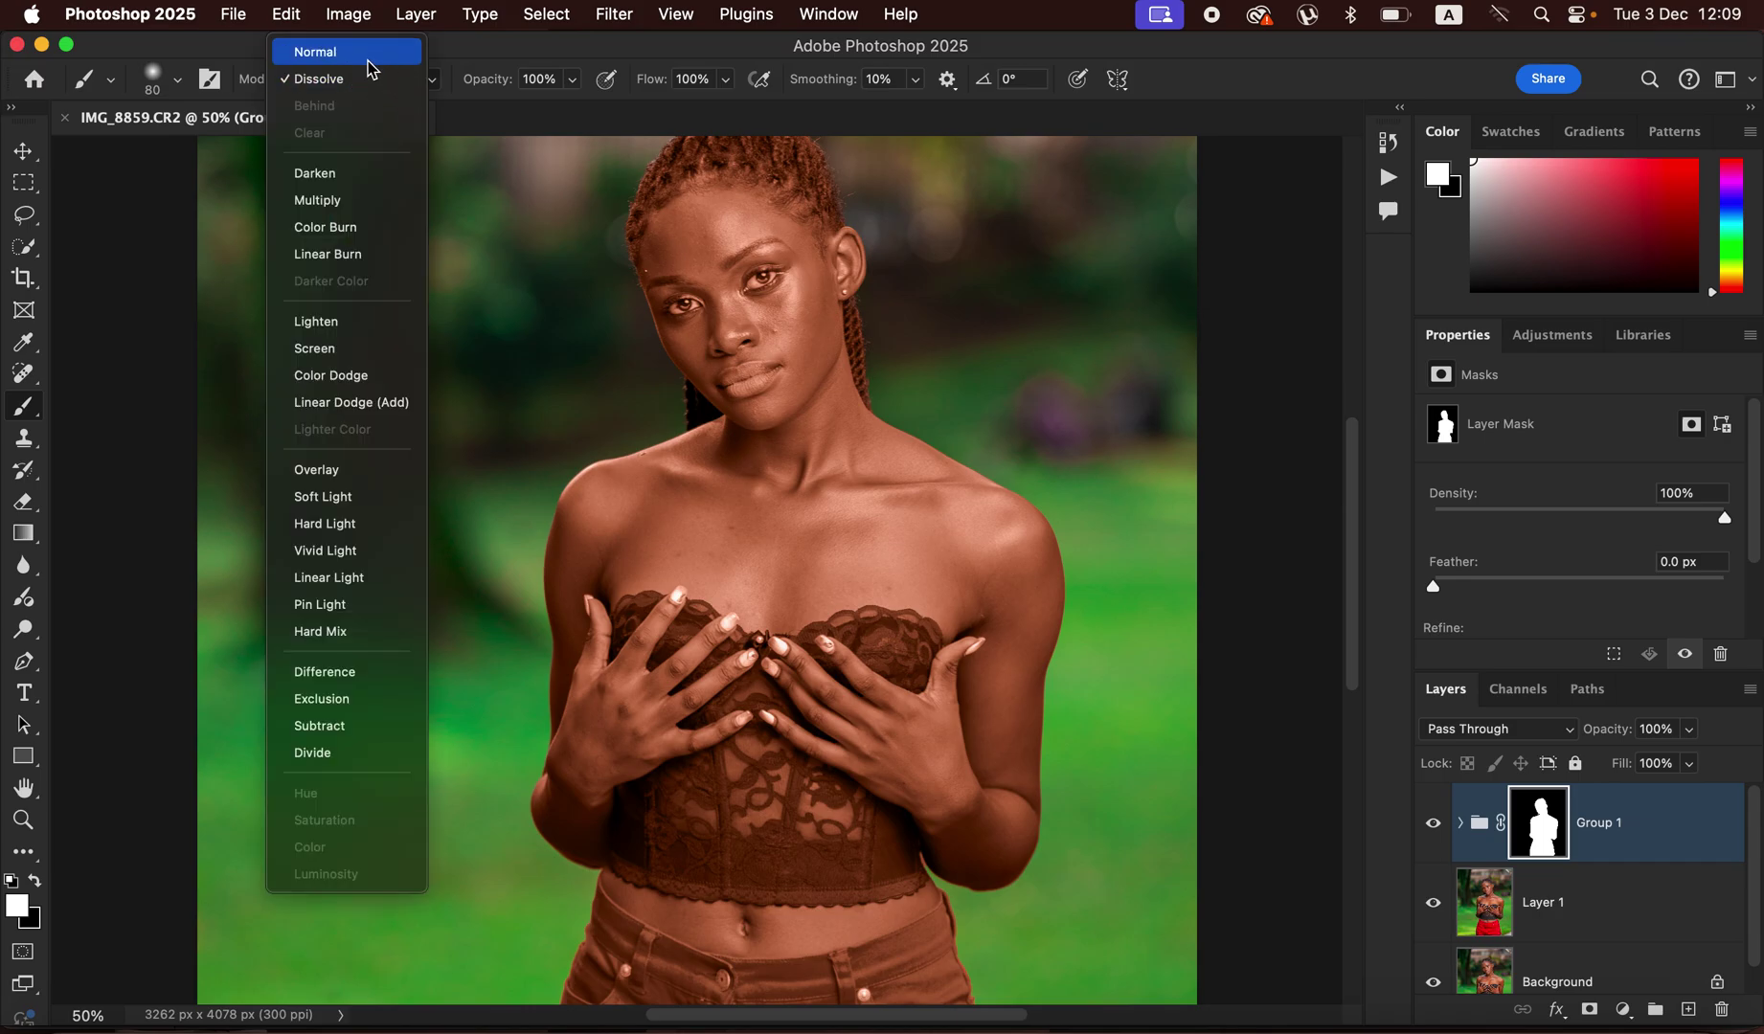
pyautogui.click(367, 57)
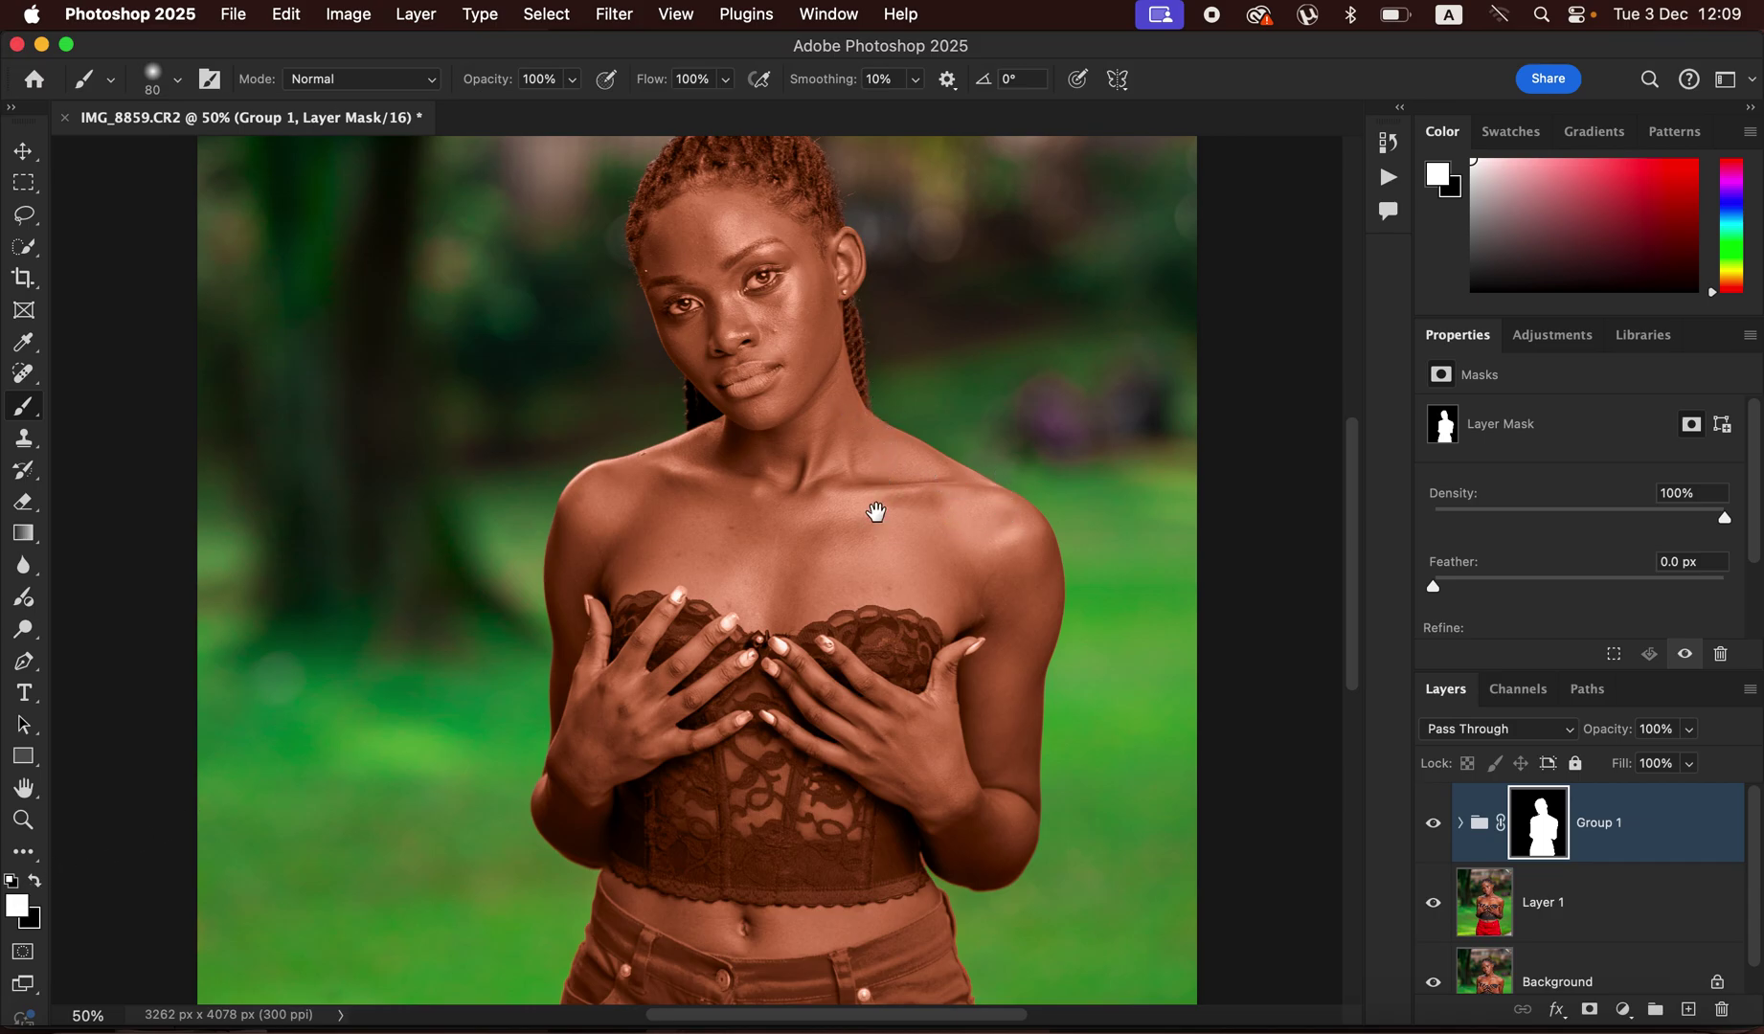
# Paint over the woman's hair with an enlarged black brush on Group 1's mask to remove the skin-tone tint there
pyautogui.moveTo(882, 510); pyautogui.dragTo(898, 573)
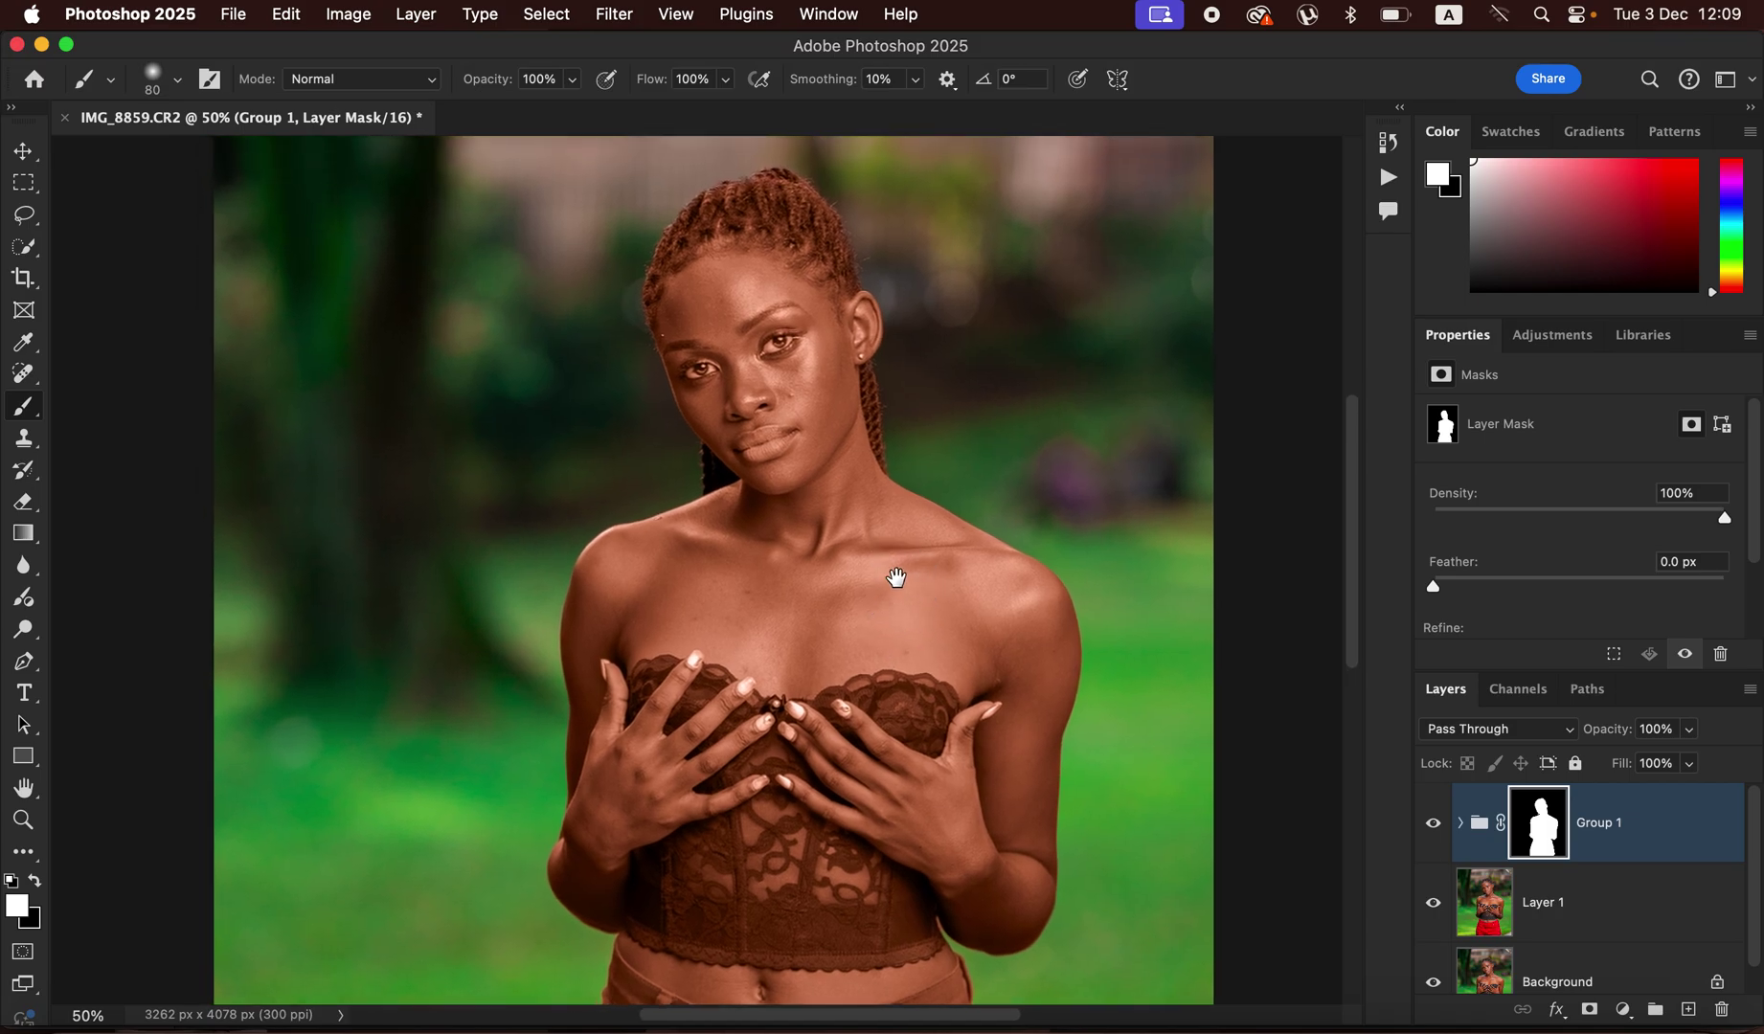
pyautogui.click(34, 880)
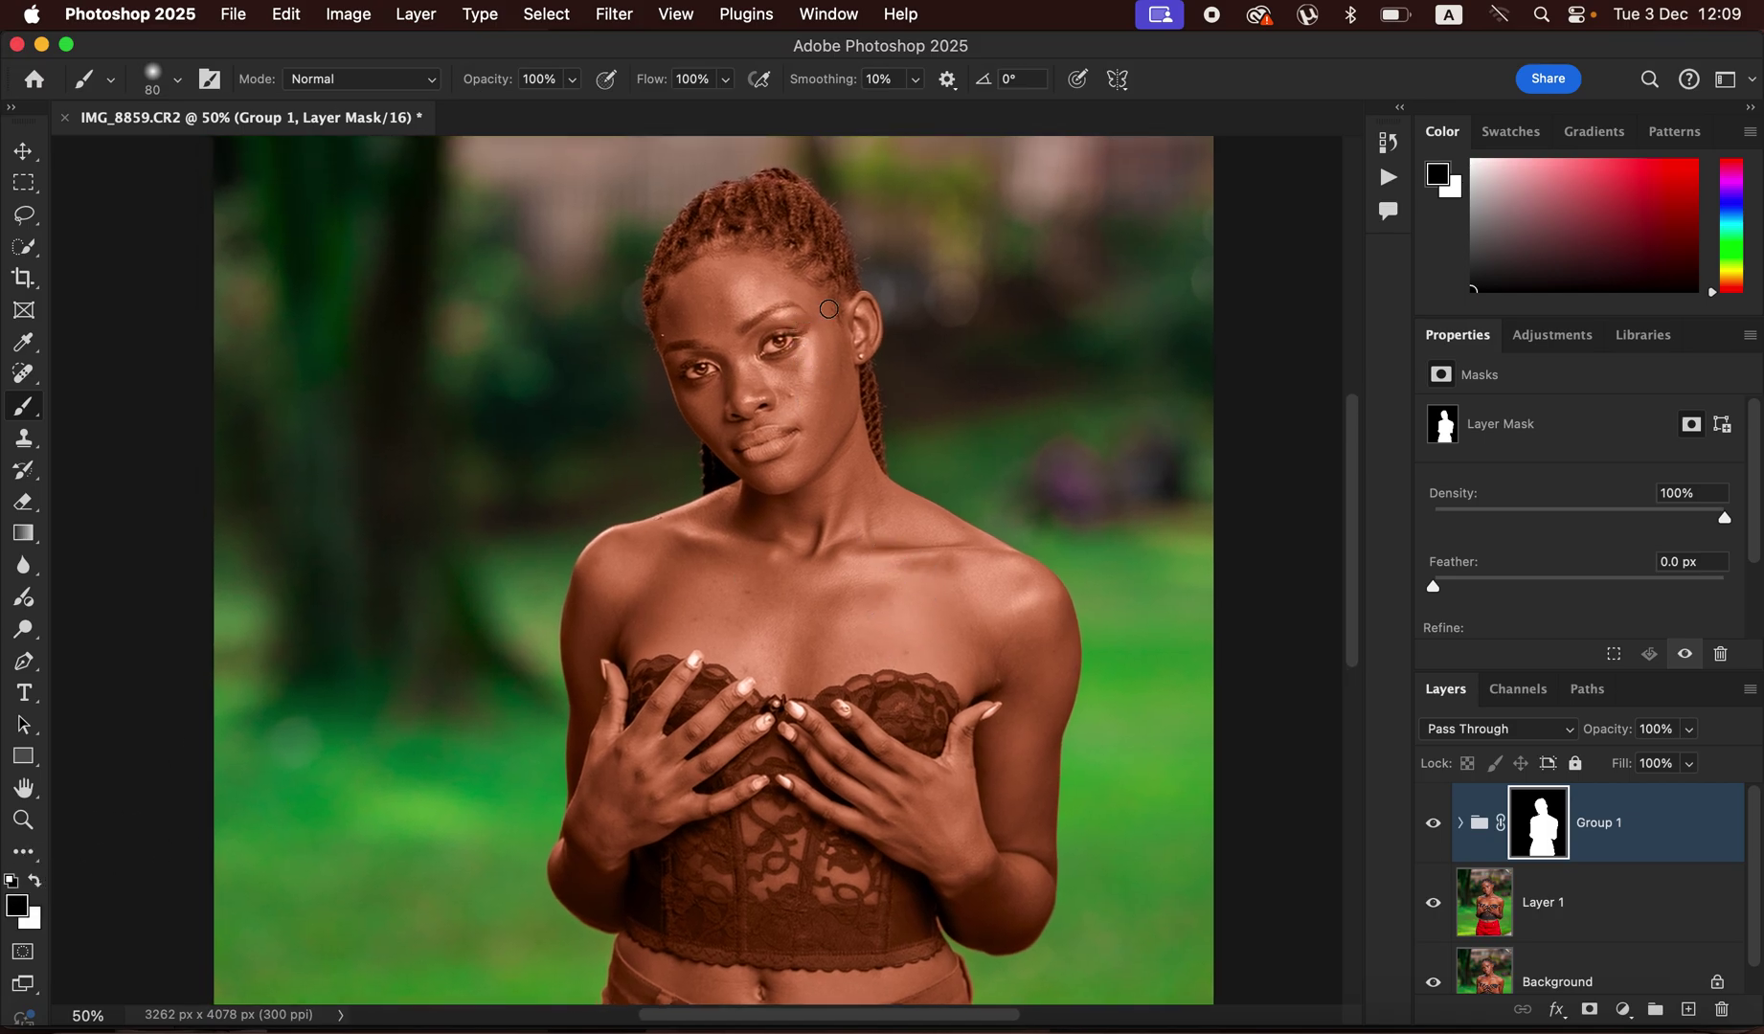
pyautogui.press(']')
pyautogui.press(']')
pyautogui.press(']')
pyautogui.press(']')
pyautogui.moveTo(827, 248)
pyautogui.mouseDown()
pyautogui.moveTo(815, 217)
pyautogui.moveTo(737, 185)
pyautogui.moveTo(760, 193)
pyautogui.moveTo(659, 248)
pyautogui.mouseUp()
# Paint black over the shorts on Group 1's mask, refining the waistband edge with a 100 px brush
pyautogui.moveTo(886, 814); pyautogui.dragTo(882, 591)
pyautogui.moveTo(929, 744)
pyautogui.mouseDown()
pyautogui.moveTo(766, 805)
pyautogui.moveTo(774, 786)
pyautogui.moveTo(623, 776)
pyautogui.moveTo(586, 736)
pyautogui.moveTo(779, 810)
pyautogui.moveTo(740, 833)
pyautogui.moveTo(892, 830)
pyautogui.moveTo(939, 933)
pyautogui.moveTo(972, 905)
pyautogui.moveTo(925, 973)
pyautogui.moveTo(884, 980)
pyautogui.moveTo(860, 869)
pyautogui.moveTo(837, 859)
pyautogui.moveTo(737, 981)
pyautogui.moveTo(682, 855)
pyautogui.moveTo(603, 915)
pyautogui.moveTo(576, 830)
pyautogui.moveTo(572, 864)
pyautogui.moveTo(647, 924)
pyautogui.moveTo(614, 976)
pyautogui.moveTo(889, 933)
pyautogui.moveTo(777, 975)
pyautogui.moveTo(987, 958)
pyautogui.moveTo(943, 764)
pyautogui.mouseUp()
pyautogui.press('[')
pyautogui.press('[')
pyautogui.press('[')
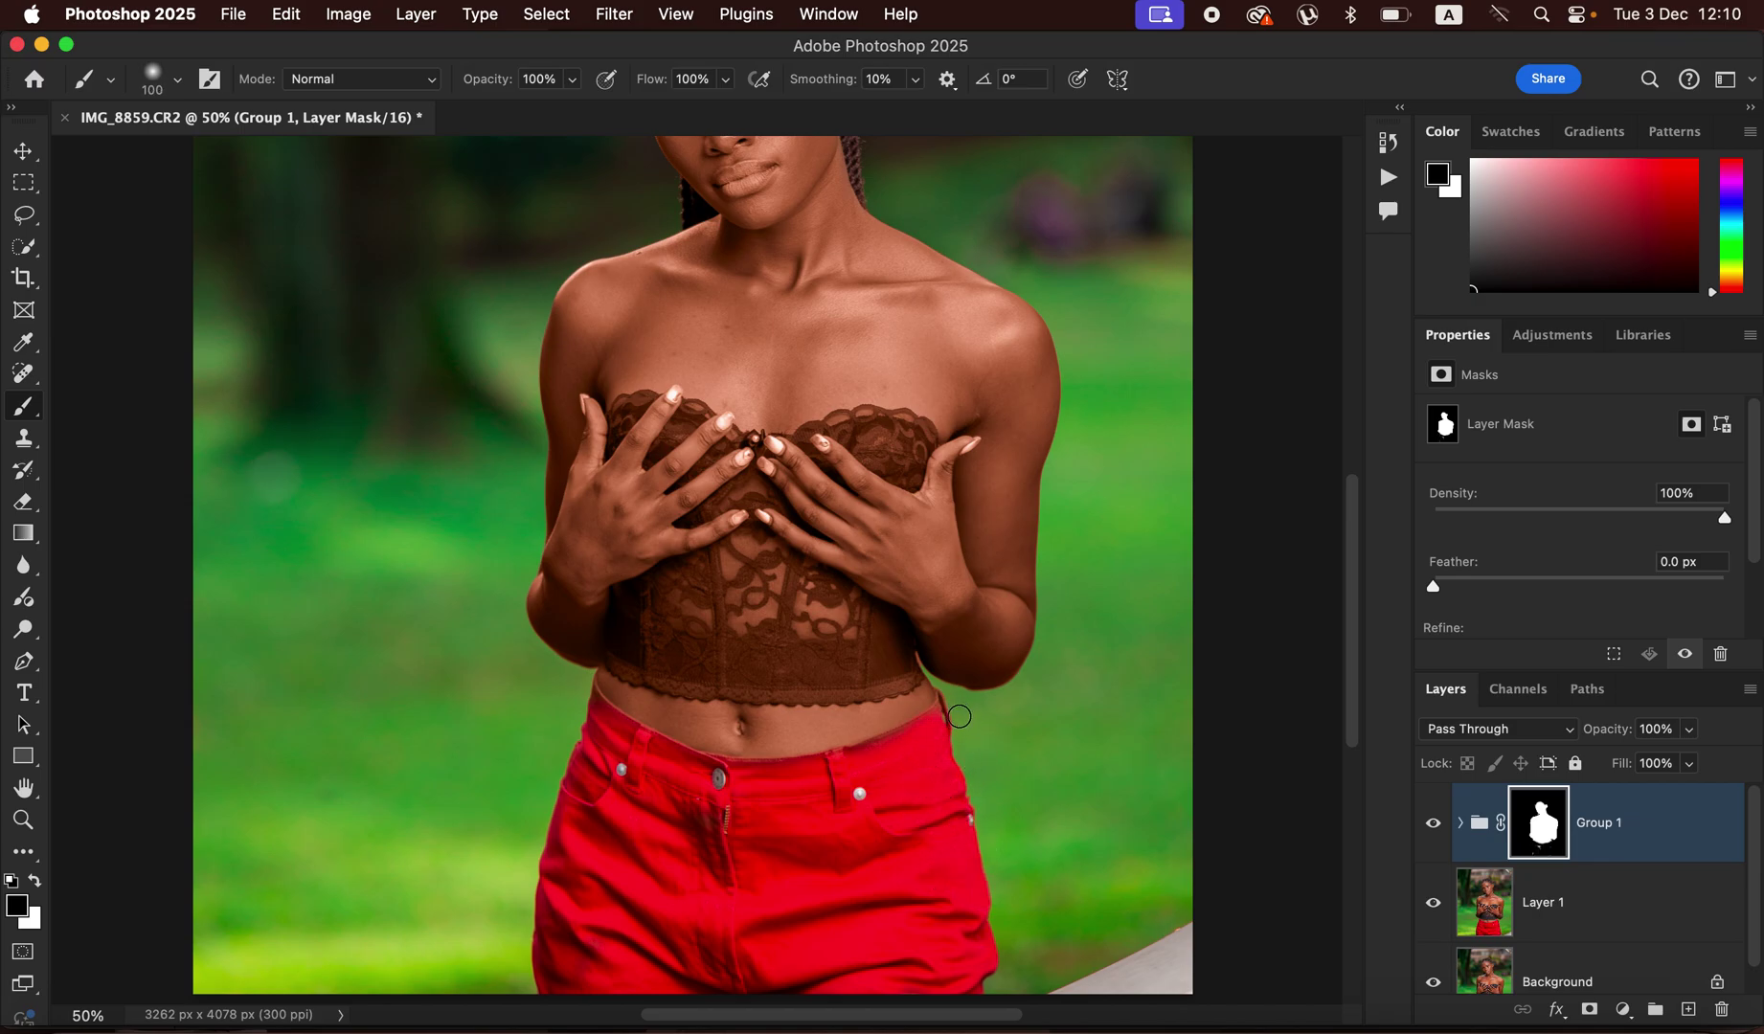
pyautogui.moveTo(953, 711); pyautogui.dragTo(866, 754)
# Paint black over the lace top on Group 1's mask, working around the hands
pyautogui.moveTo(613, 413)
pyautogui.mouseDown()
pyautogui.moveTo(647, 397)
pyautogui.moveTo(609, 419)
pyautogui.moveTo(691, 441)
pyautogui.moveTo(689, 410)
pyautogui.moveTo(651, 457)
pyautogui.moveTo(701, 409)
pyautogui.moveTo(686, 408)
pyautogui.moveTo(736, 499)
pyautogui.moveTo(717, 507)
pyautogui.moveTo(775, 499)
pyautogui.moveTo(738, 491)
pyautogui.moveTo(733, 439)
pyautogui.moveTo(703, 469)
pyautogui.mouseUp()
pyautogui.moveTo(804, 445)
pyautogui.mouseDown()
pyautogui.moveTo(854, 419)
pyautogui.moveTo(840, 425)
pyautogui.moveTo(865, 450)
pyautogui.moveTo(903, 452)
pyautogui.moveTo(865, 424)
pyautogui.moveTo(912, 420)
pyautogui.moveTo(925, 456)
pyautogui.moveTo(896, 476)
pyautogui.mouseUp()
pyautogui.moveTo(728, 580)
pyautogui.mouseDown()
pyautogui.moveTo(643, 604)
pyautogui.moveTo(626, 654)
pyautogui.moveTo(741, 664)
pyautogui.moveTo(743, 588)
pyautogui.moveTo(716, 570)
pyautogui.moveTo(731, 641)
pyautogui.moveTo(685, 603)
pyautogui.moveTo(720, 554)
pyautogui.moveTo(764, 538)
pyautogui.moveTo(904, 658)
pyautogui.moveTo(812, 683)
pyautogui.moveTo(842, 686)
pyautogui.moveTo(612, 659)
pyautogui.moveTo(714, 682)
pyautogui.moveTo(845, 645)
pyautogui.moveTo(829, 600)
pyautogui.moveTo(720, 593)
pyautogui.moveTo(751, 602)
pyautogui.moveTo(754, 558)
pyautogui.moveTo(736, 556)
pyautogui.moveTo(846, 634)
pyautogui.moveTo(895, 641)
pyautogui.moveTo(903, 667)
pyautogui.moveTo(869, 676)
pyautogui.moveTo(904, 681)
pyautogui.moveTo(657, 632)
pyautogui.moveTo(841, 656)
pyautogui.moveTo(805, 625)
pyautogui.mouseUp()
# Mask the fingernails and remaining small areas of the lace top out of Group 1 using a 40 px black brush
pyautogui.press('super+equal')
pyautogui.press('[')
pyautogui.press('[')
pyautogui.press('[')
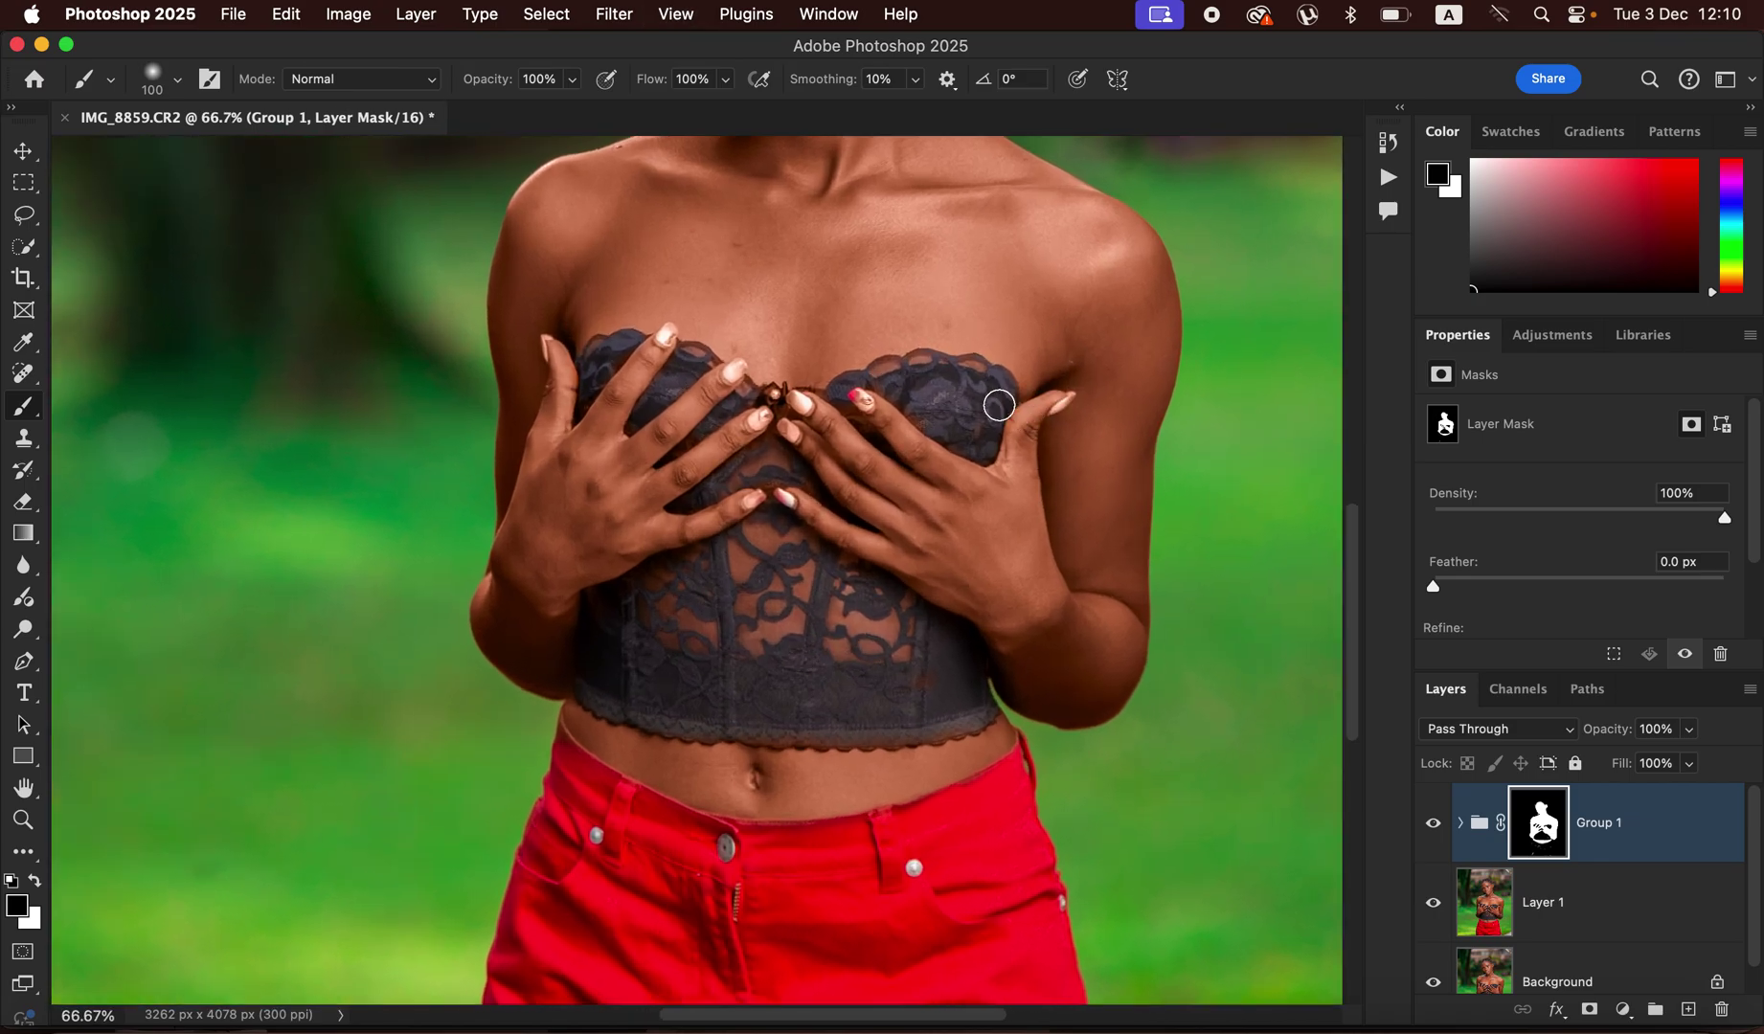
pyautogui.press('[')
pyautogui.press('[')
pyautogui.press('[')
pyautogui.moveTo(771, 486)
pyautogui.mouseDown()
pyautogui.moveTo(766, 393)
pyautogui.moveTo(786, 406)
pyautogui.moveTo(765, 438)
pyautogui.moveTo(804, 426)
pyautogui.moveTo(778, 427)
pyautogui.moveTo(788, 503)
pyautogui.mouseUp()
pyautogui.moveTo(906, 395)
pyautogui.mouseDown()
pyautogui.moveTo(846, 402)
pyautogui.moveTo(880, 439)
pyautogui.moveTo(843, 406)
pyautogui.moveTo(887, 442)
pyautogui.moveTo(883, 382)
pyautogui.moveTo(938, 425)
pyautogui.mouseUp()
pyautogui.press('super+minus')
pyautogui.press('super+minus')
pyautogui.press('super+minus')
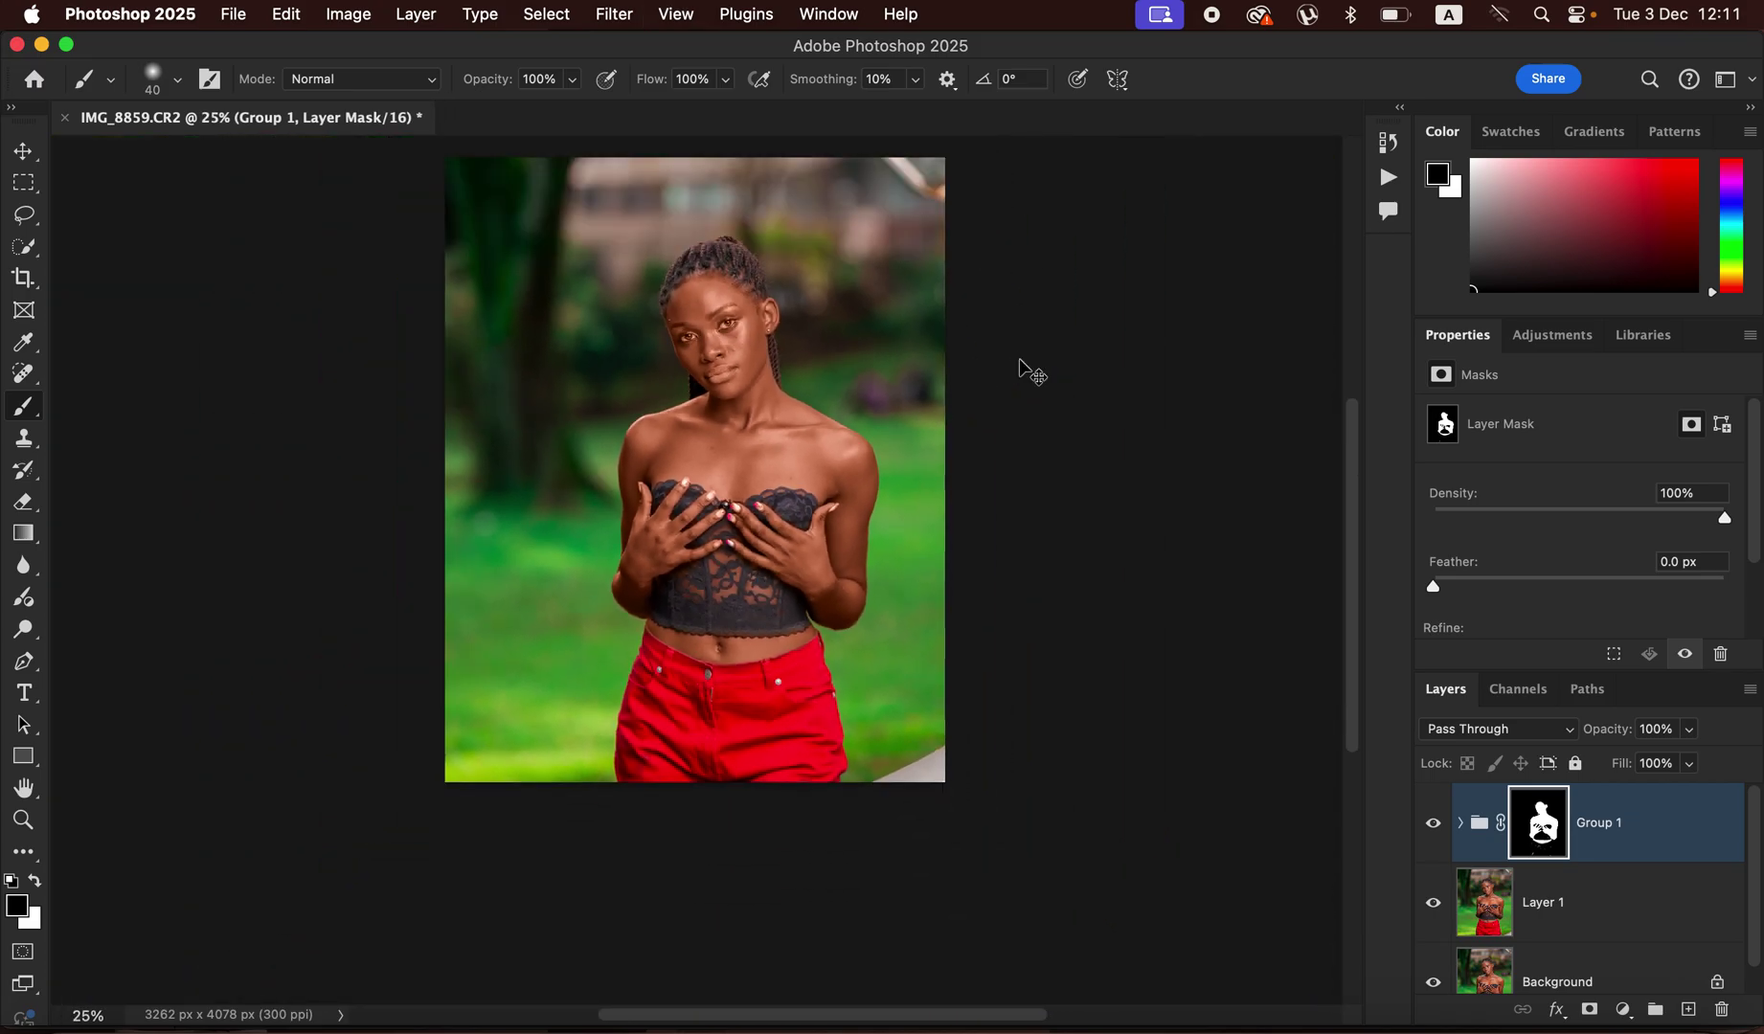
# Paint black over the lips on Group 1's mask with an 80 px brush to restore their natural color
pyautogui.press('super+plus')
pyautogui.press('super+plus')
pyautogui.moveTo(910, 420); pyautogui.dragTo(948, 767)
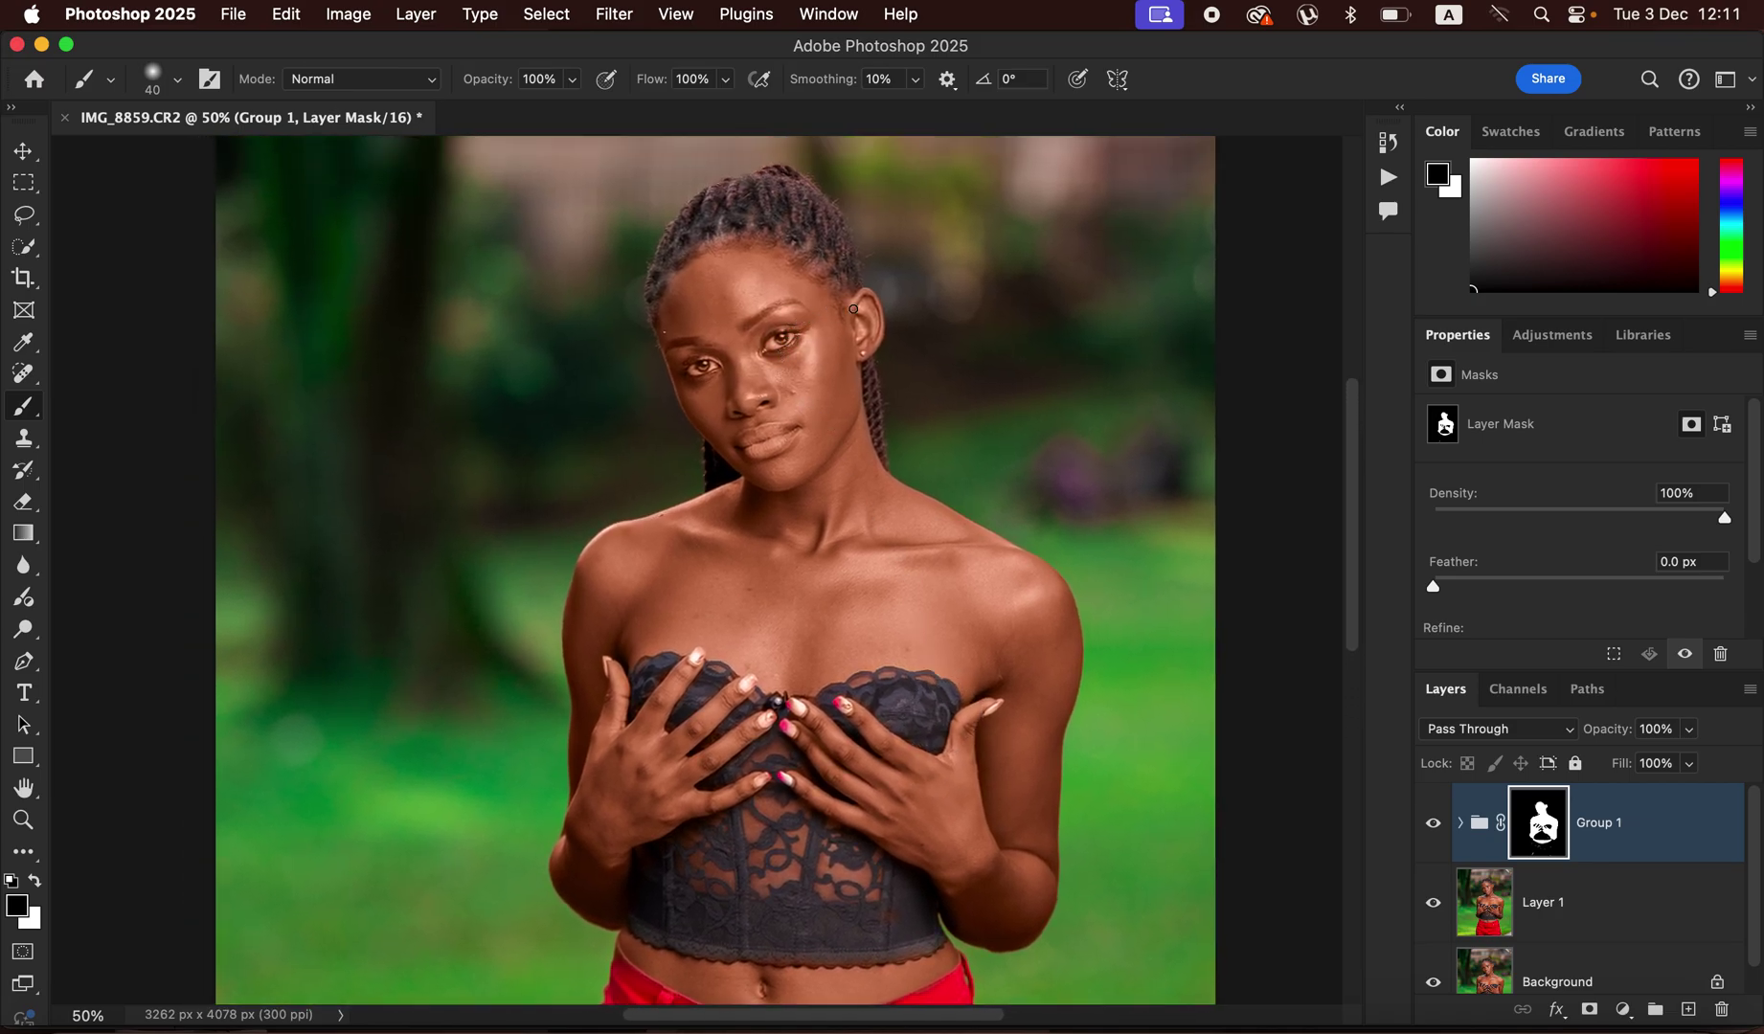
pyautogui.press(']')
pyautogui.moveTo(774, 430)
pyautogui.mouseDown()
pyautogui.moveTo(755, 446)
pyautogui.moveTo(797, 433)
pyautogui.moveTo(753, 446)
pyautogui.moveTo(793, 424)
pyautogui.mouseUp()
pyautogui.press('super+minus')
pyautogui.press('super+minus')
pyautogui.press('super+minus')
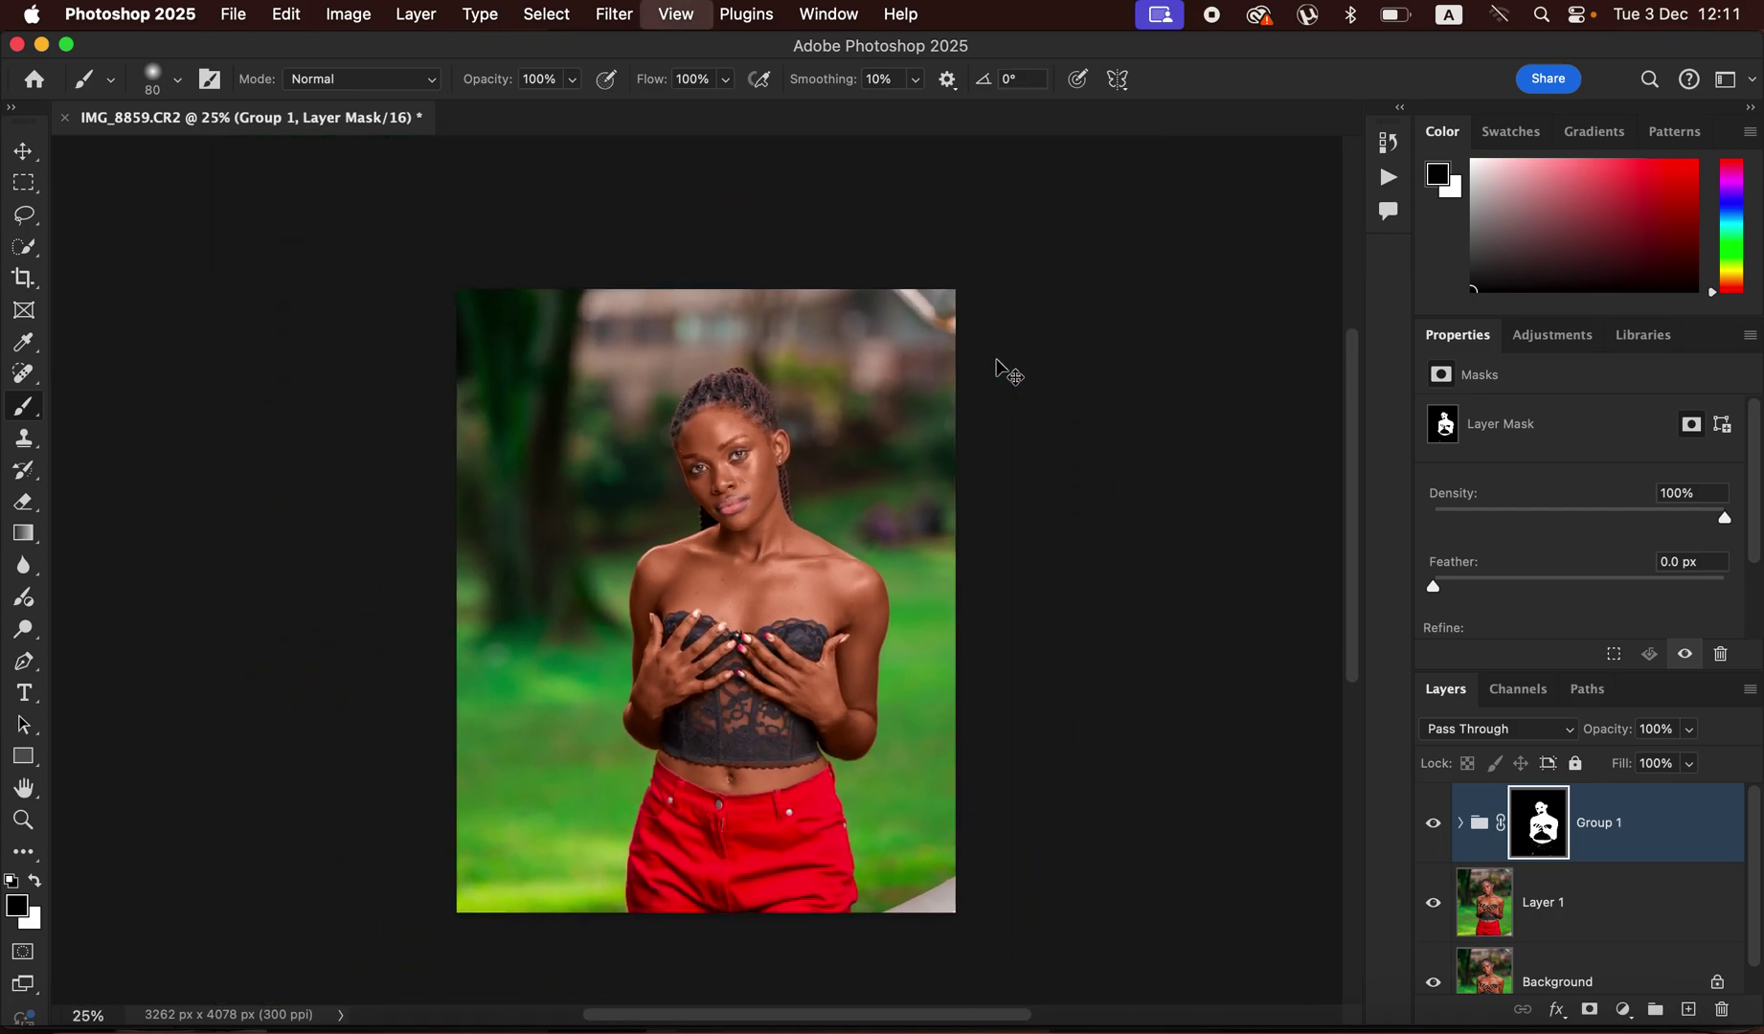
# Toggle Group 1's visibility to compare the portrait with and without the skin-tone effect
pyautogui.press('super+plus')
pyautogui.press('super+plus')
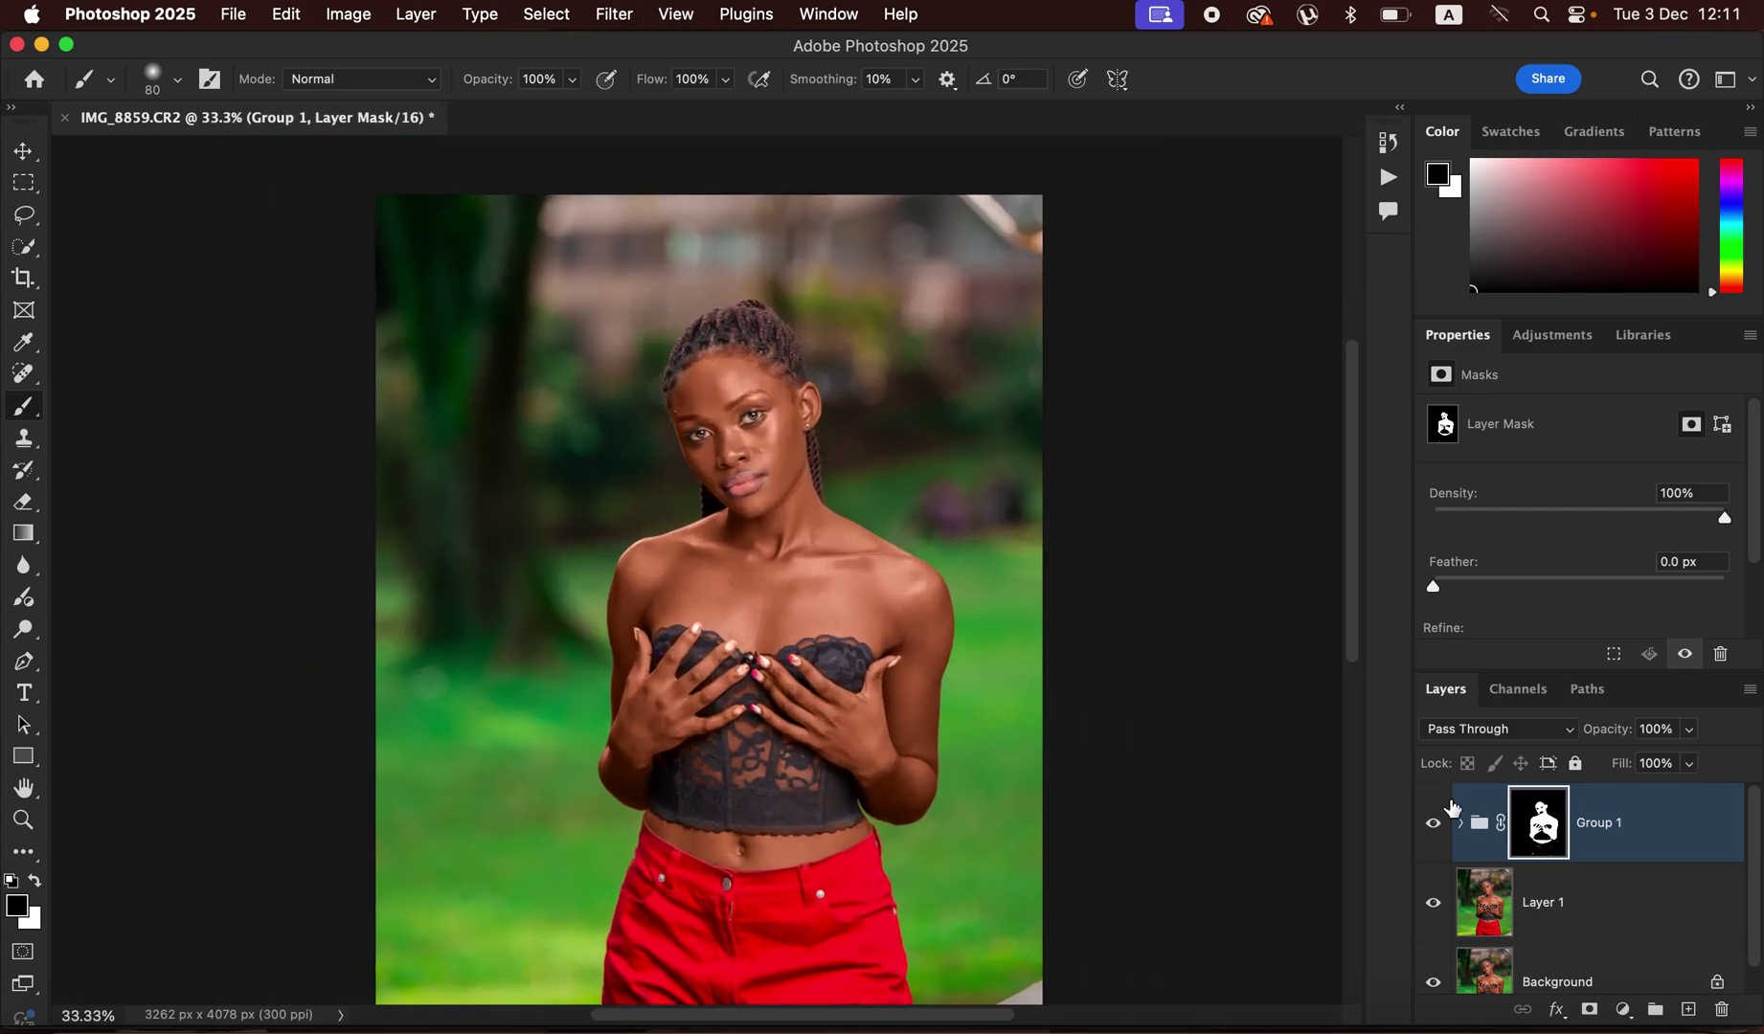
pyautogui.click(1434, 826)
pyautogui.click(1434, 826)
pyautogui.click(1435, 825)
pyautogui.click(1436, 826)
pyautogui.click(1436, 826)
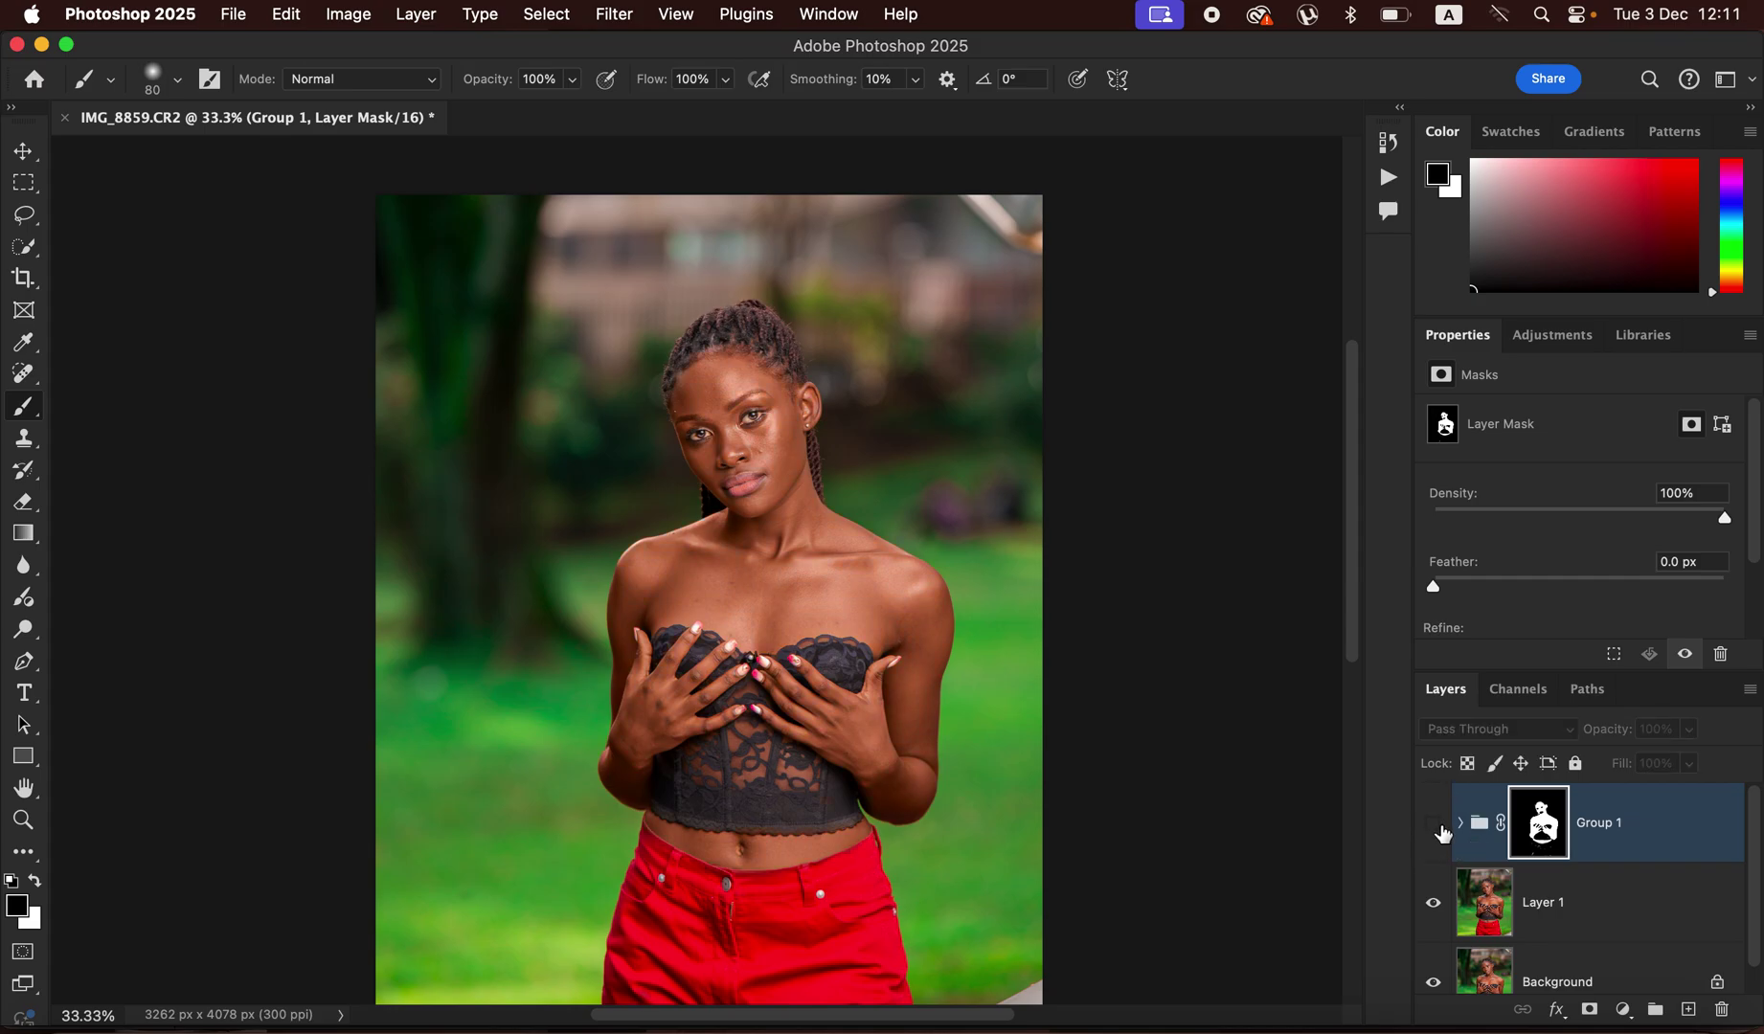
pyautogui.click(1436, 826)
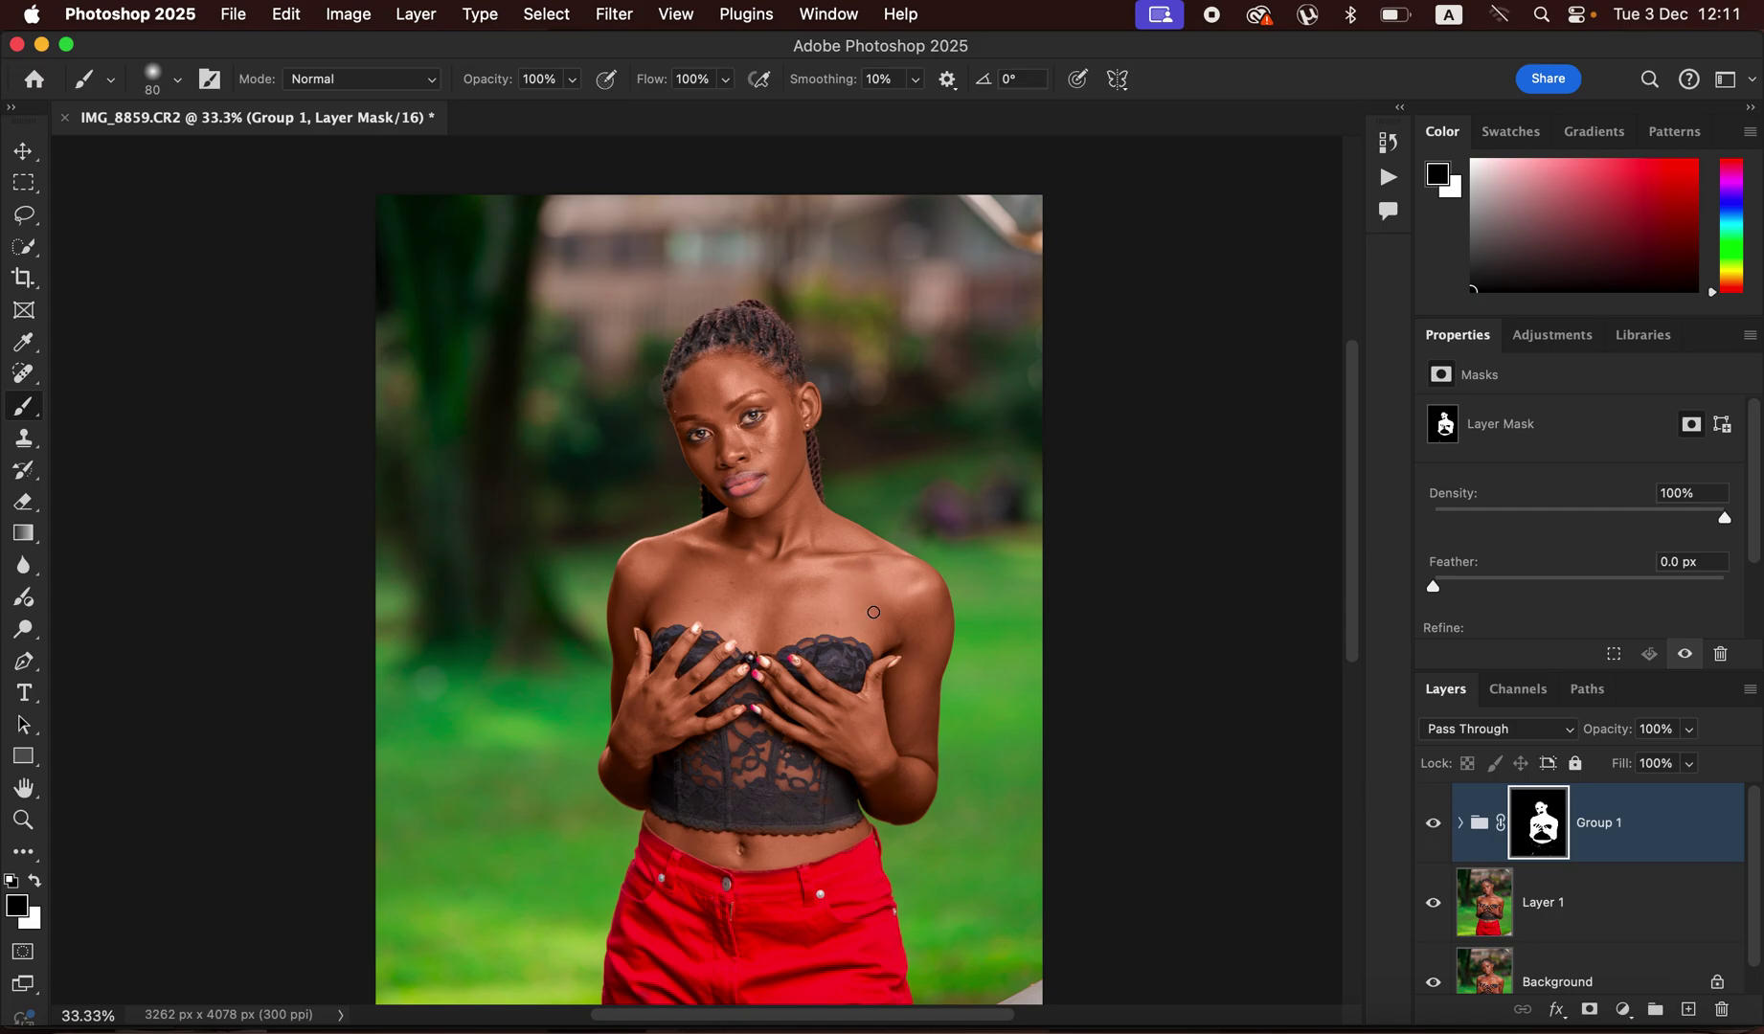
# Set Group 1's opacity to 85% and add a Selective Color adjustment layer above it
pyautogui.click(1691, 731)
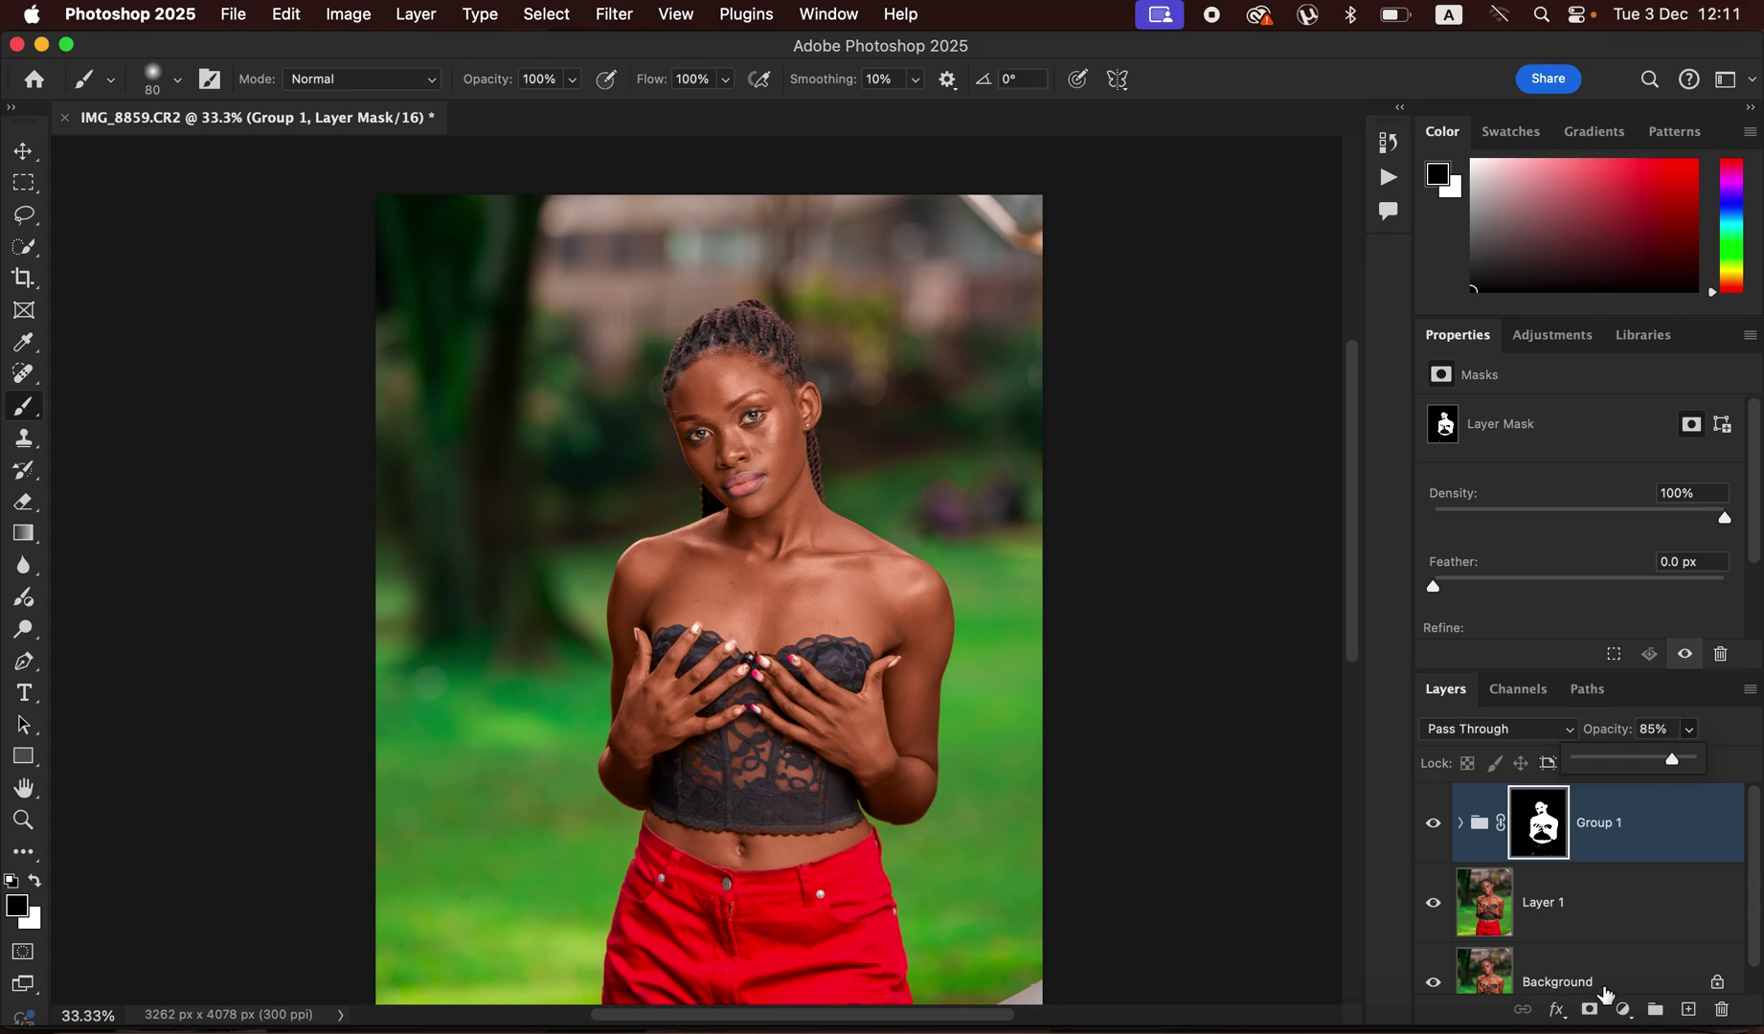
pyautogui.click(1623, 1013)
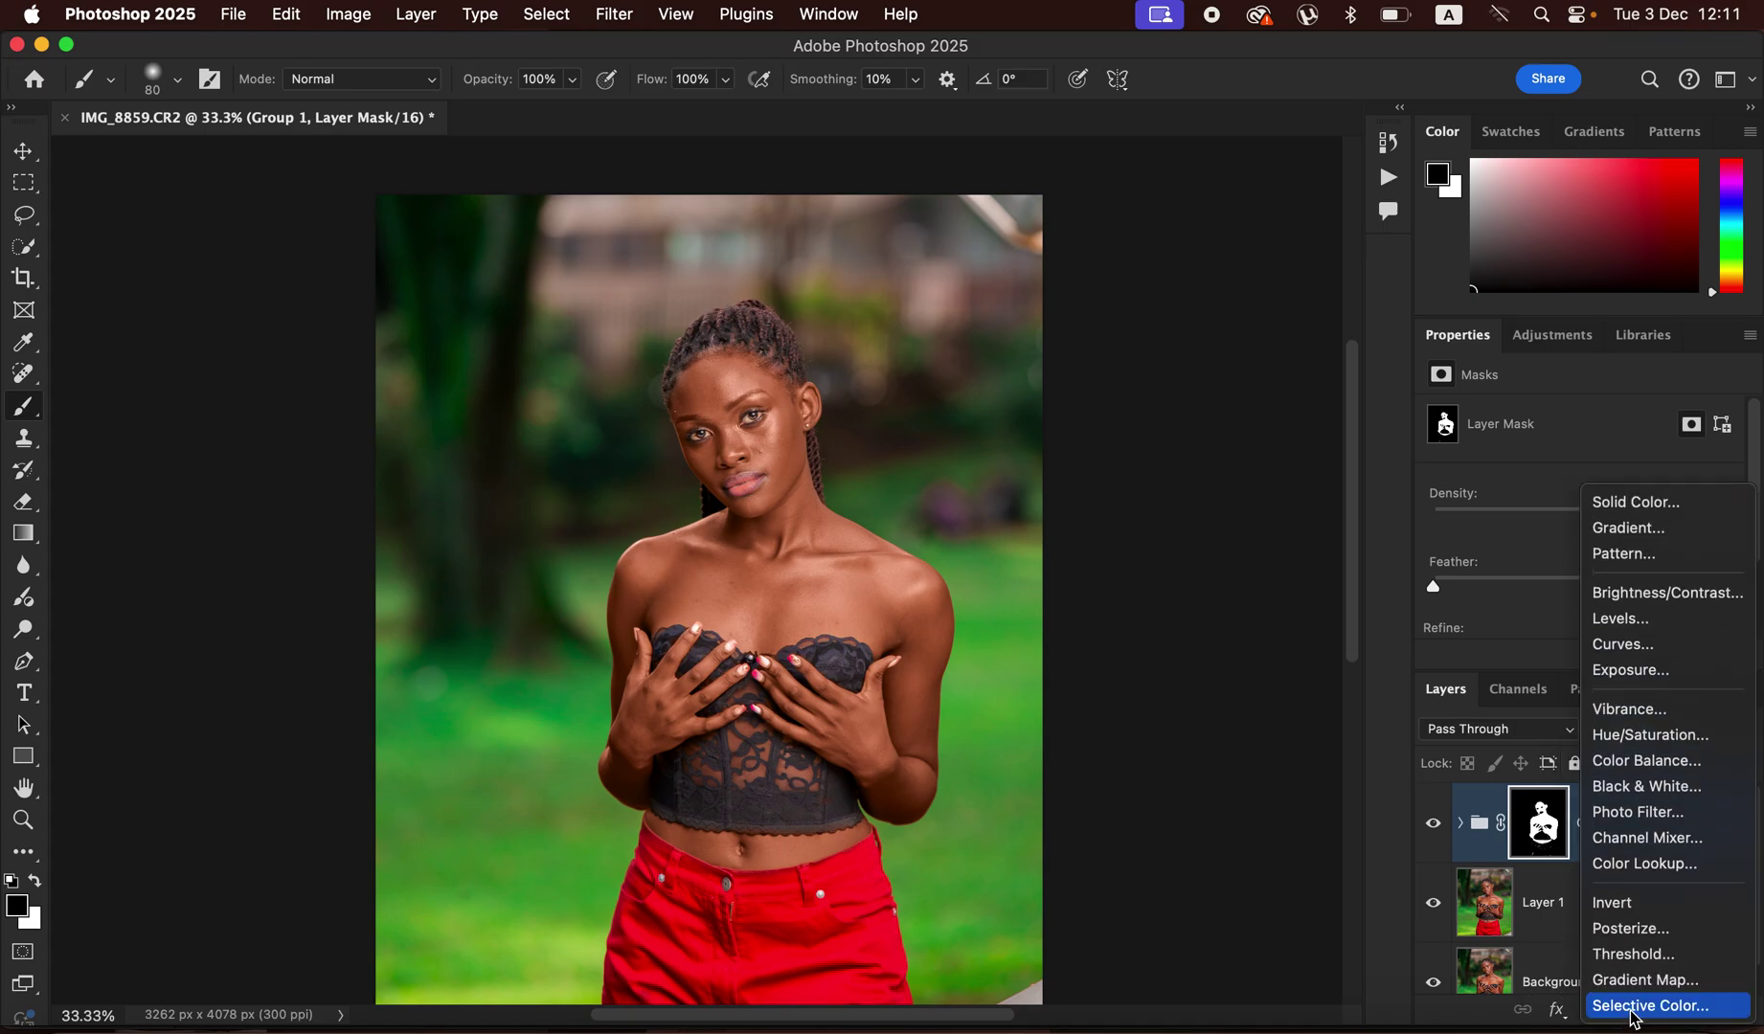
pyautogui.click(1632, 1008)
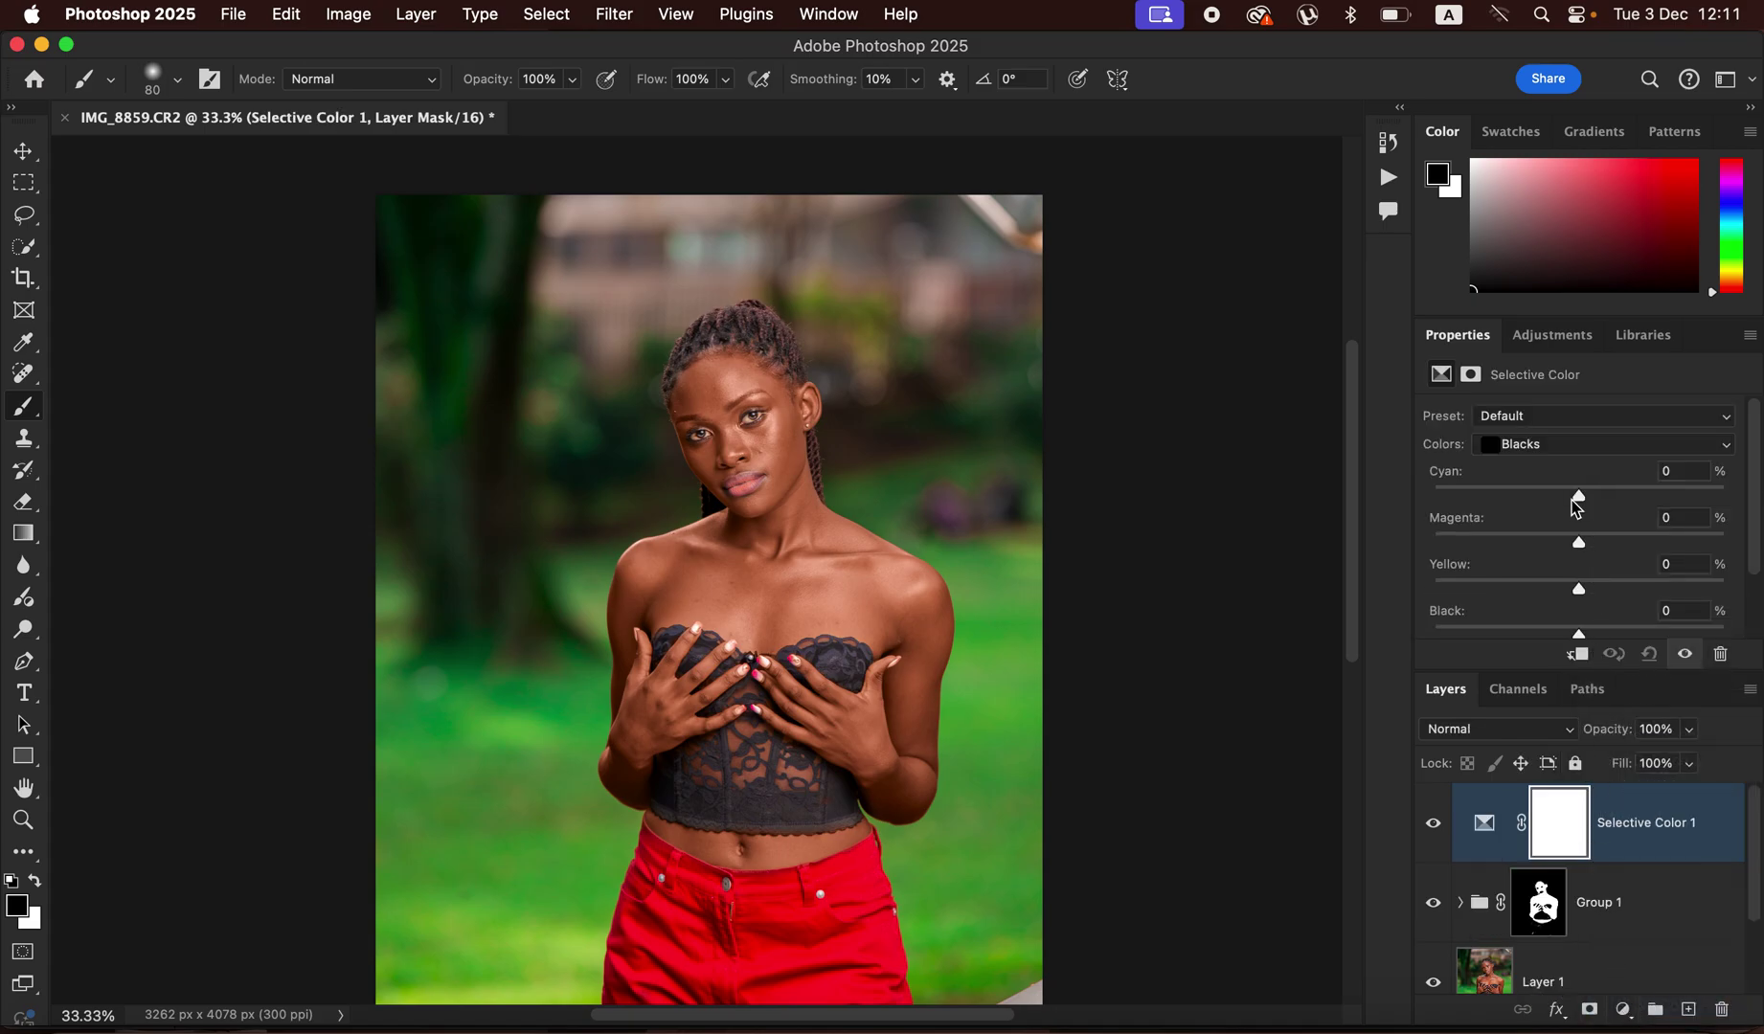
# Set Cyan to +11% for the Blacks in the Selective Color adjustment and fine-tune their Black amount
pyautogui.click(1564, 450)
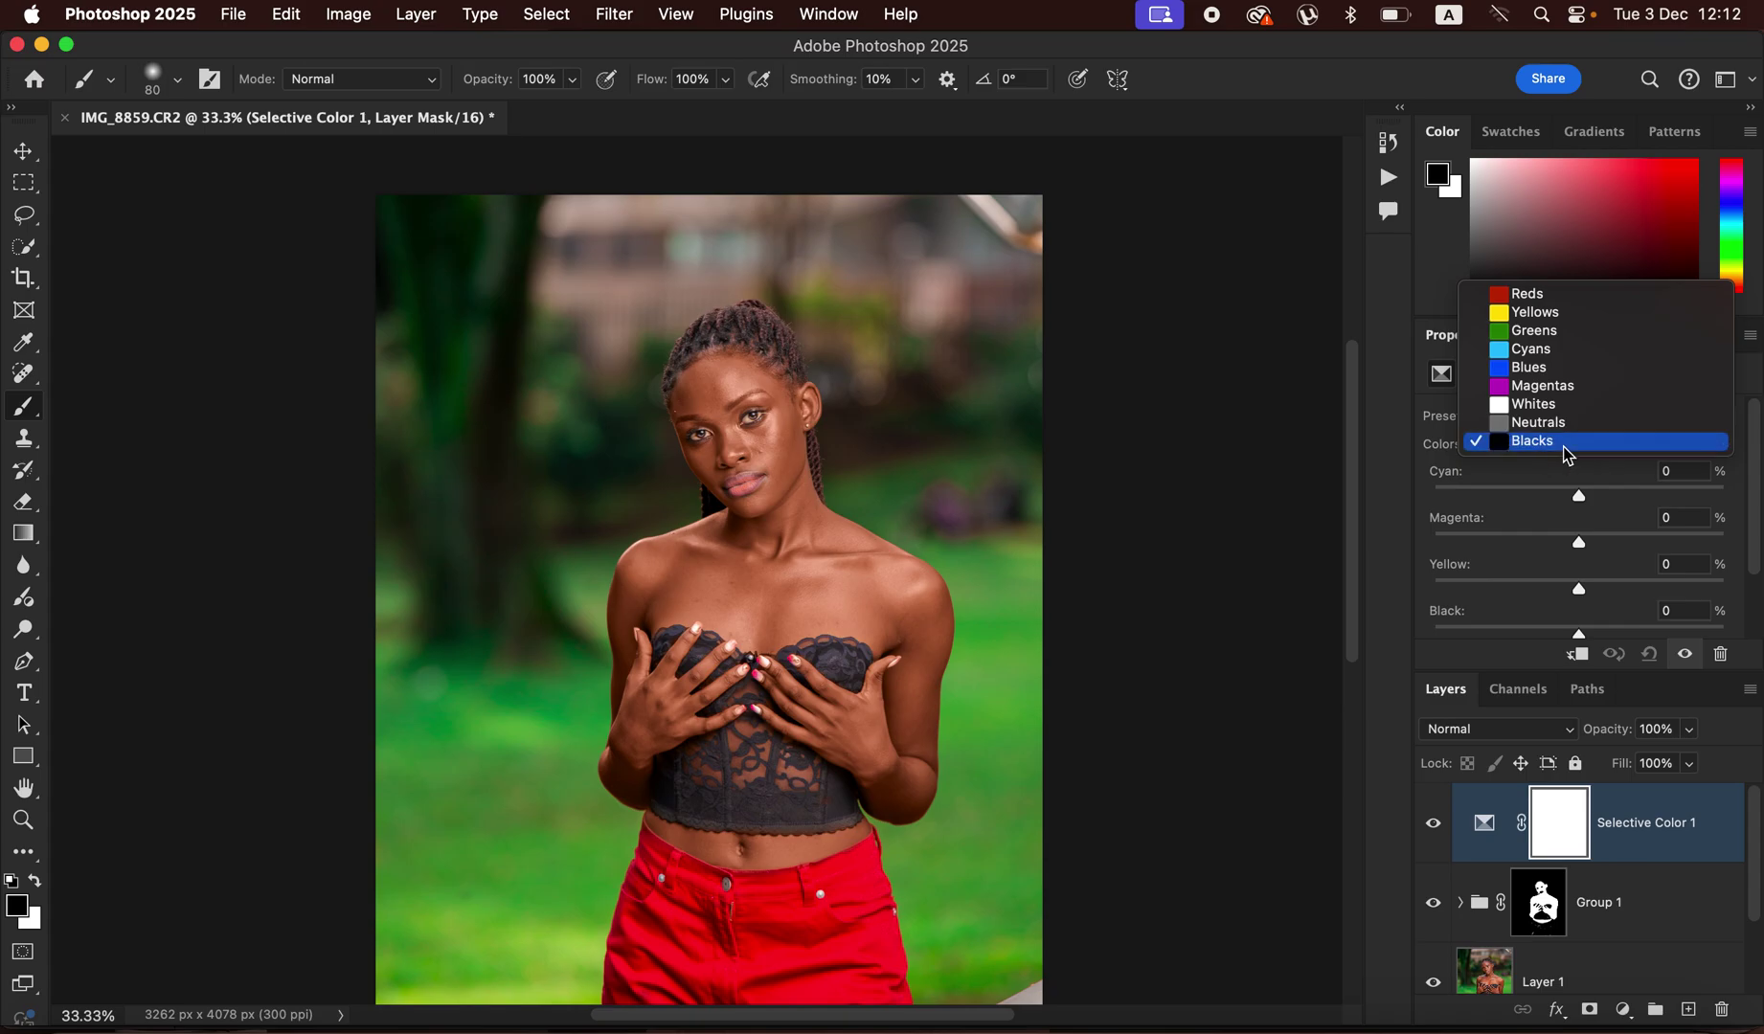
pyautogui.click(1564, 447)
pyautogui.moveTo(1582, 505); pyautogui.dragTo(1600, 500)
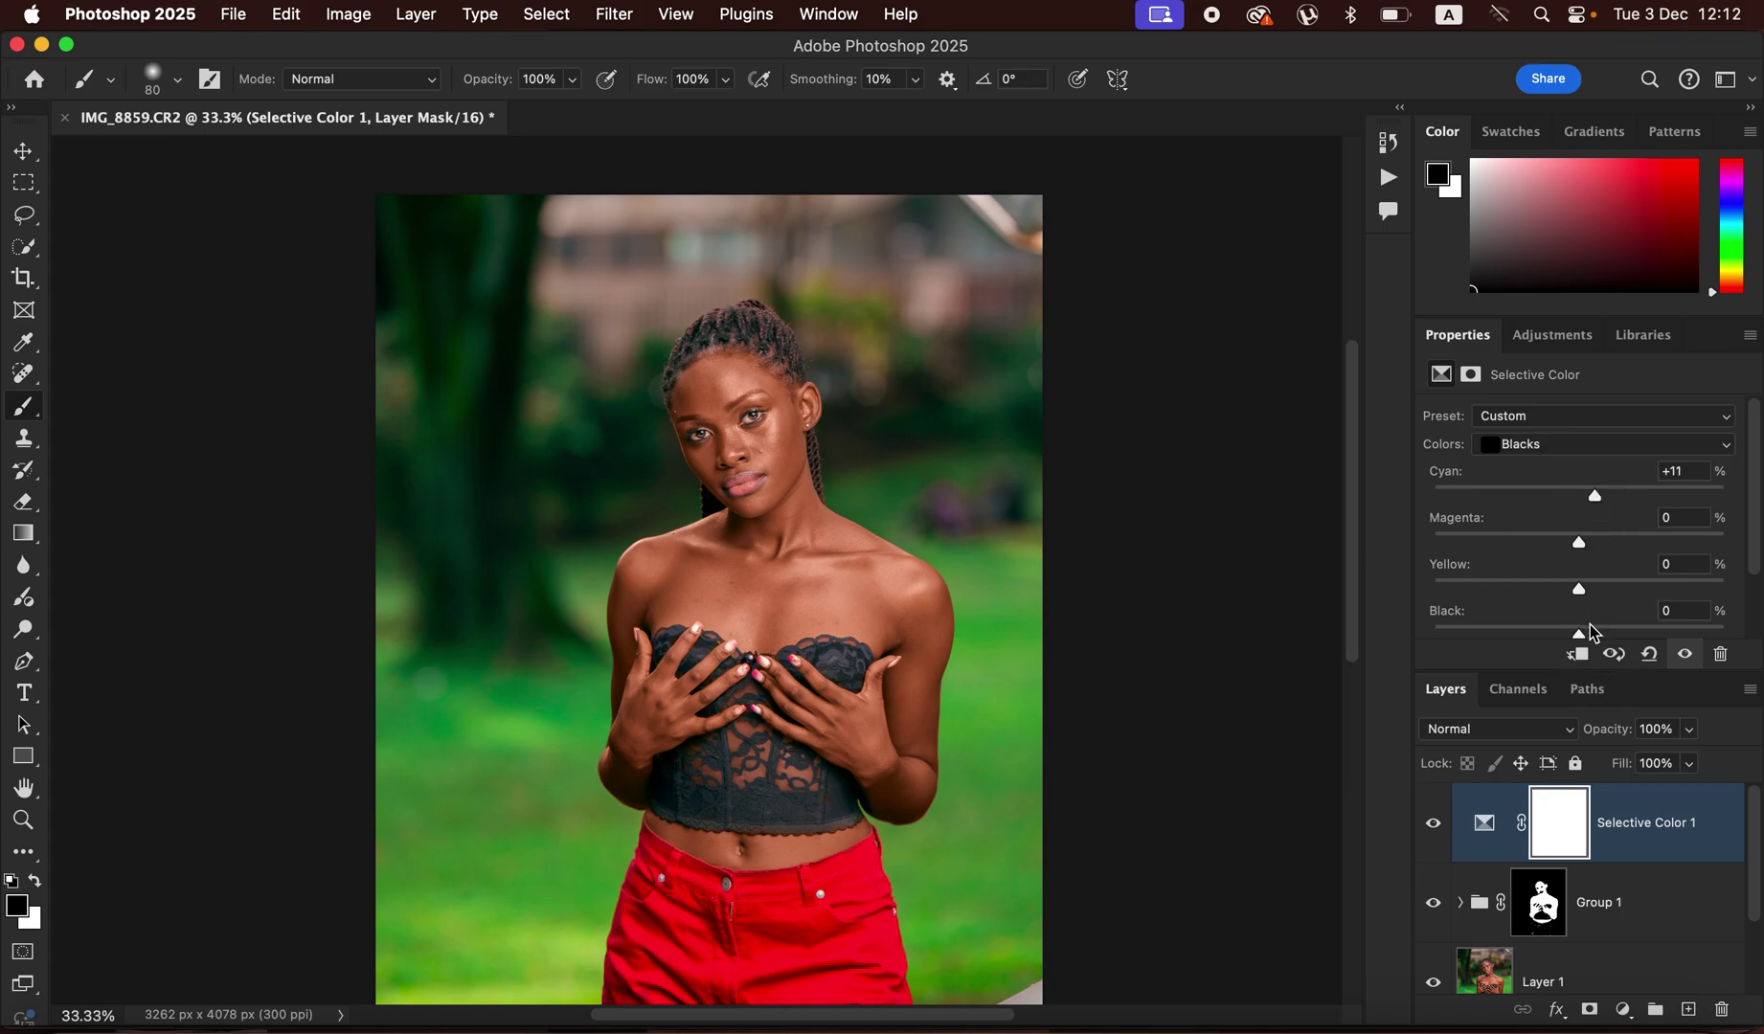
pyautogui.moveTo(1581, 638); pyautogui.dragTo(1583, 641)
# Add a Hue/Saturation adjustment layer and slightly lower the lightness of the Reds
pyautogui.click(1623, 1010)
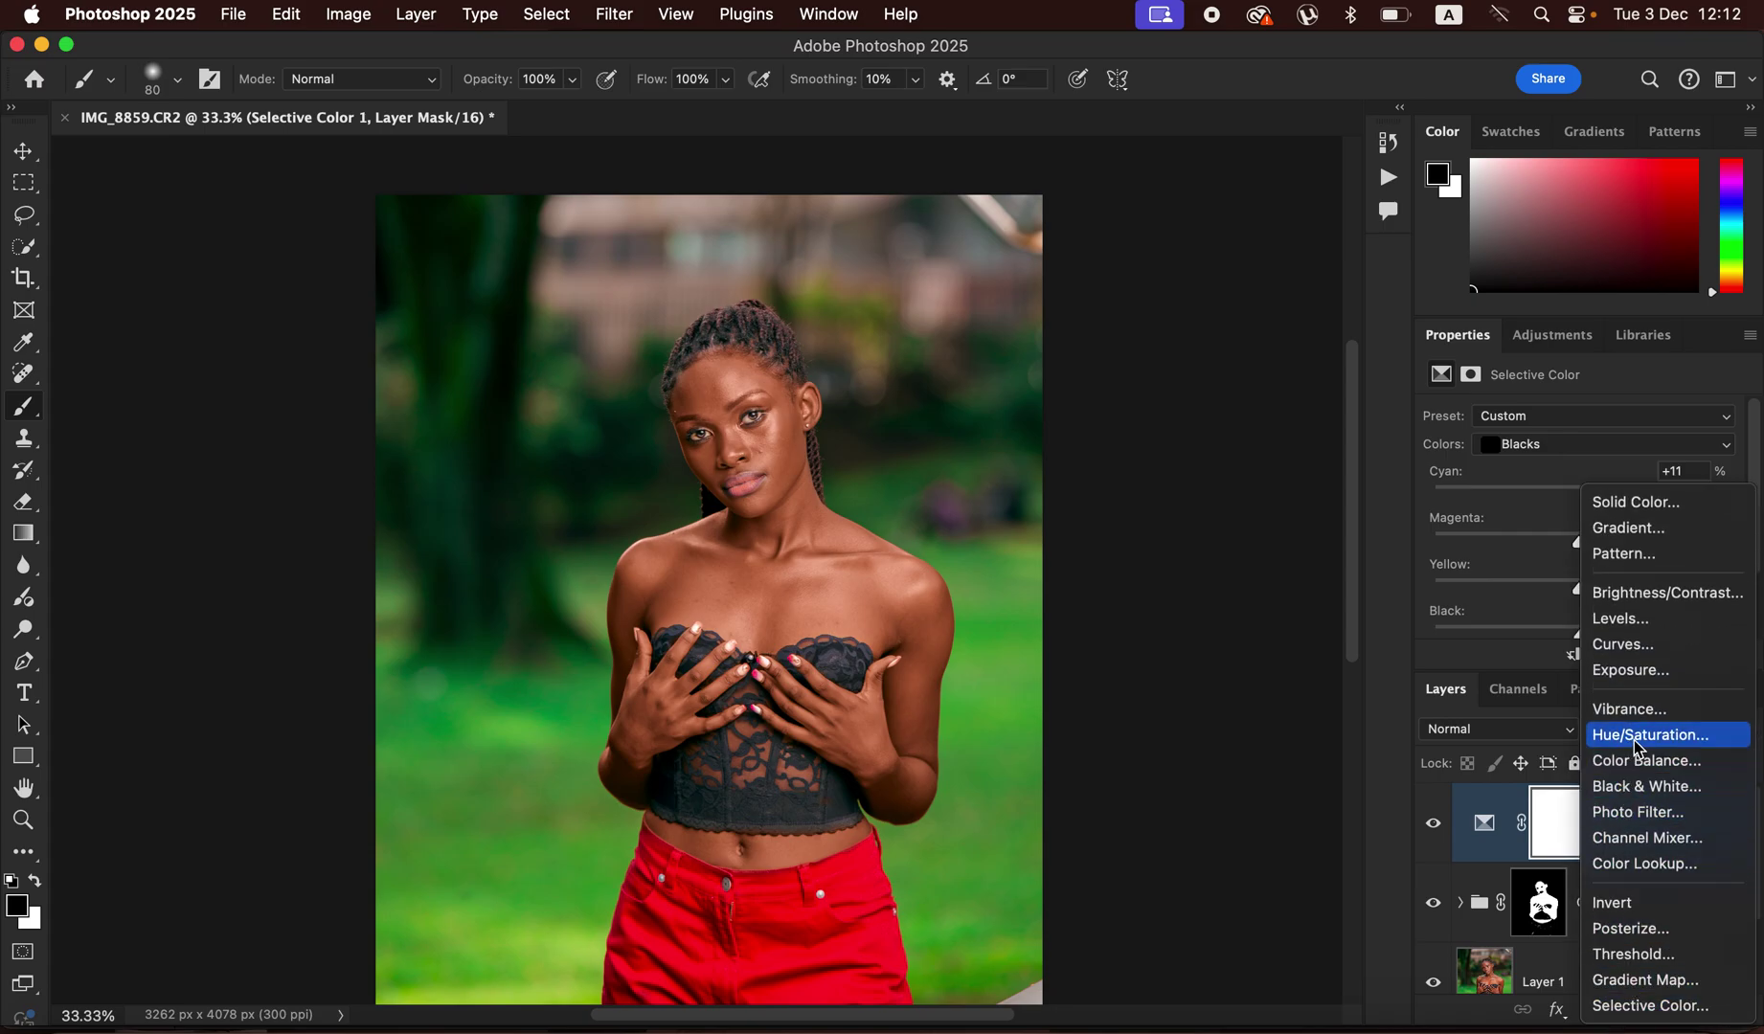
pyautogui.press('Escape')
pyautogui.click(1576, 456)
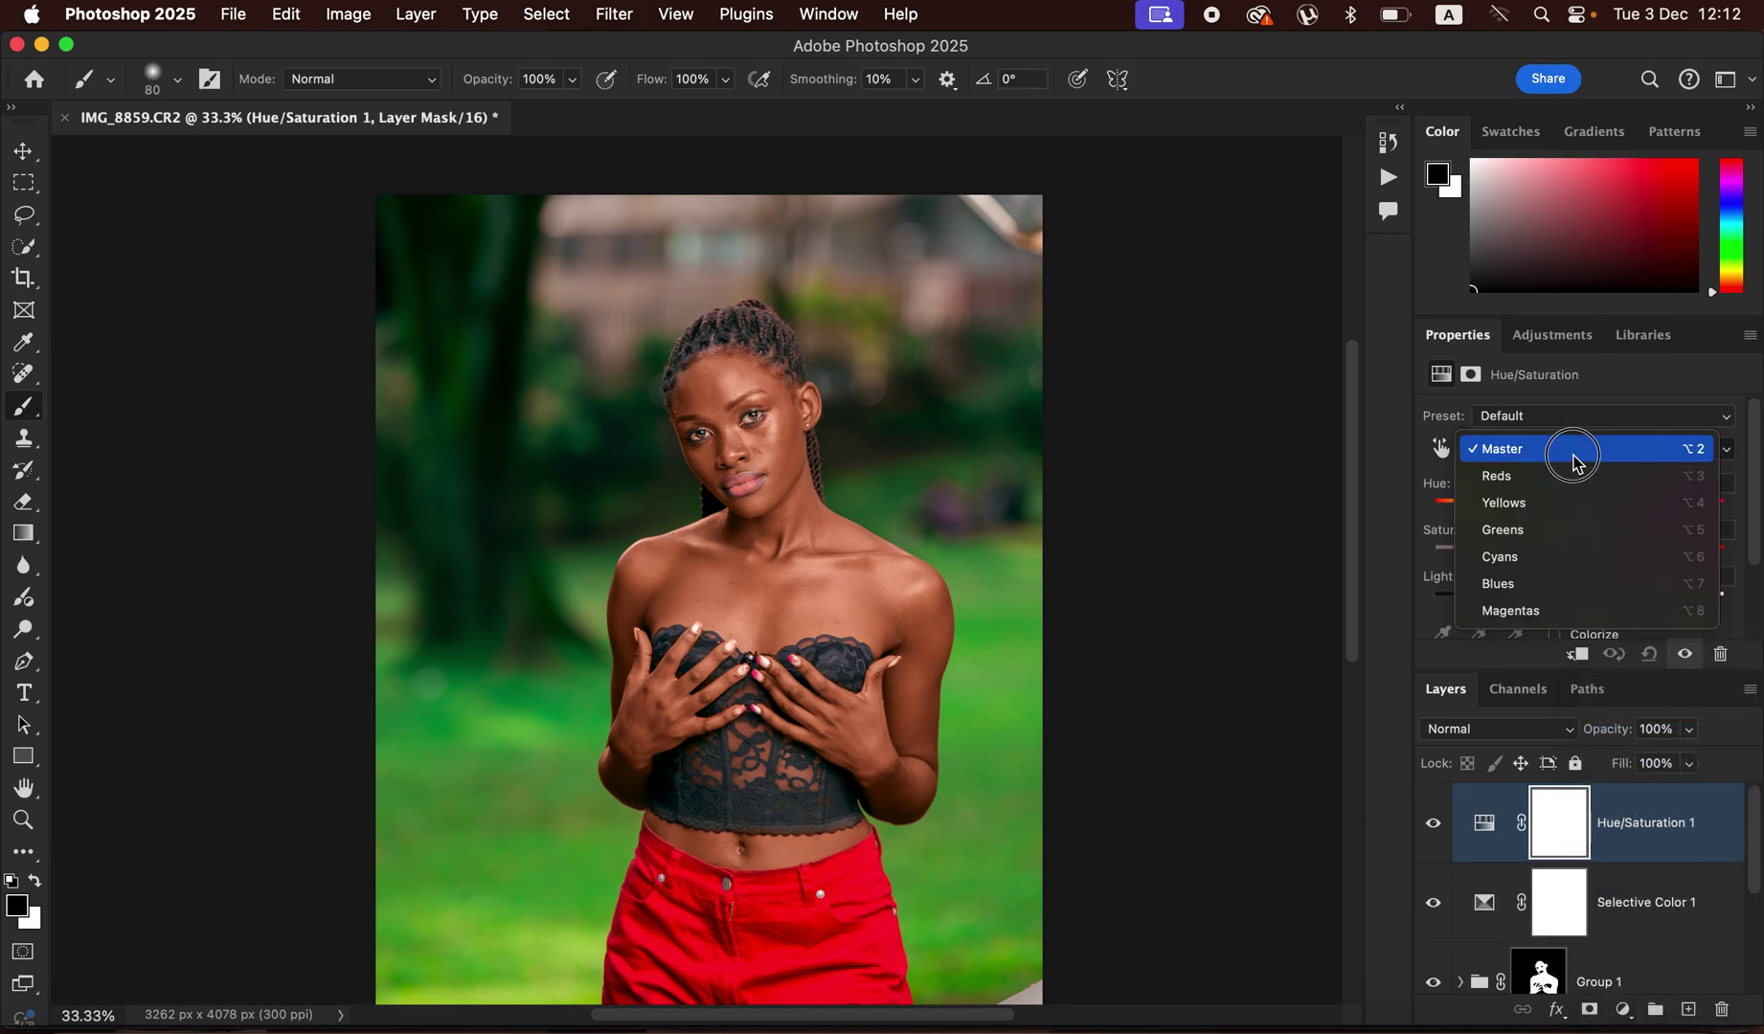
pyautogui.click(1576, 476)
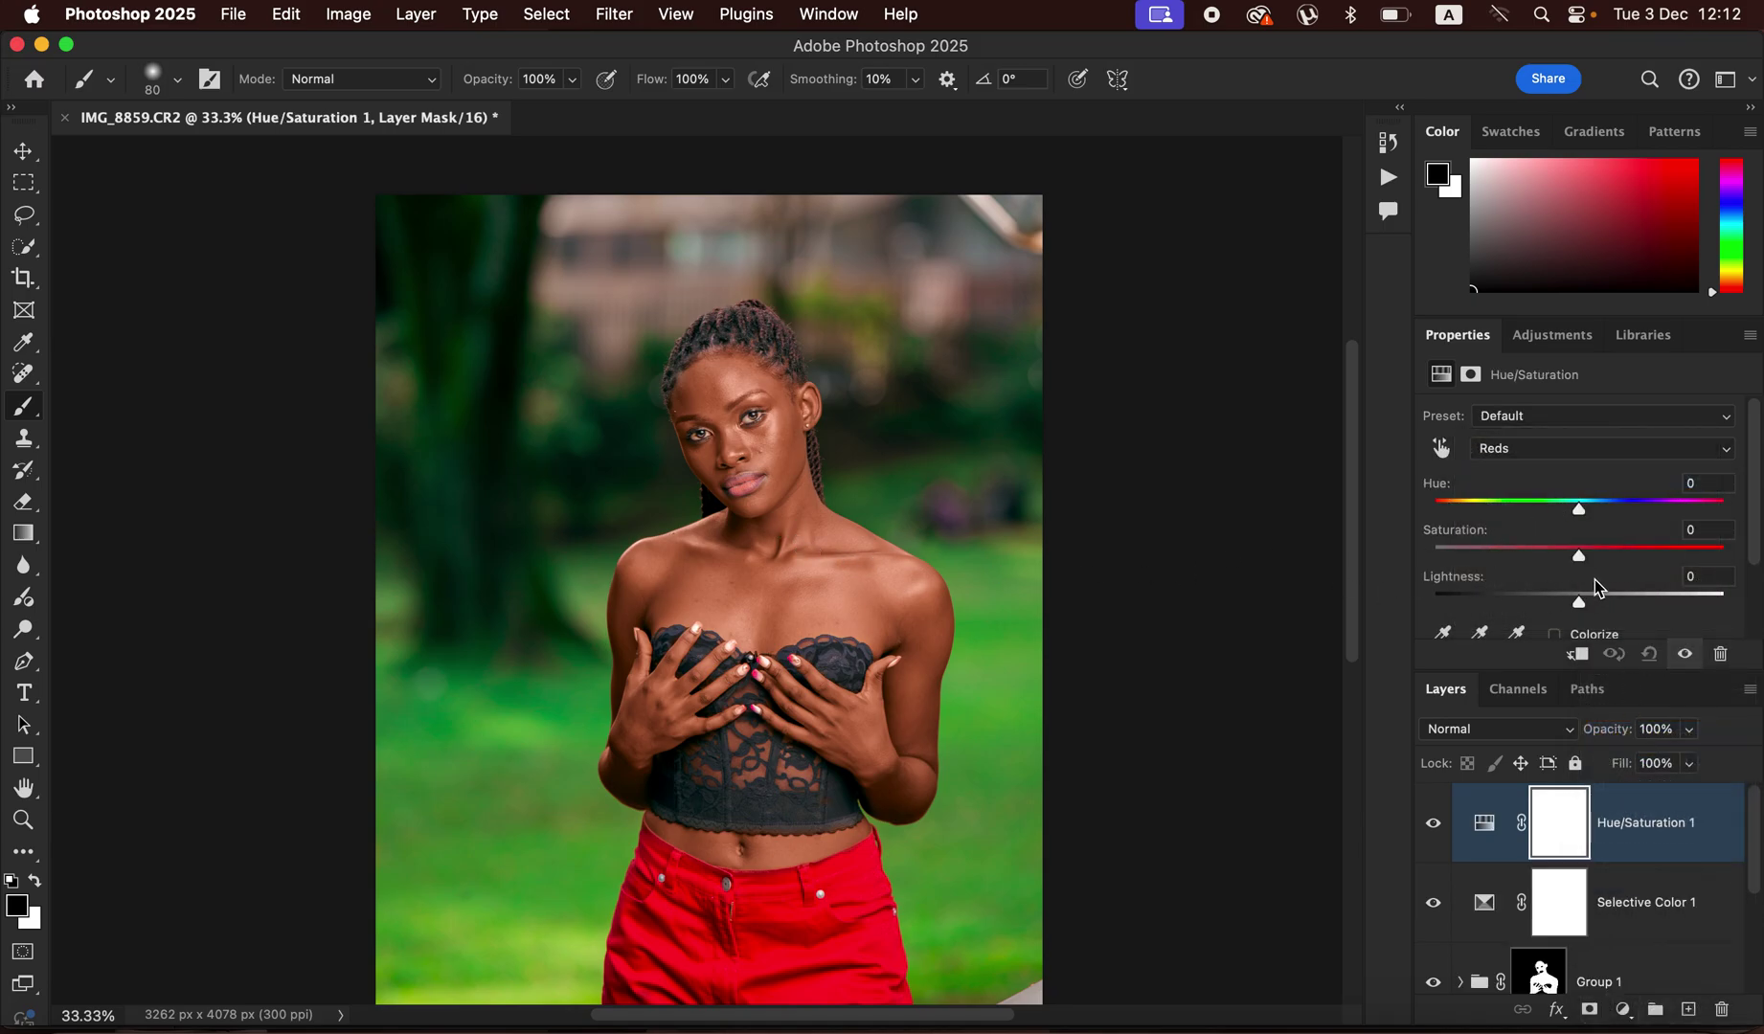
pyautogui.moveTo(1579, 602); pyautogui.dragTo(1576, 608)
# Add a Black & White adjustment layer with Multiply blending at 8% opacity
pyautogui.click(1624, 1011)
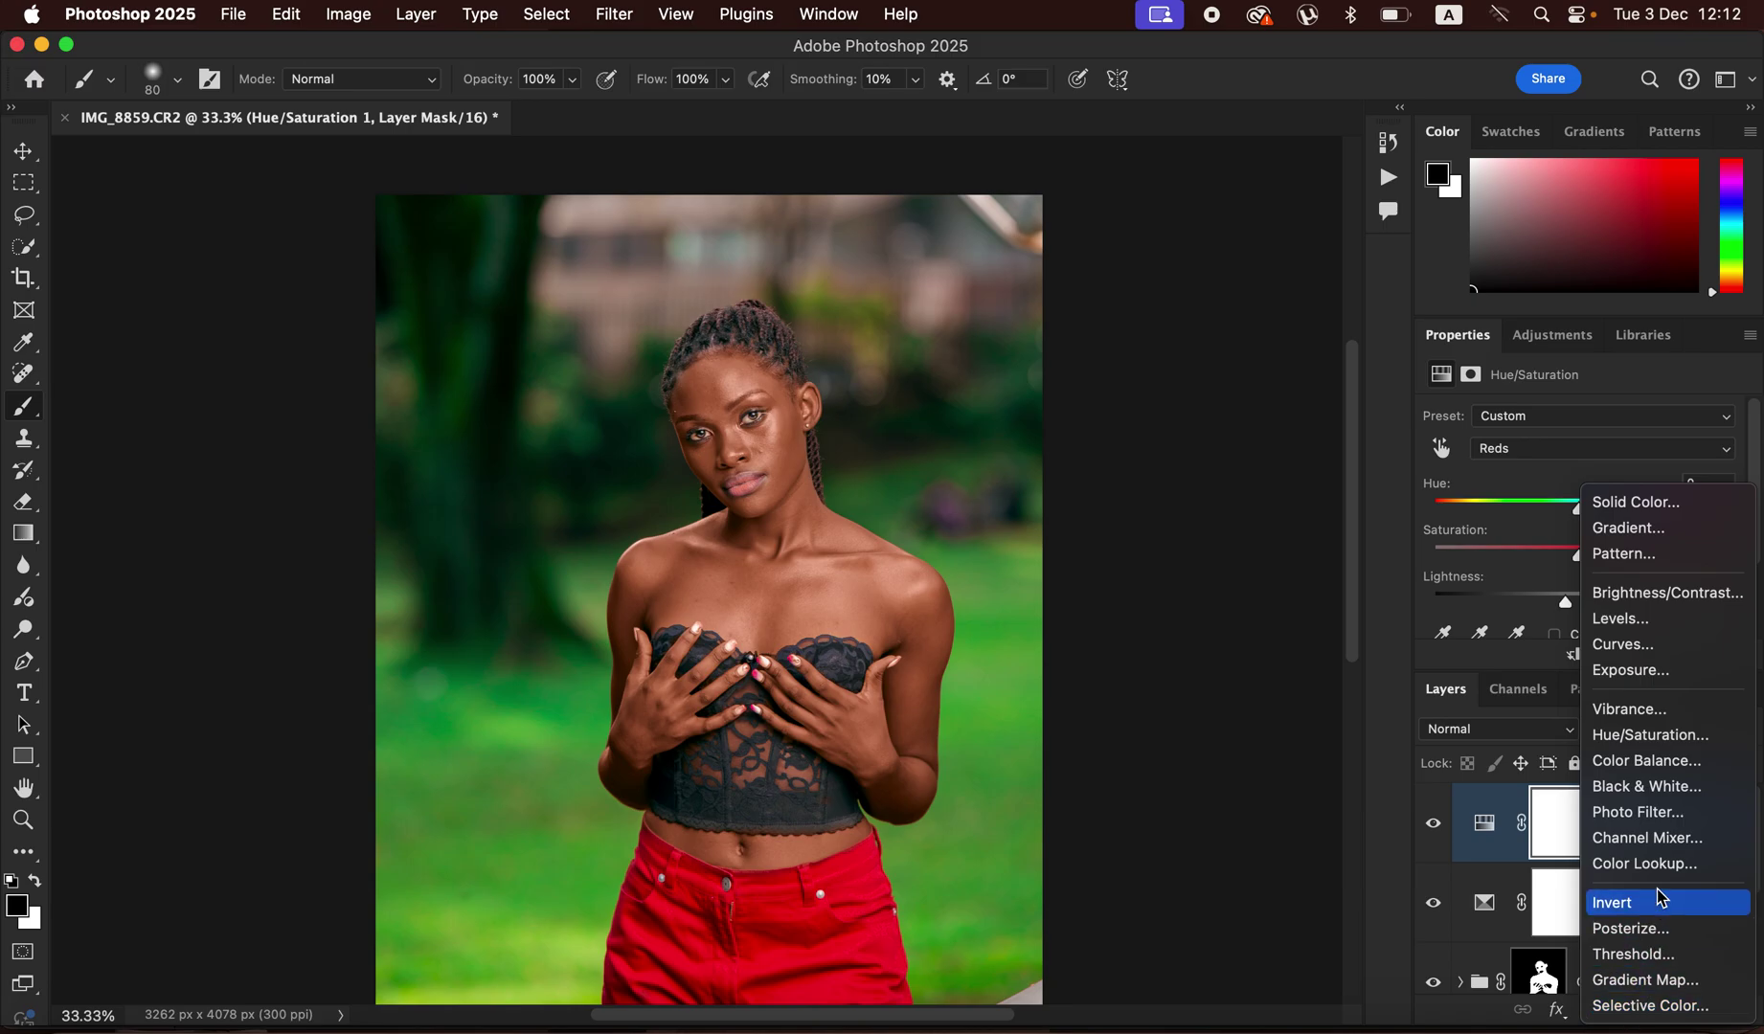
pyautogui.click(1655, 787)
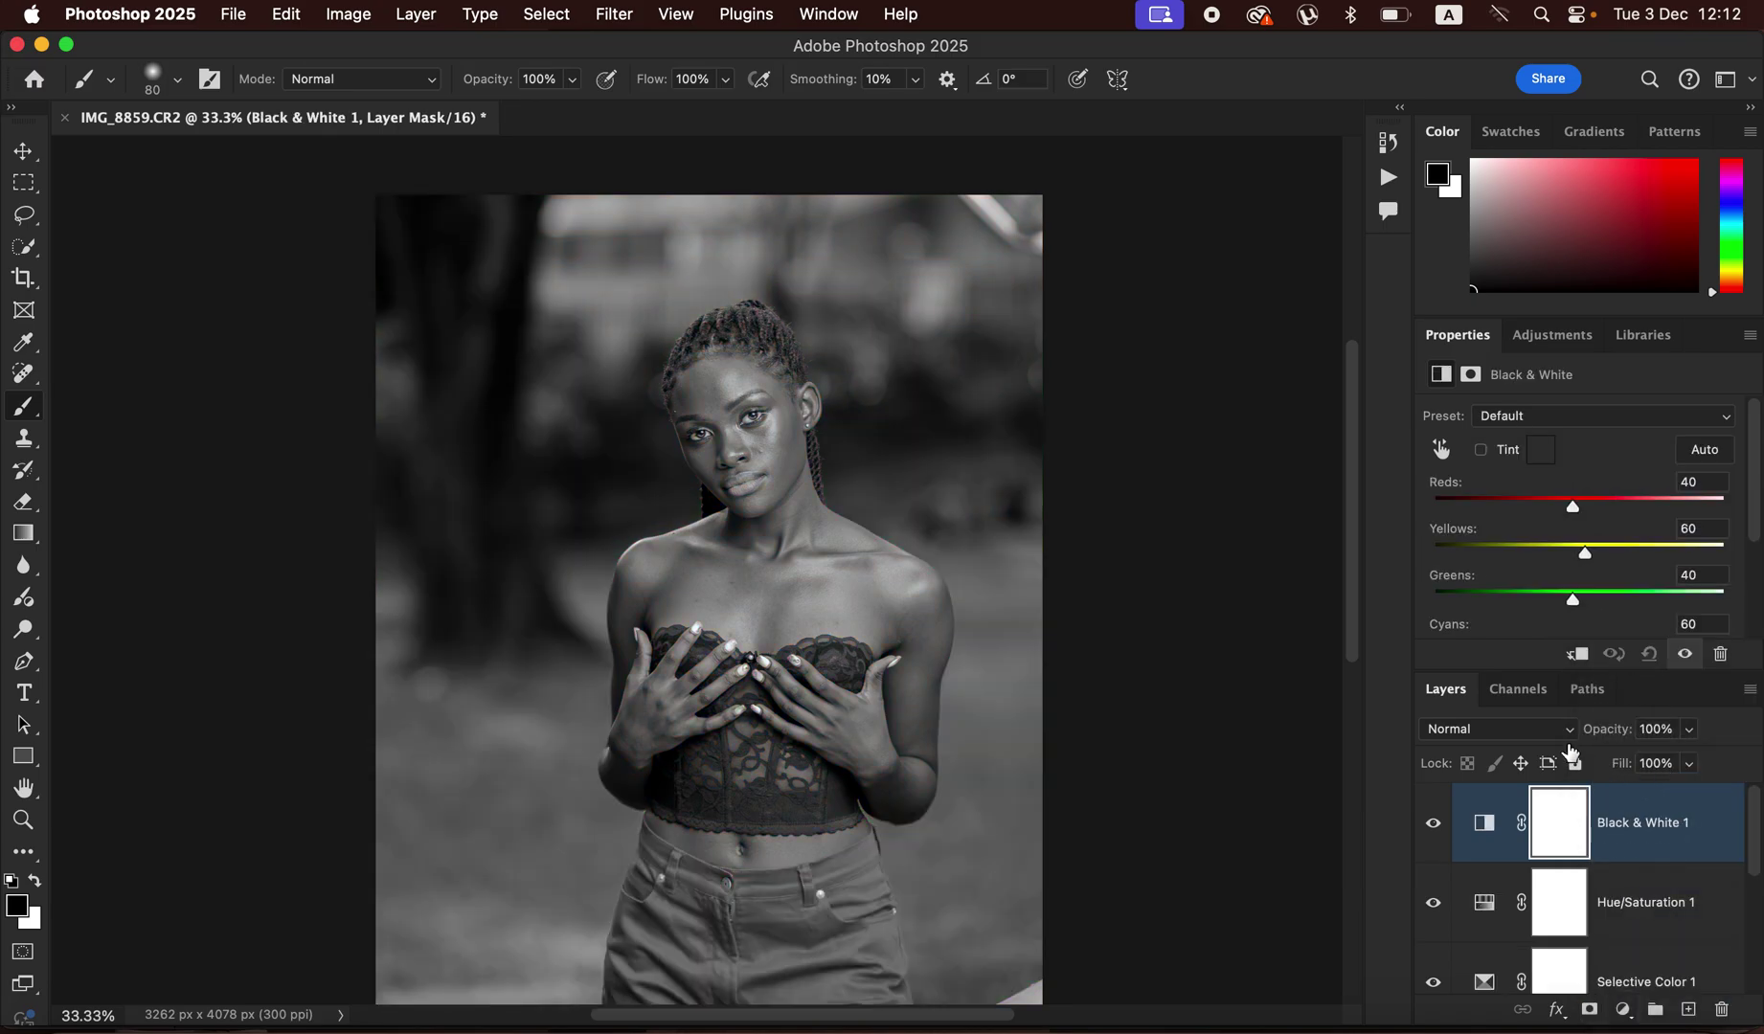
pyautogui.click(1507, 731)
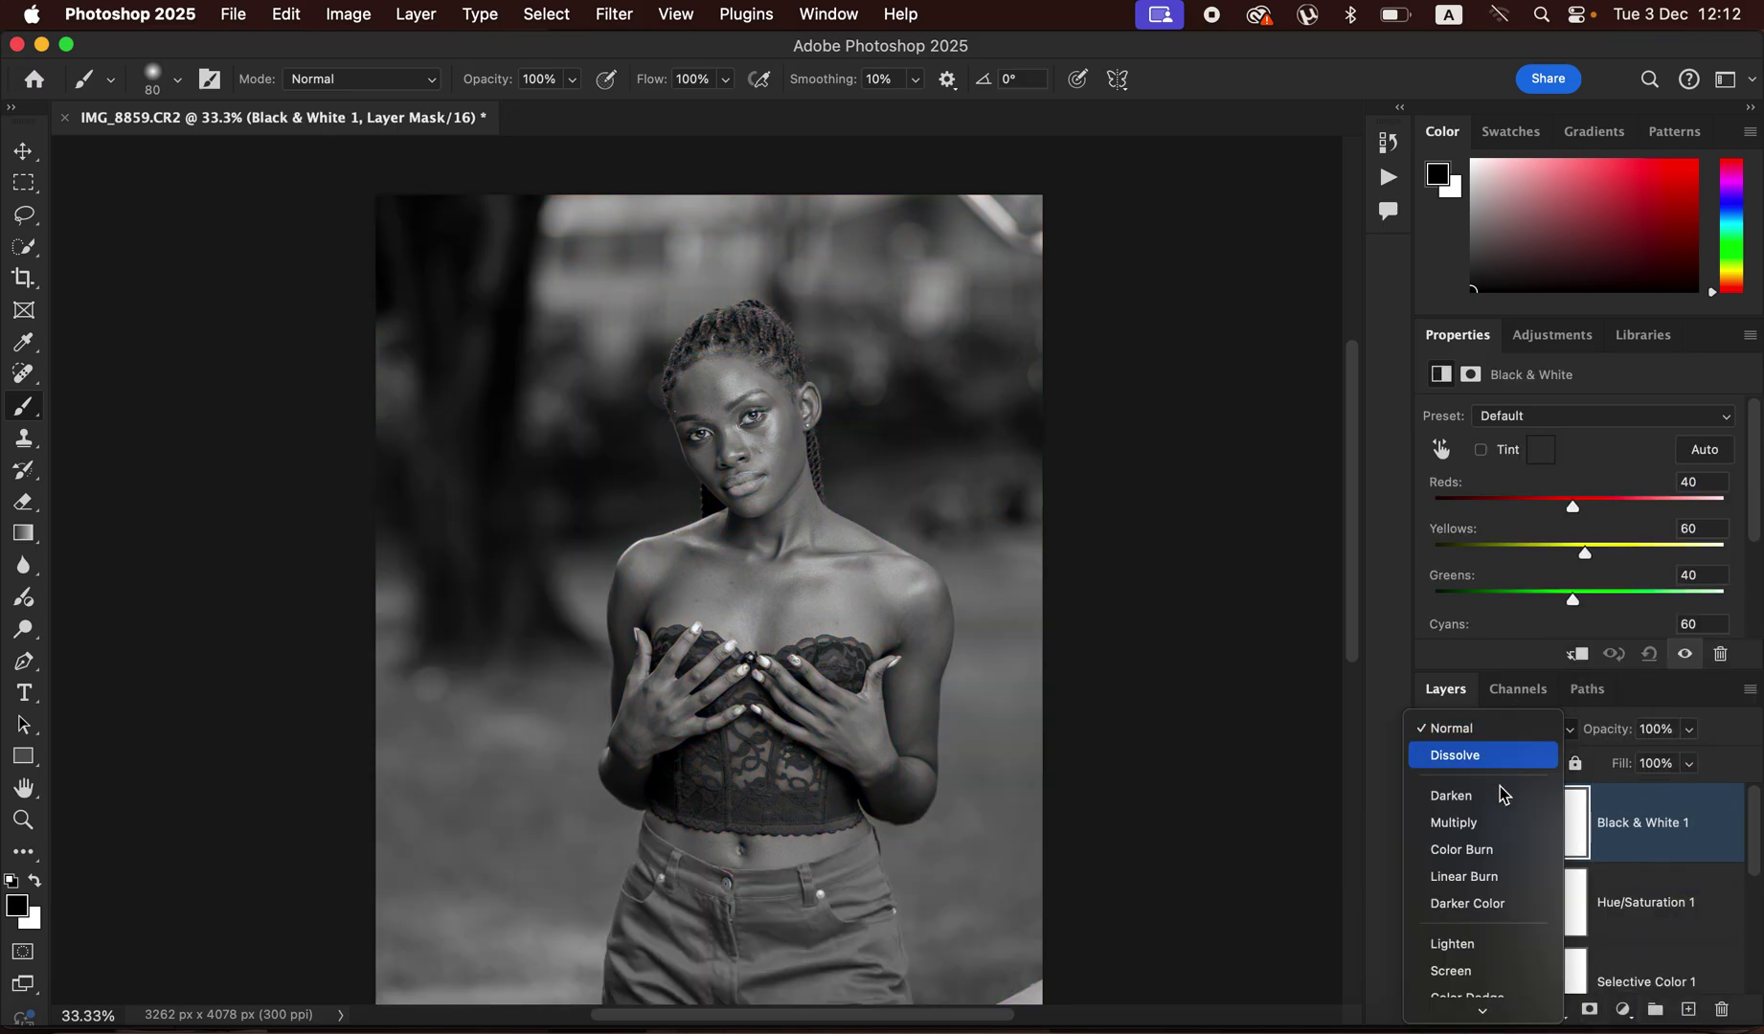
pyautogui.click(1502, 828)
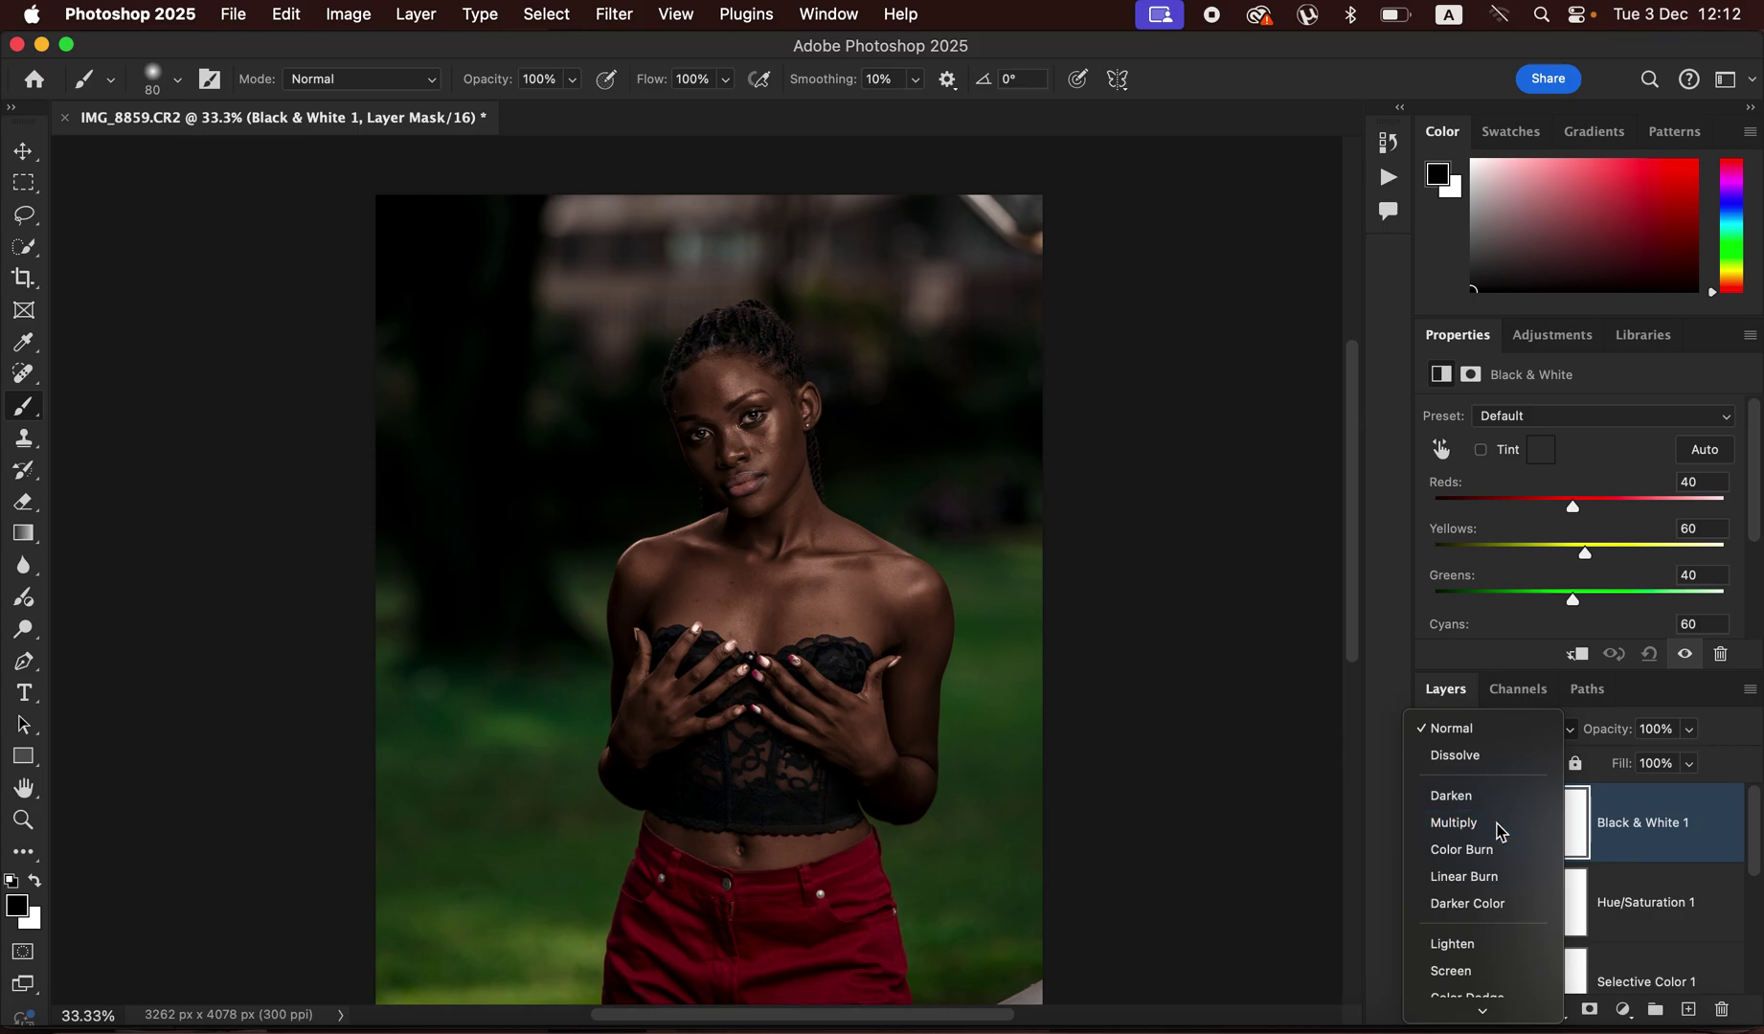
pyautogui.click(1687, 732)
pyautogui.moveTo(1637, 769); pyautogui.dragTo(1588, 769)
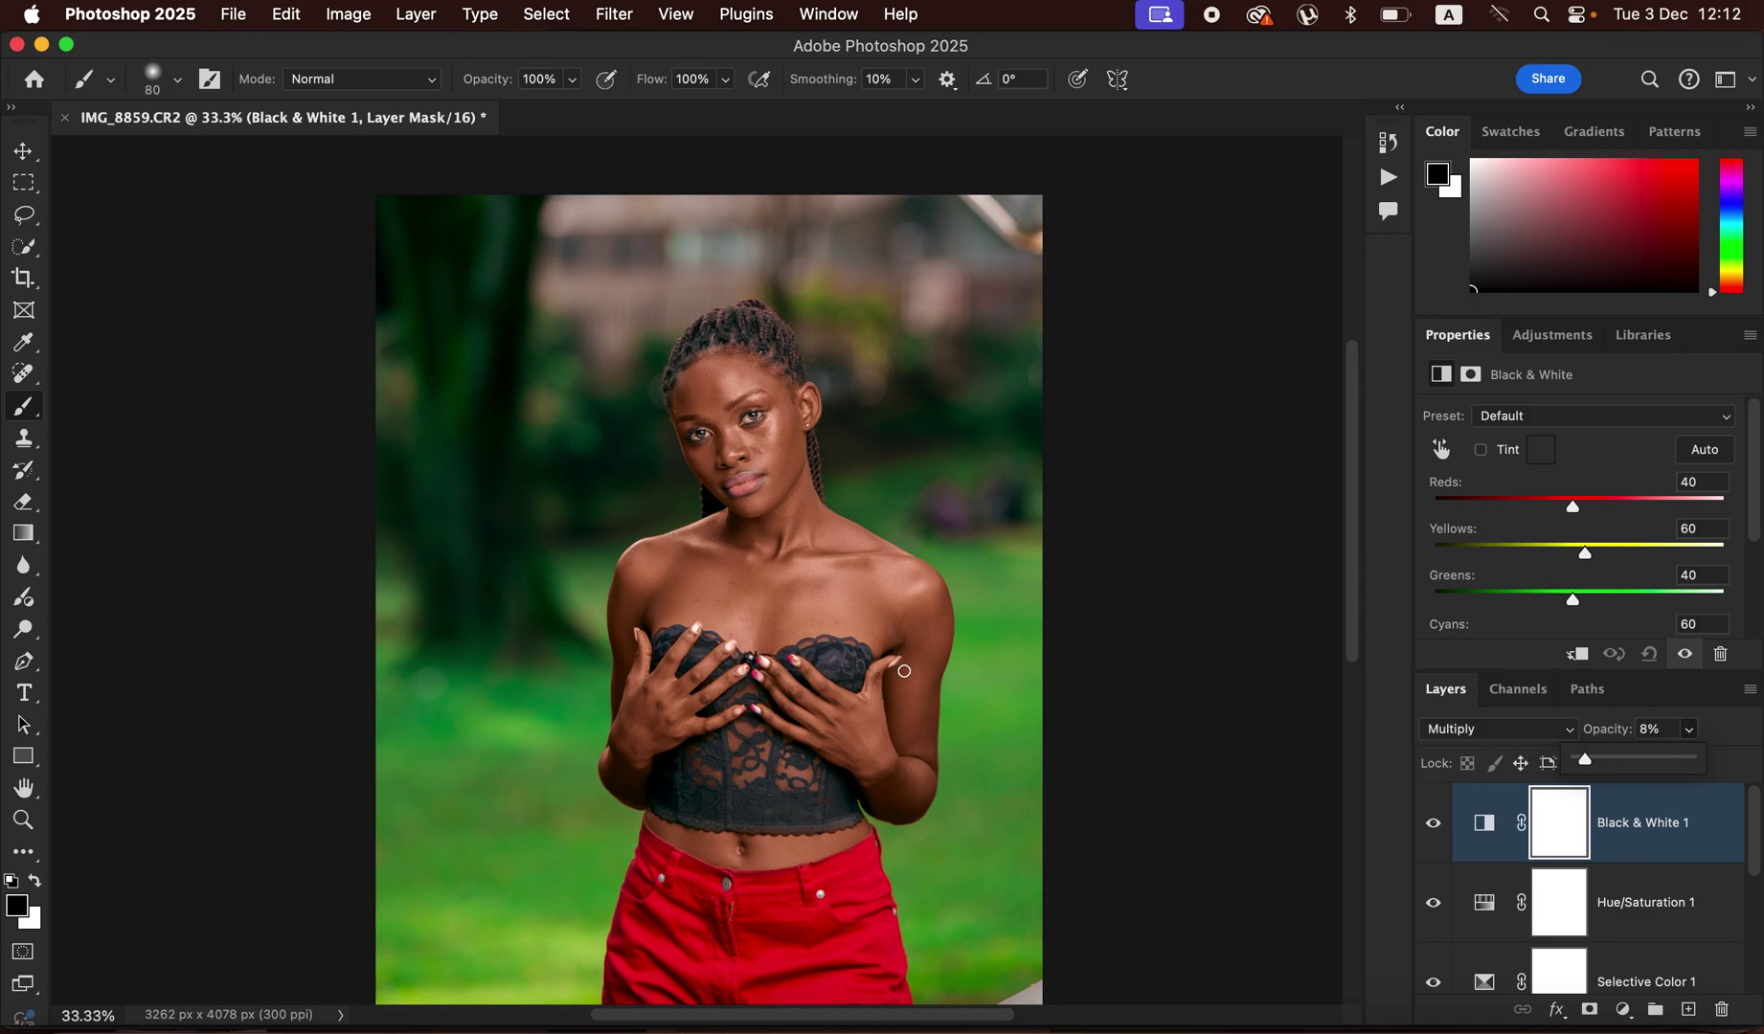
# Compare the original Background with the finished grade by toggling the visibility of all the other layers
pyautogui.moveTo(1754, 841); pyautogui.dragTo(1758, 974)
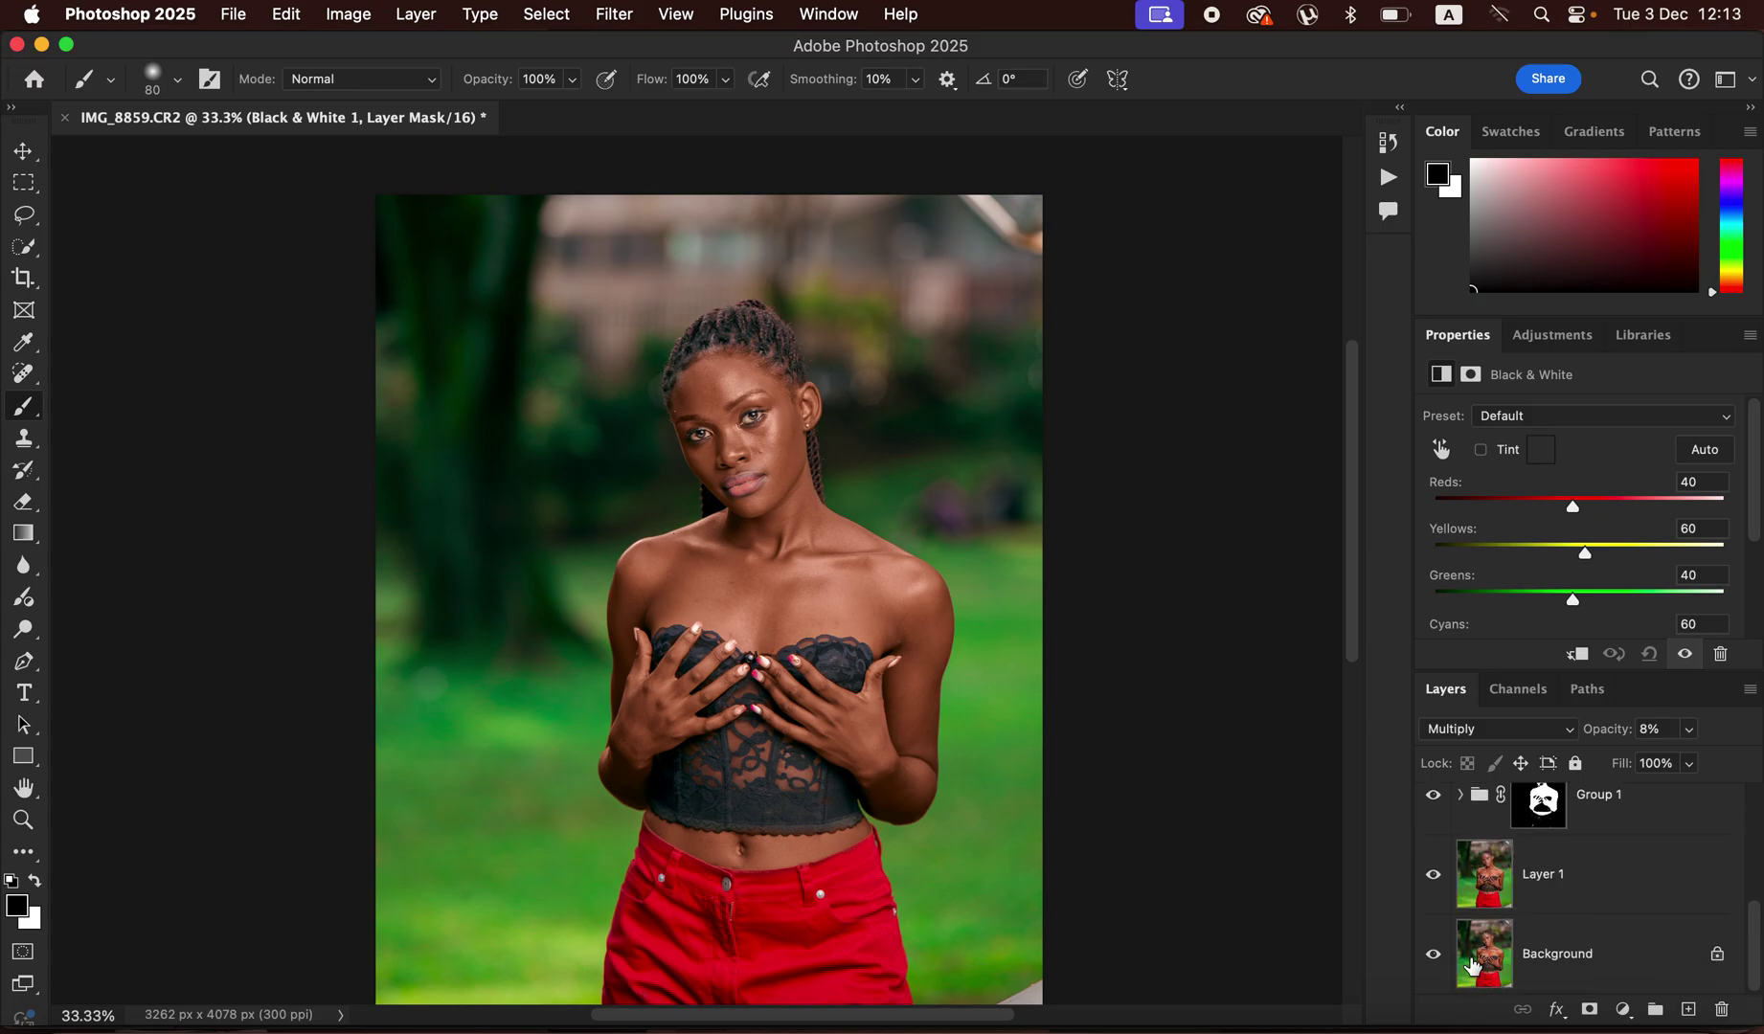
pyautogui.keyDown('alt'); pyautogui.click(1433, 955); pyautogui.keyUp('alt')
pyautogui.keyDown('alt'); pyautogui.click(1433, 955); pyautogui.keyUp('alt')
pyautogui.keyDown('alt'); pyautogui.click(1433, 957); pyautogui.keyUp('alt')
pyautogui.keyDown('alt'); pyautogui.click(1433, 958); pyautogui.keyUp('alt')
pyautogui.keyDown('alt'); pyautogui.click(1436, 960); pyautogui.keyUp('alt')
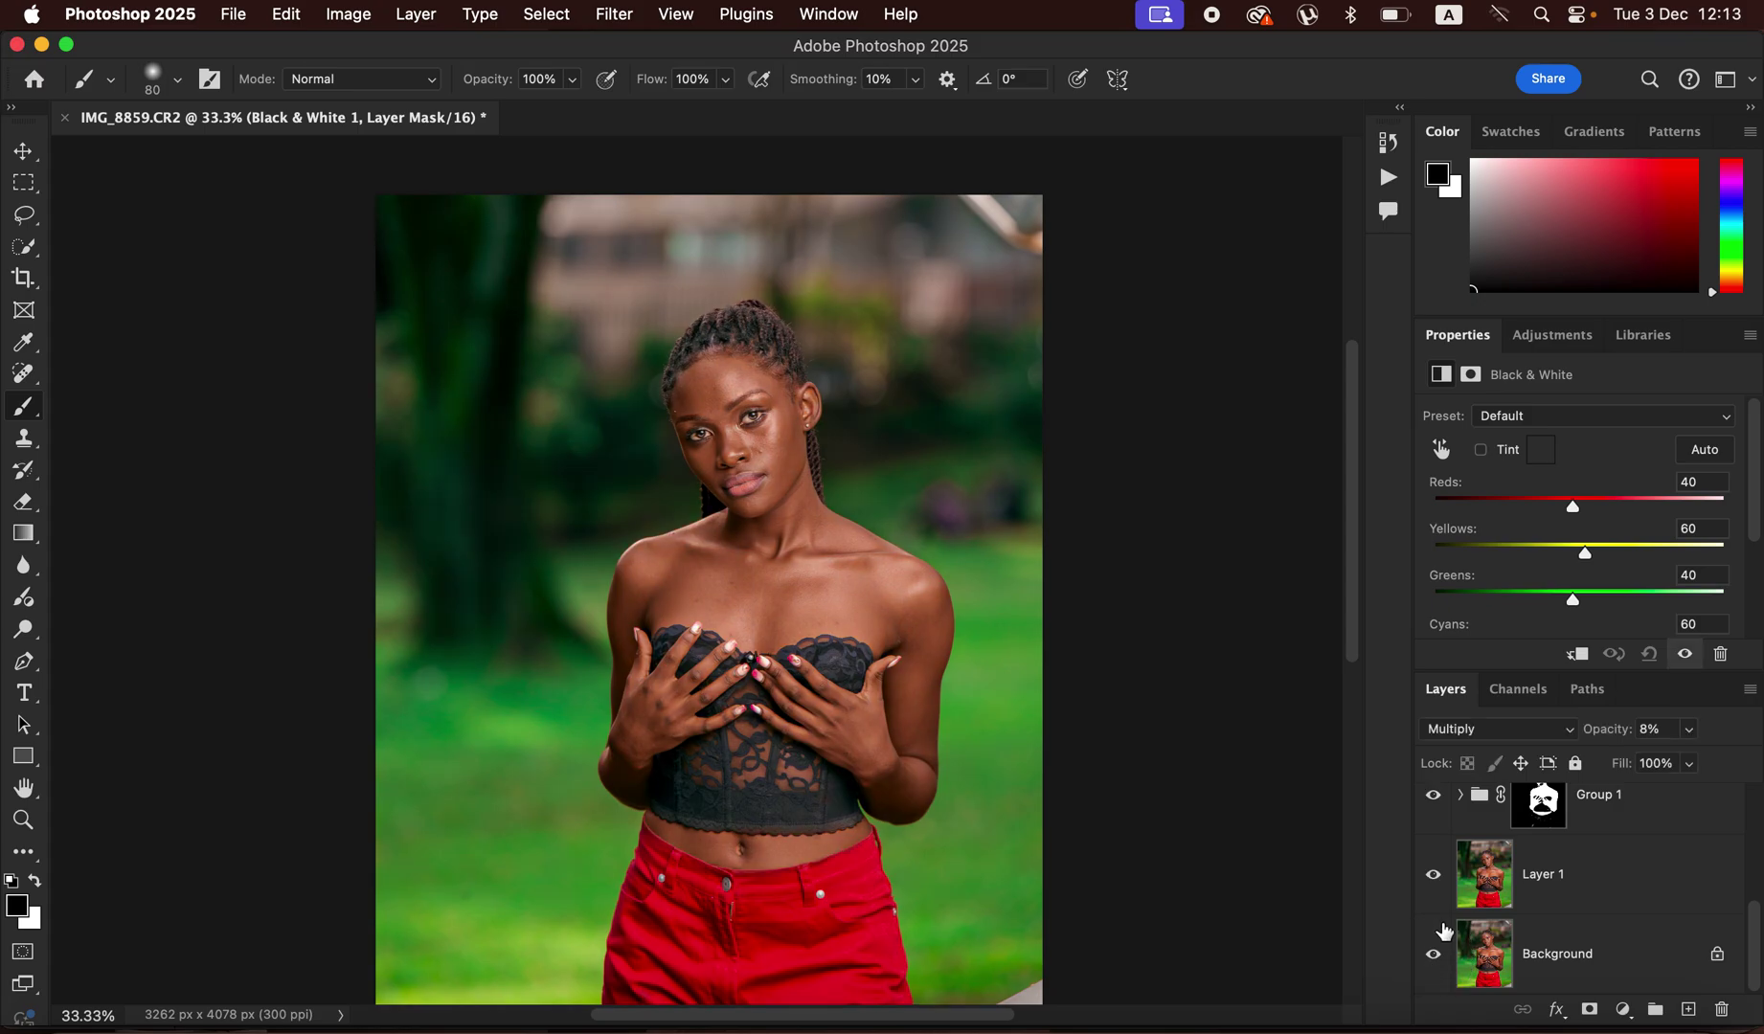